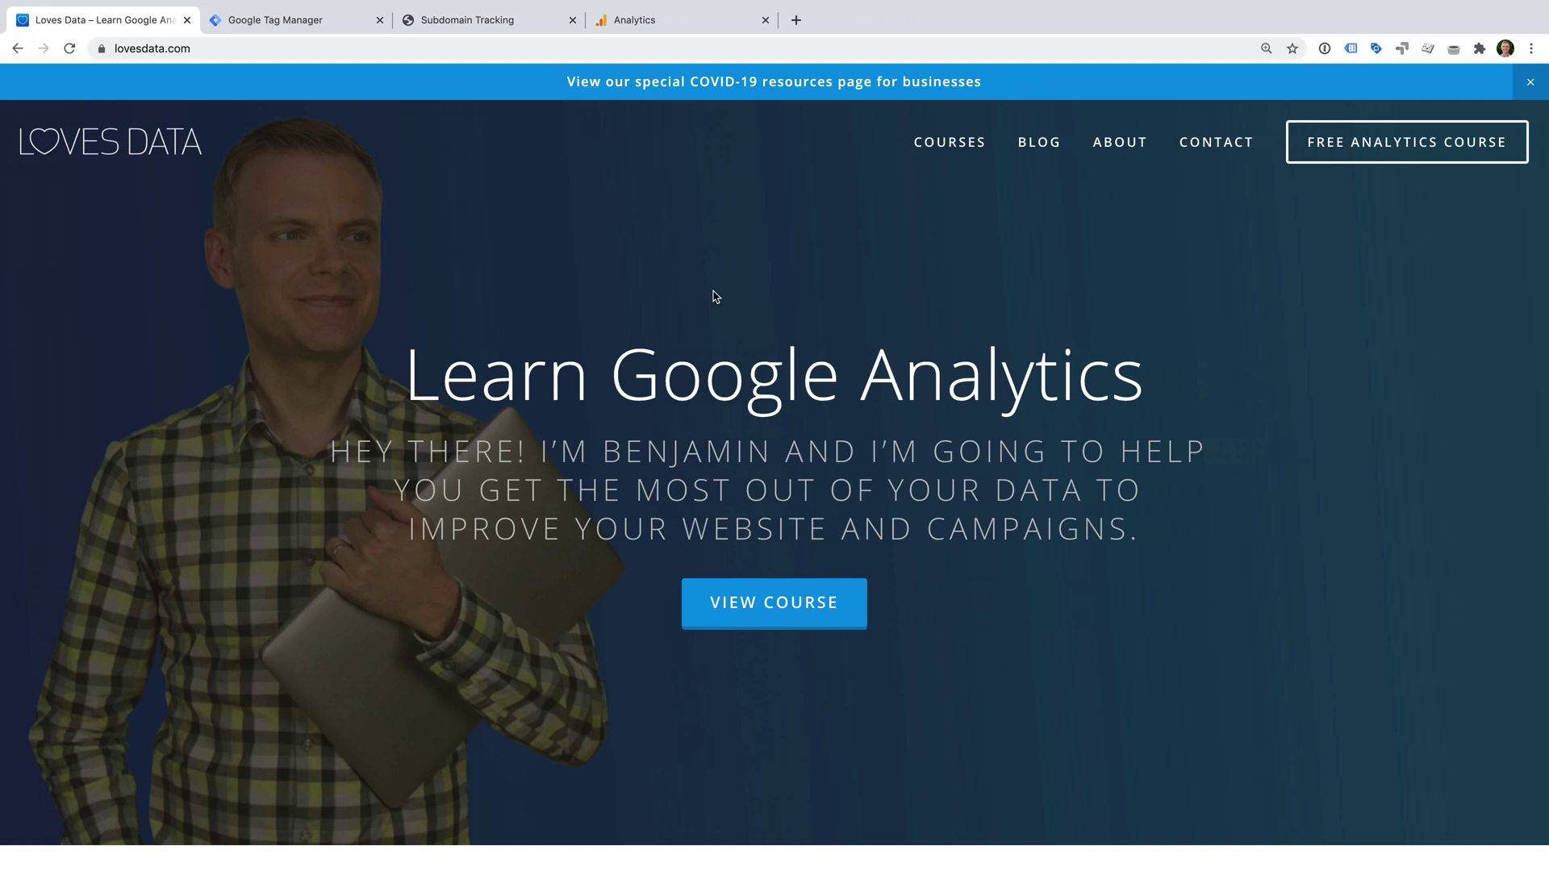
View the source of the Loves Data home page, find "gtm", and highlight the Google Tag Manager snippet.
{"action": "right_click", "coordinate": [714, 296]}
{"action": "left_click", "coordinate": [815, 454]}
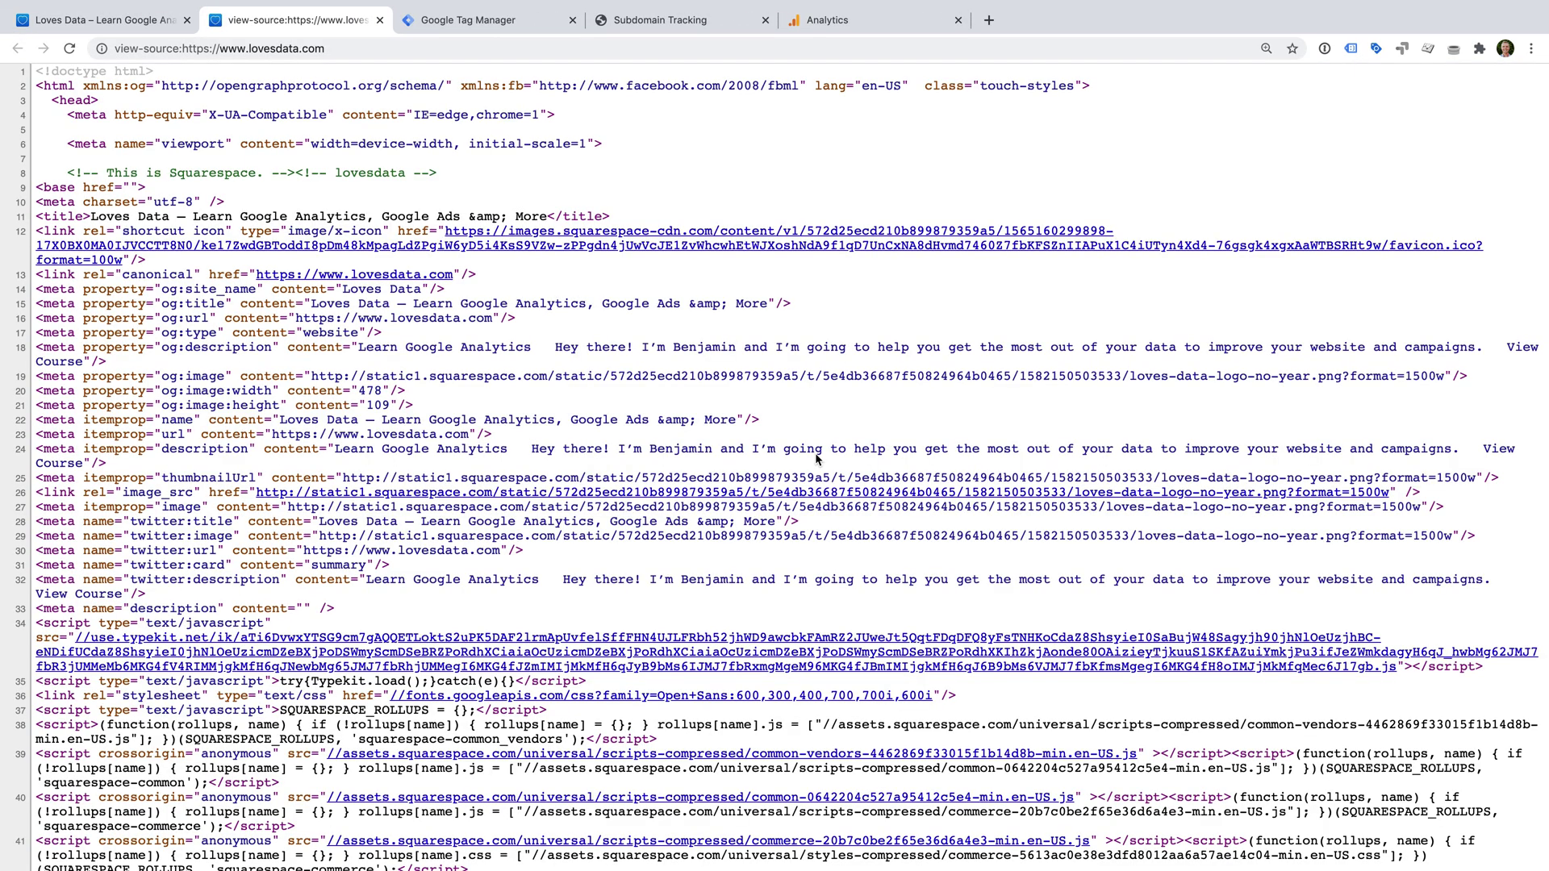
{"action": "key", "text": "super+f"}
{"action": "type", "text": "gtm"}
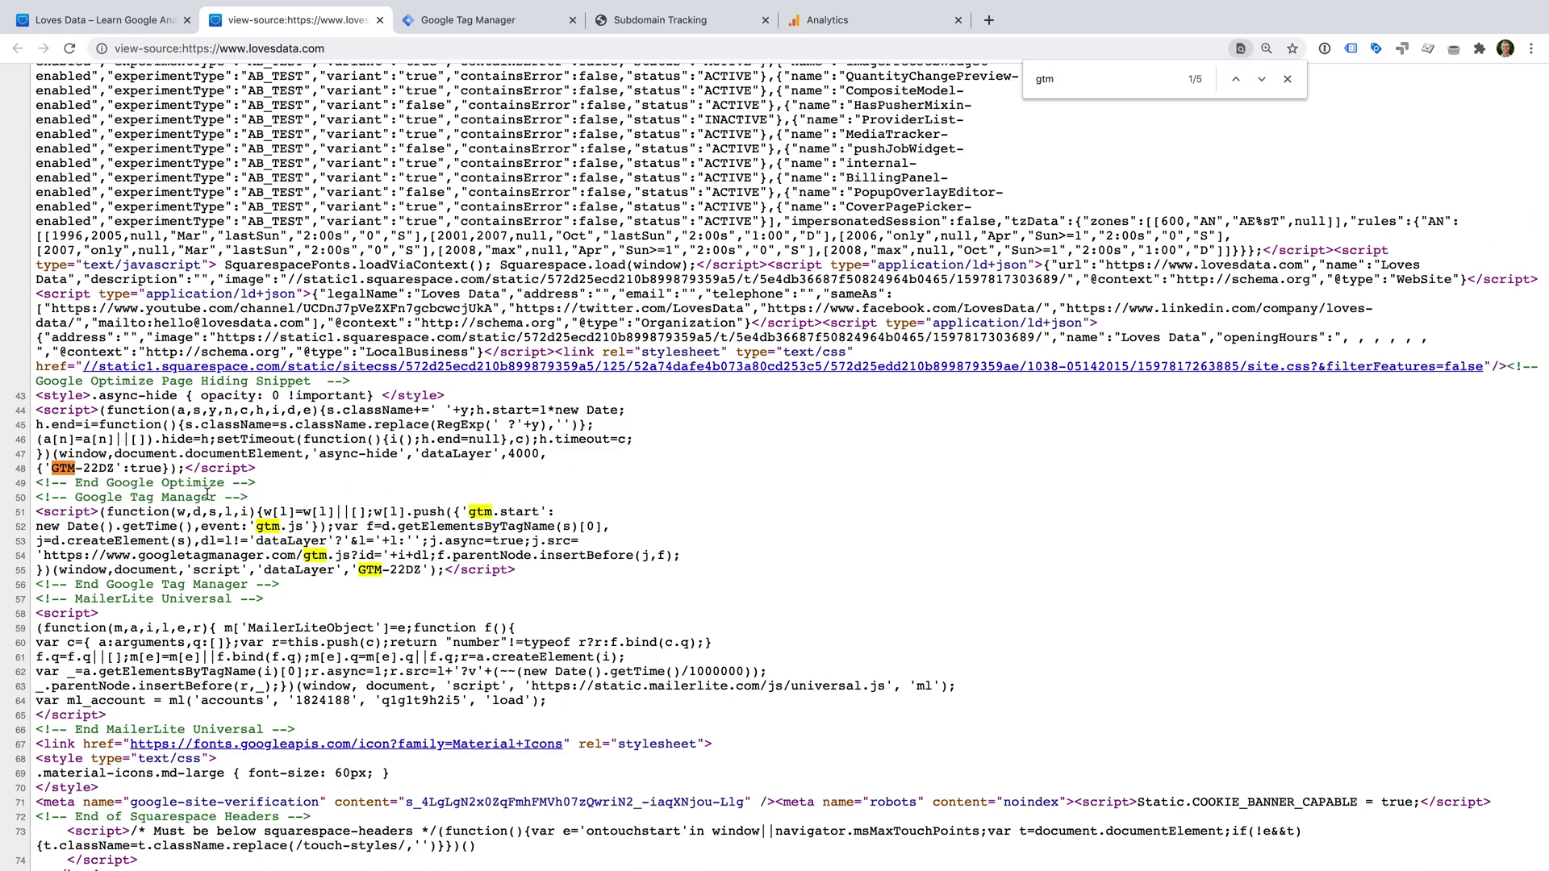
{"action": "left_click_drag", "start_coordinate": [36, 495], "coordinate": [299, 585]}
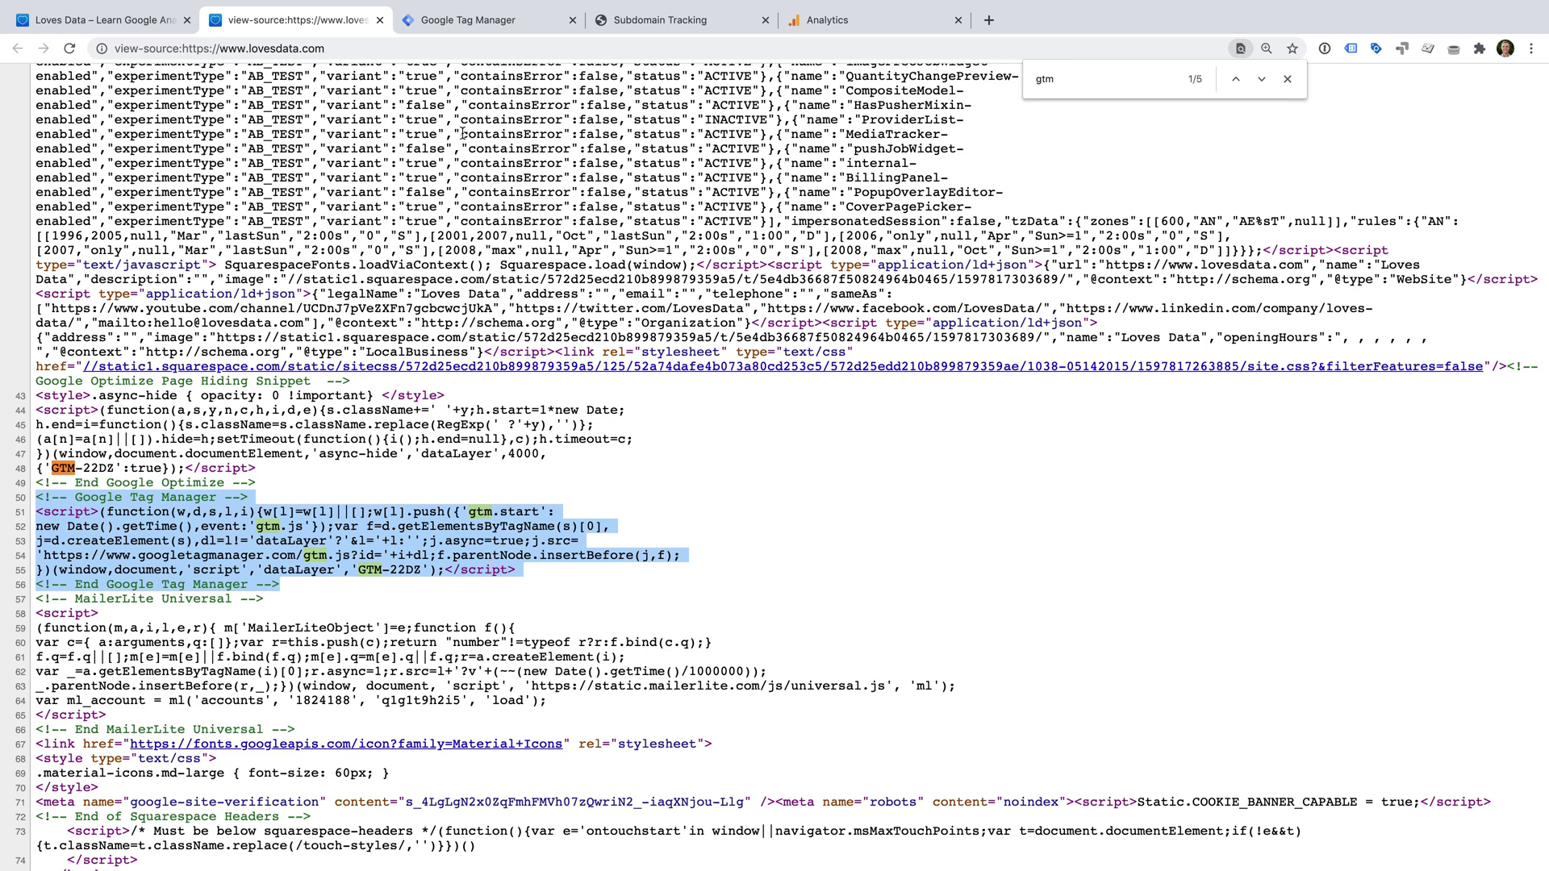
Review the Google Analytics tag's configuration and trigger in the Subdomain Tracking container in Tag Manager, then close it.
{"action": "left_click", "coordinate": [501, 24]}
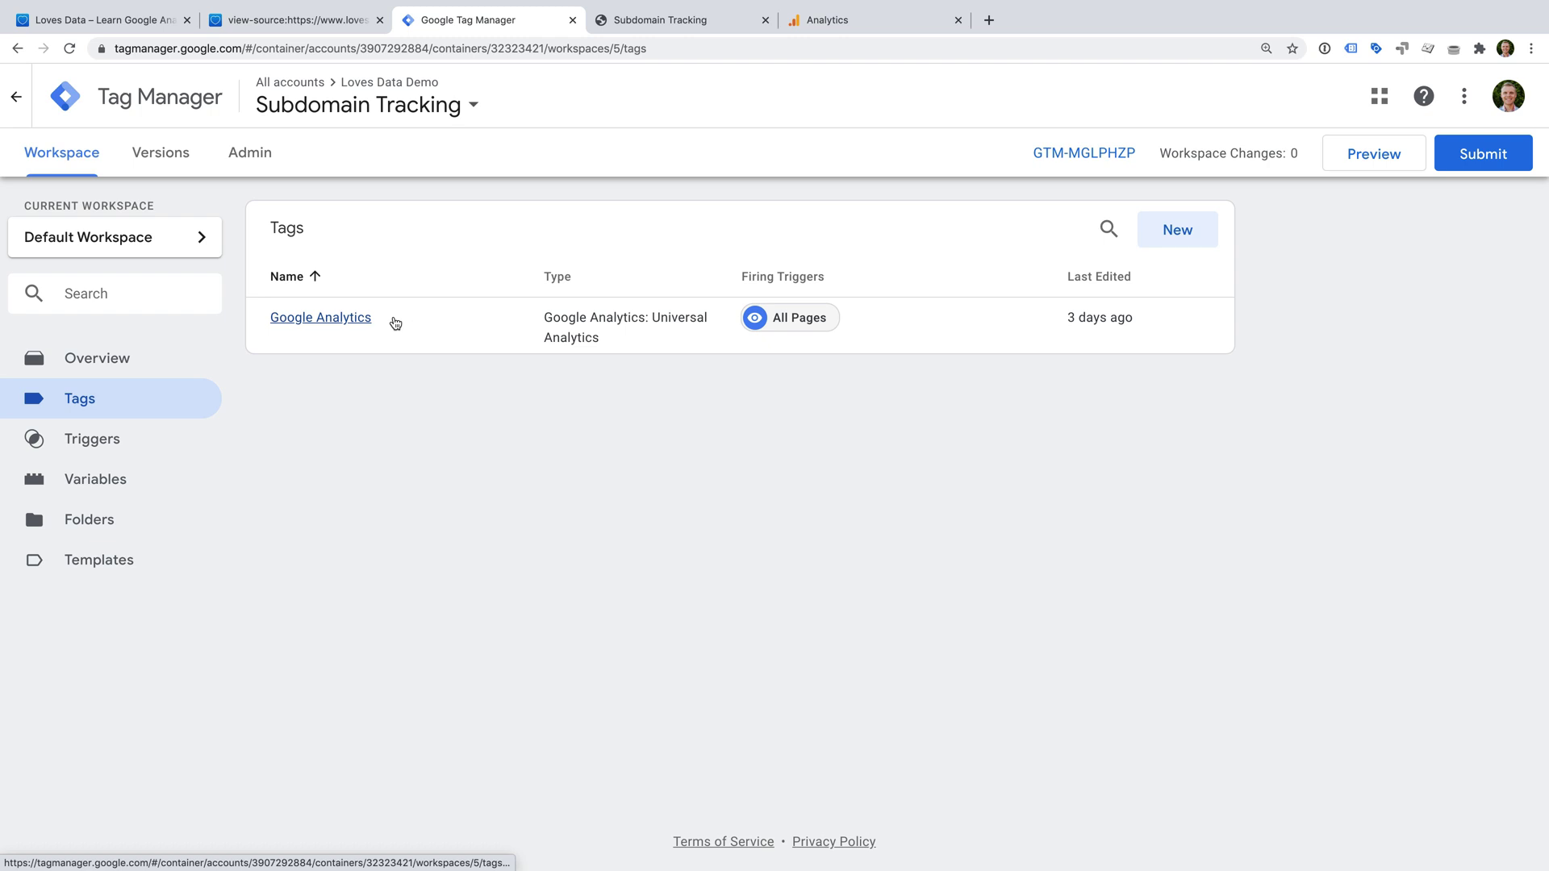
{"action": "left_click", "coordinate": [357, 319]}
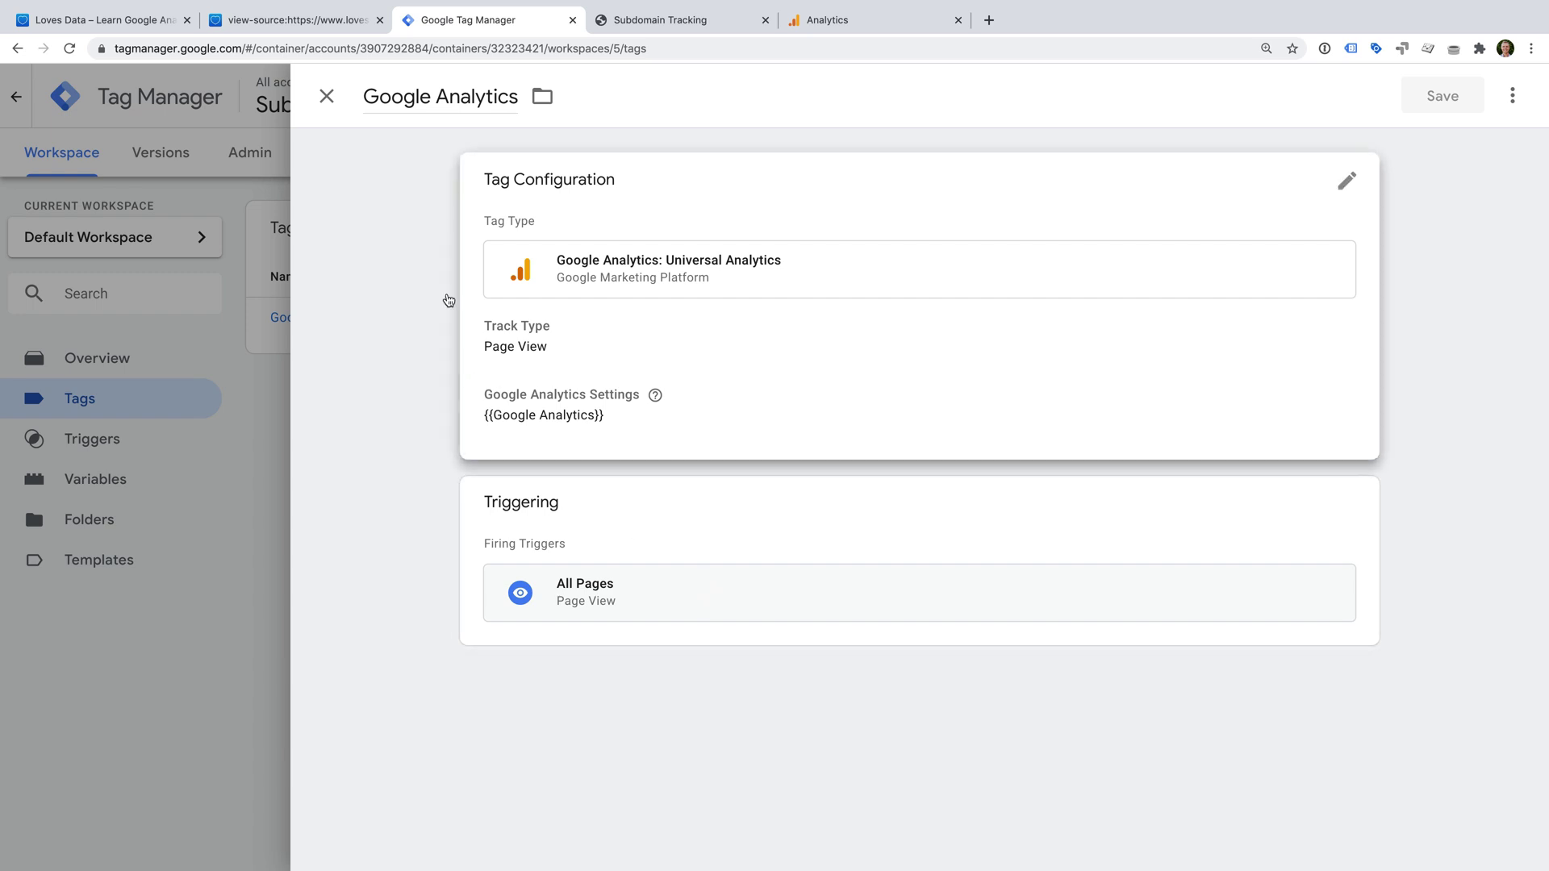
{"action": "left_click", "coordinate": [326, 96]}
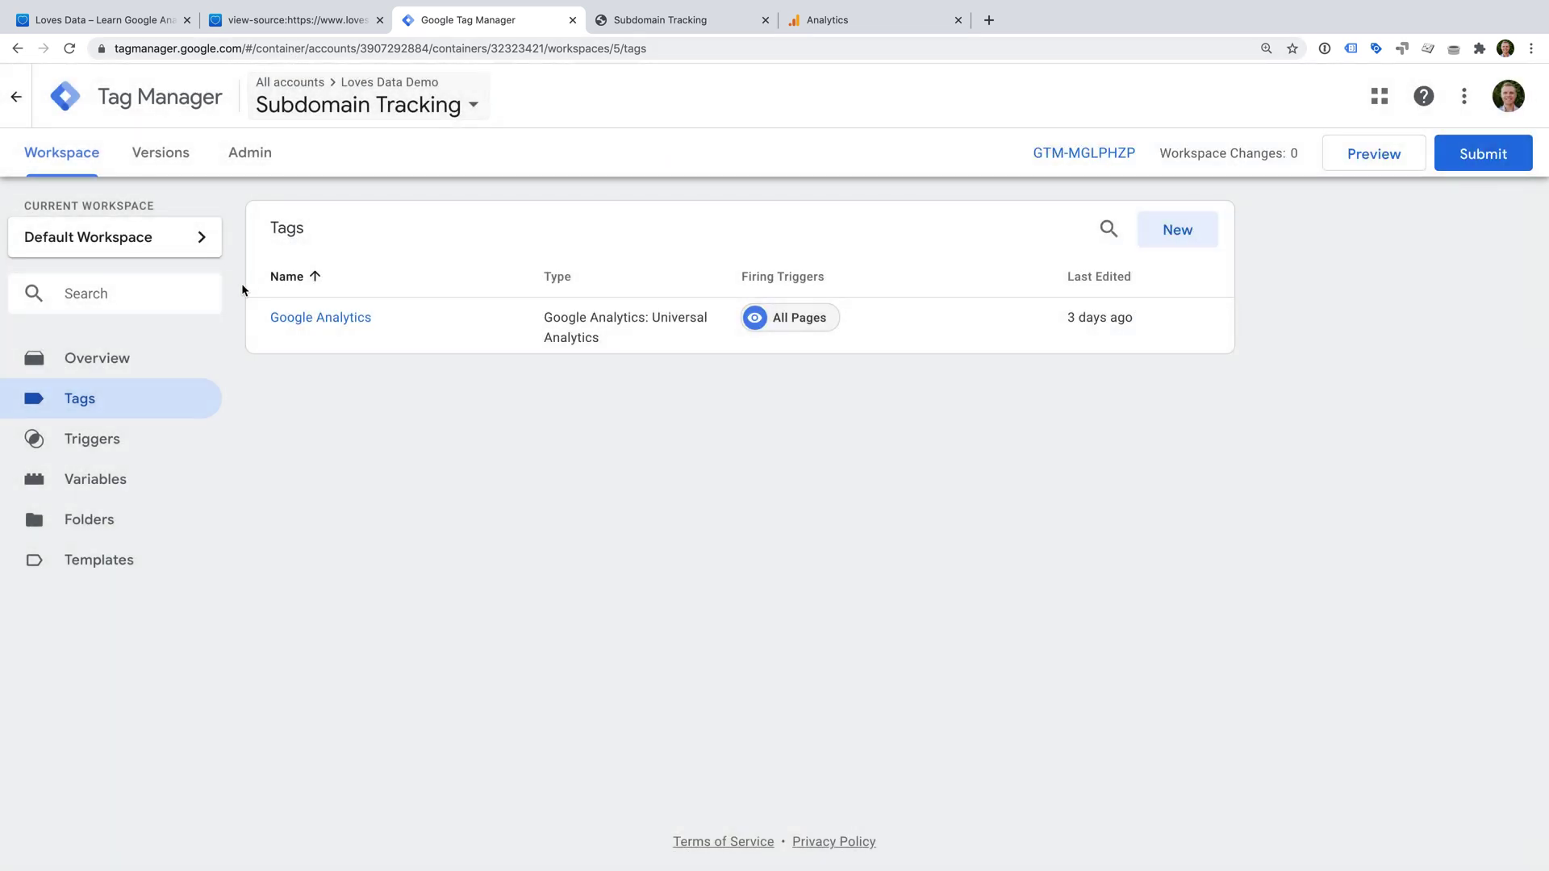
Open the Google Analytics settings variable's configuration and highlight its tracking ID.
{"action": "left_click", "coordinate": [115, 481]}
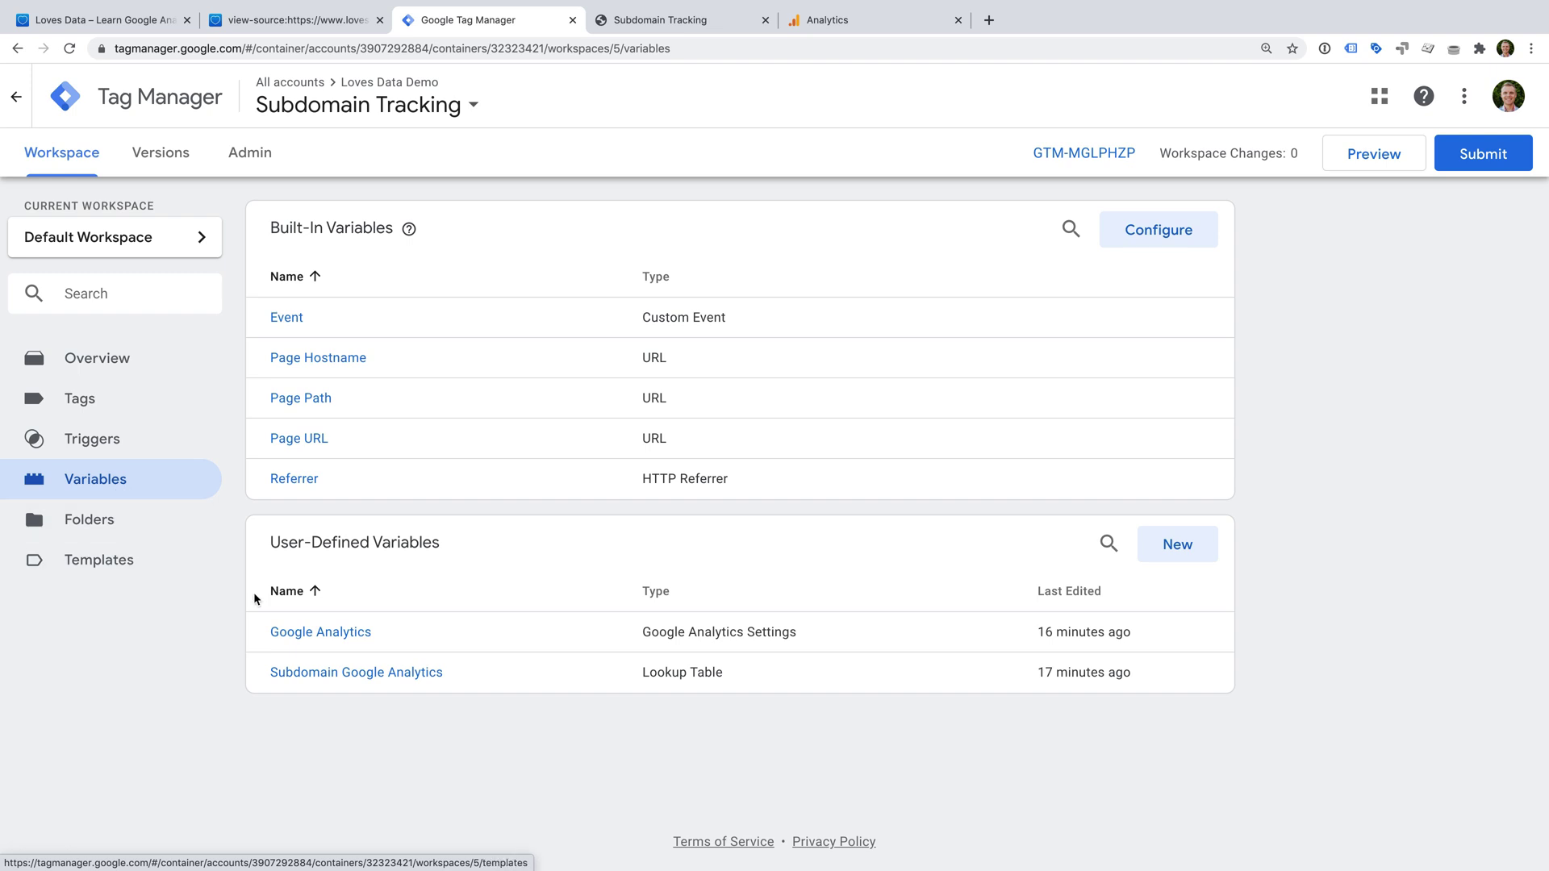
{"action": "left_click", "coordinate": [336, 634]}
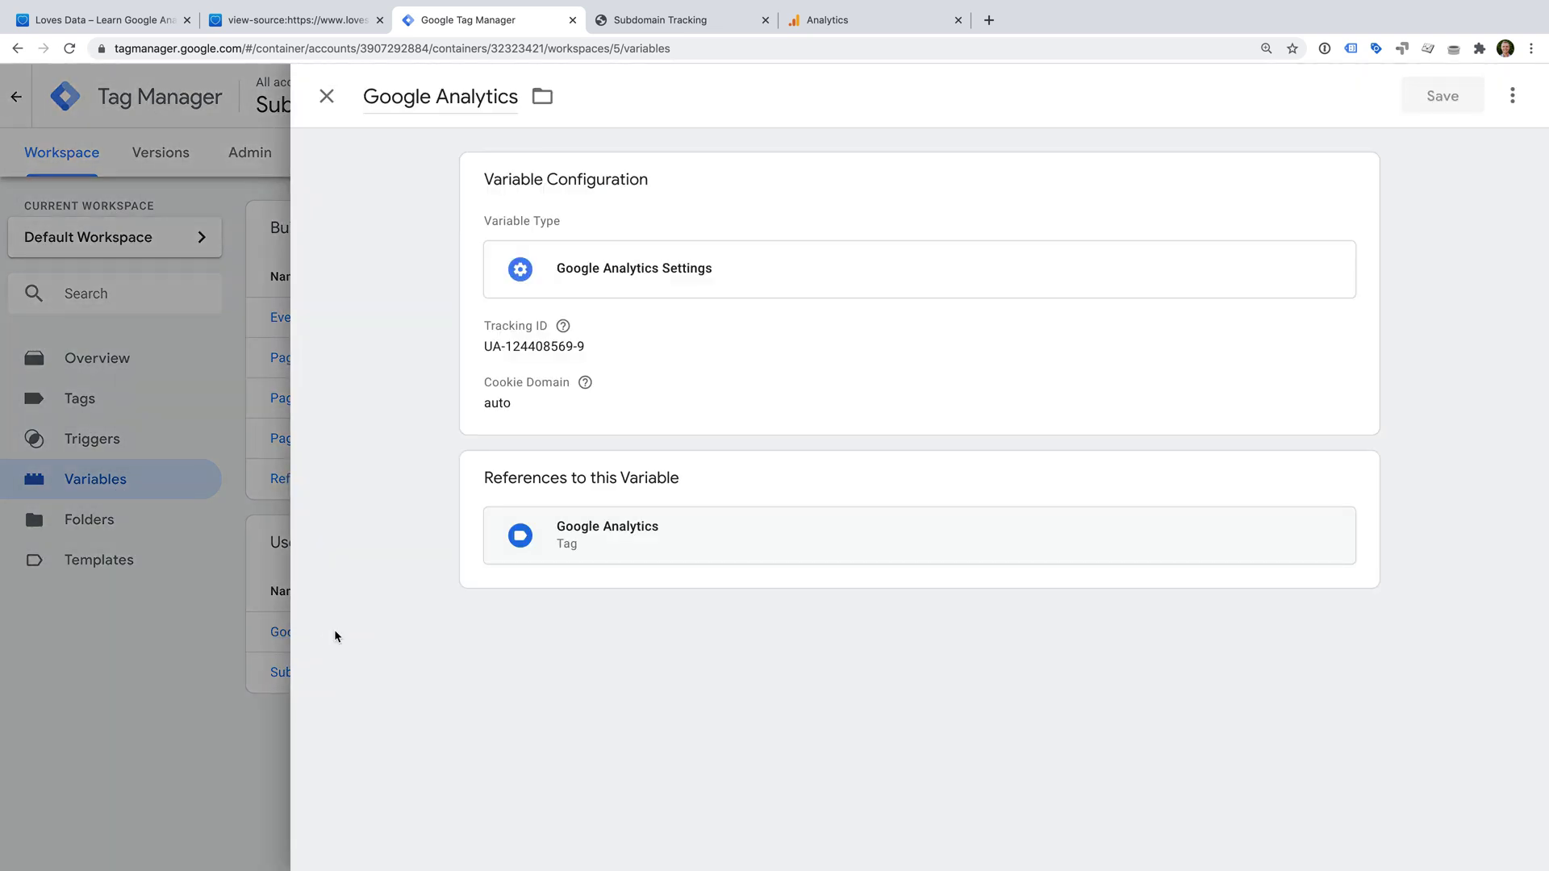
{"action": "left_click", "coordinate": [569, 415]}
{"action": "left_click_drag", "start_coordinate": [633, 381], "coordinate": [489, 383]}
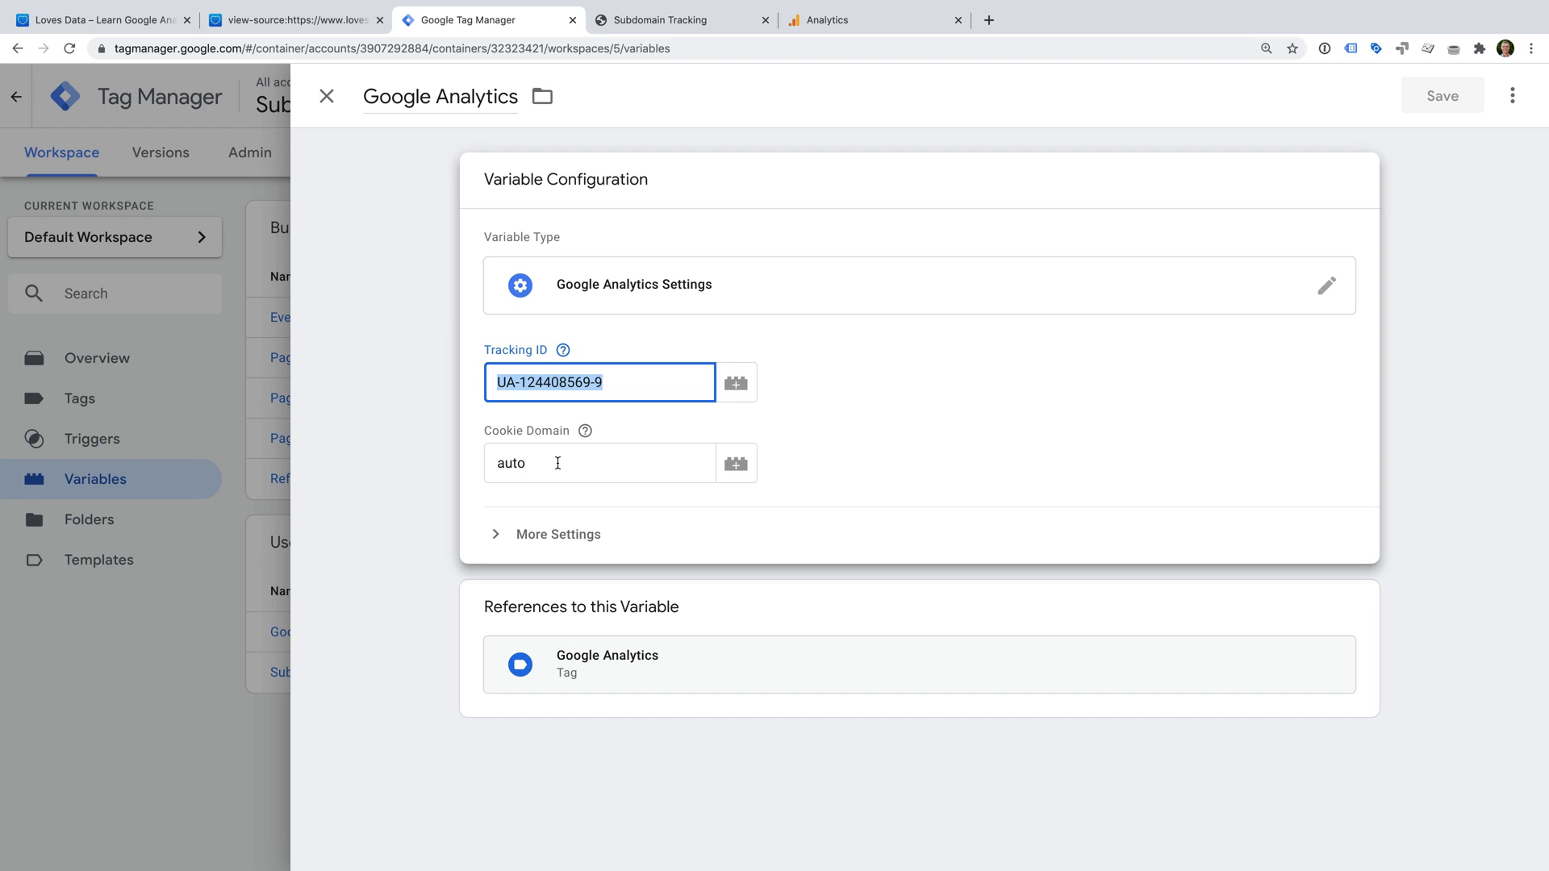
View the source of the Subdomain Tracking test page and highlight its Google Tag Manager snippet.
{"action": "left_click", "coordinate": [715, 21]}
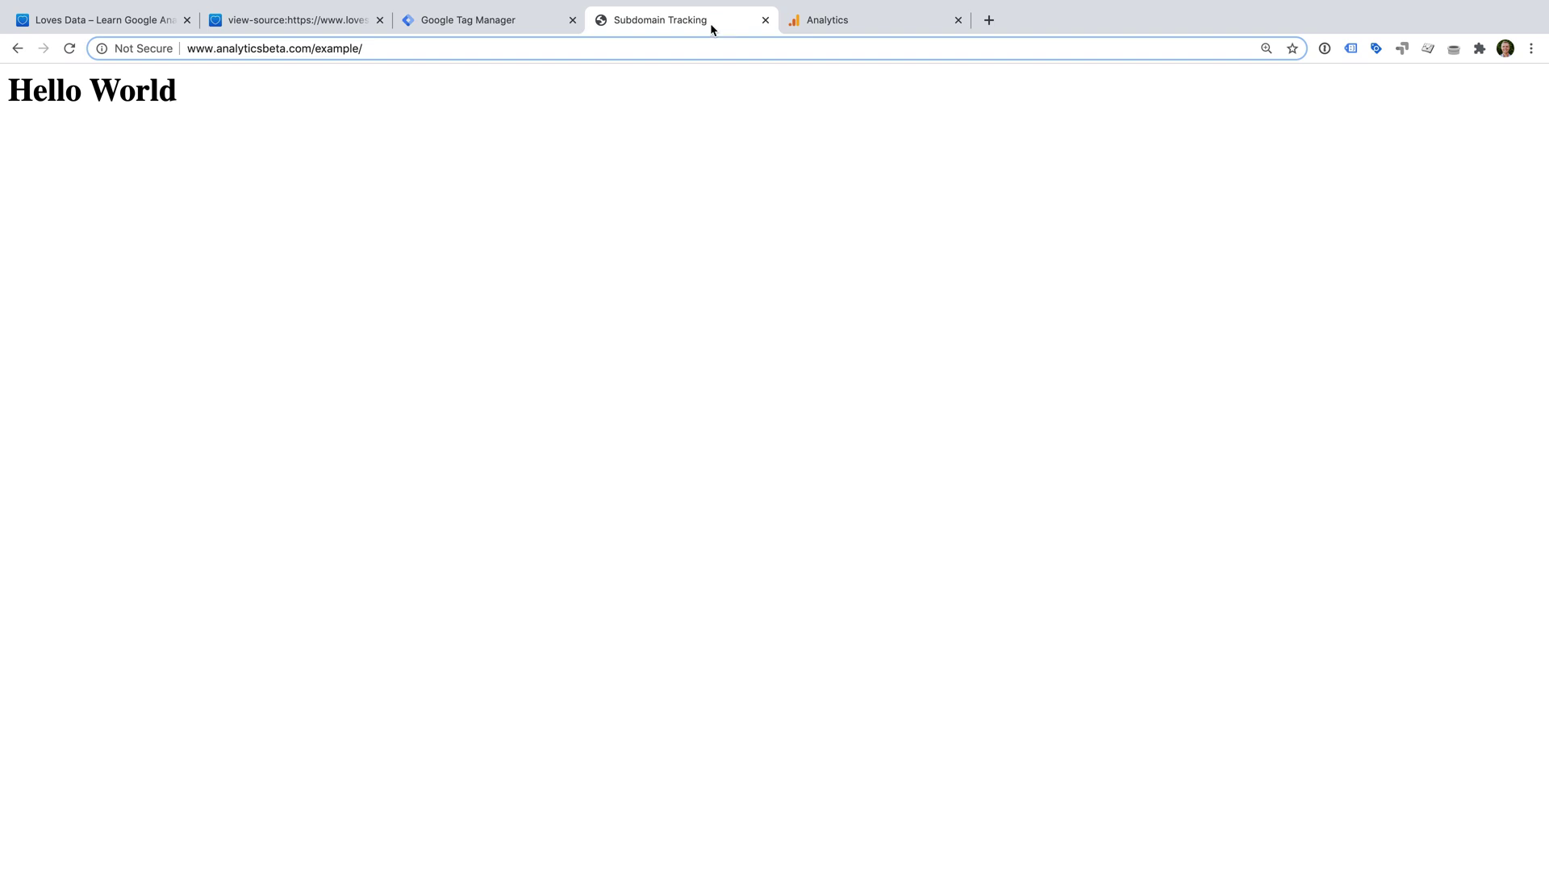
{"action": "left_click", "coordinate": [359, 148]}
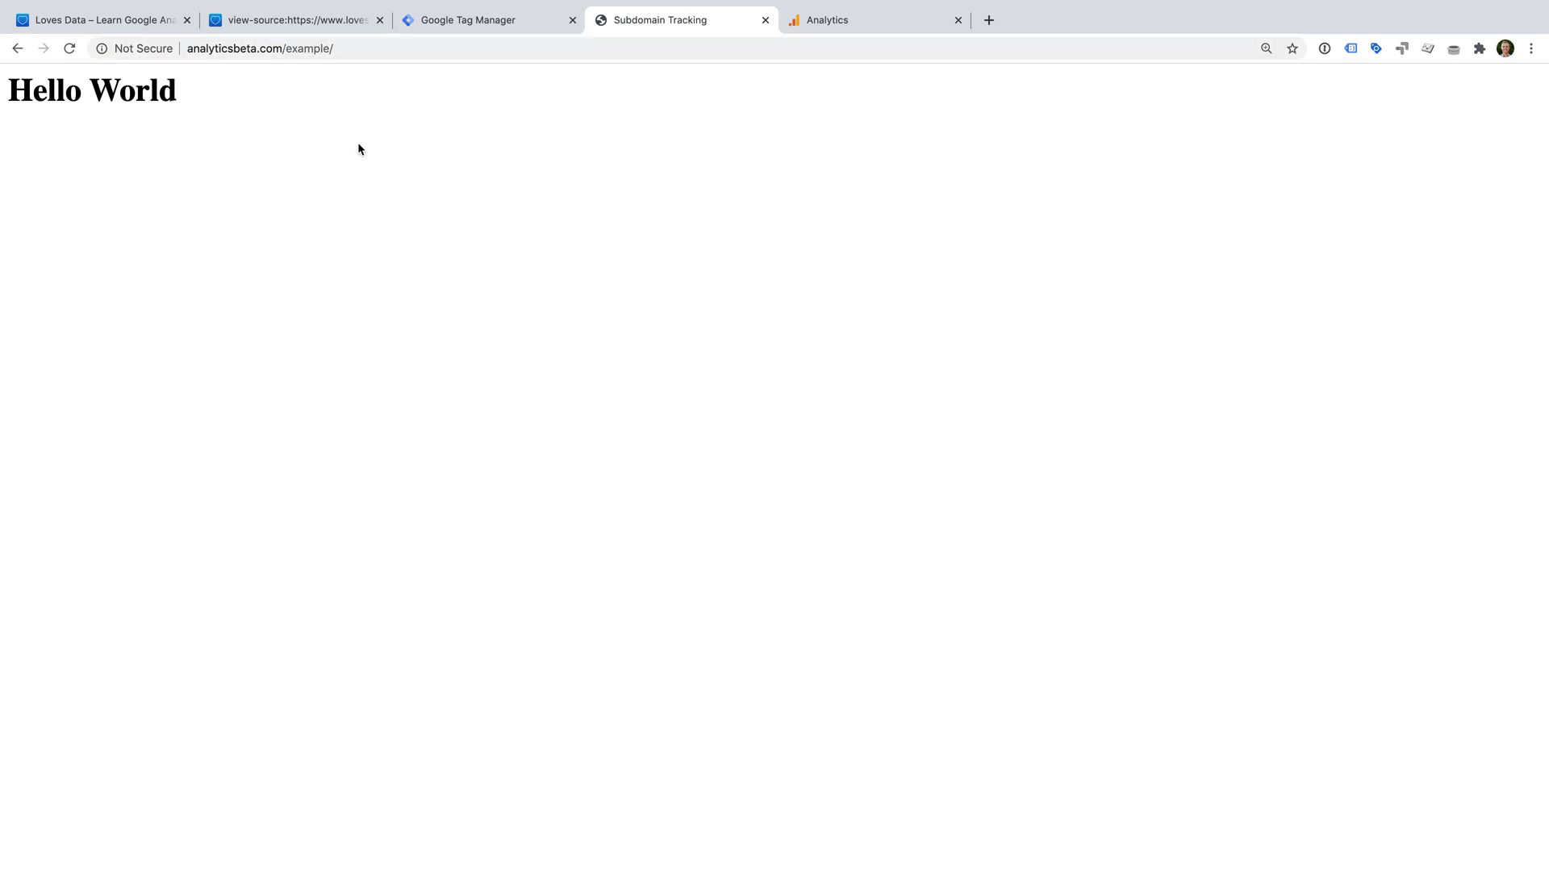
{"action": "right_click", "coordinate": [359, 147]}
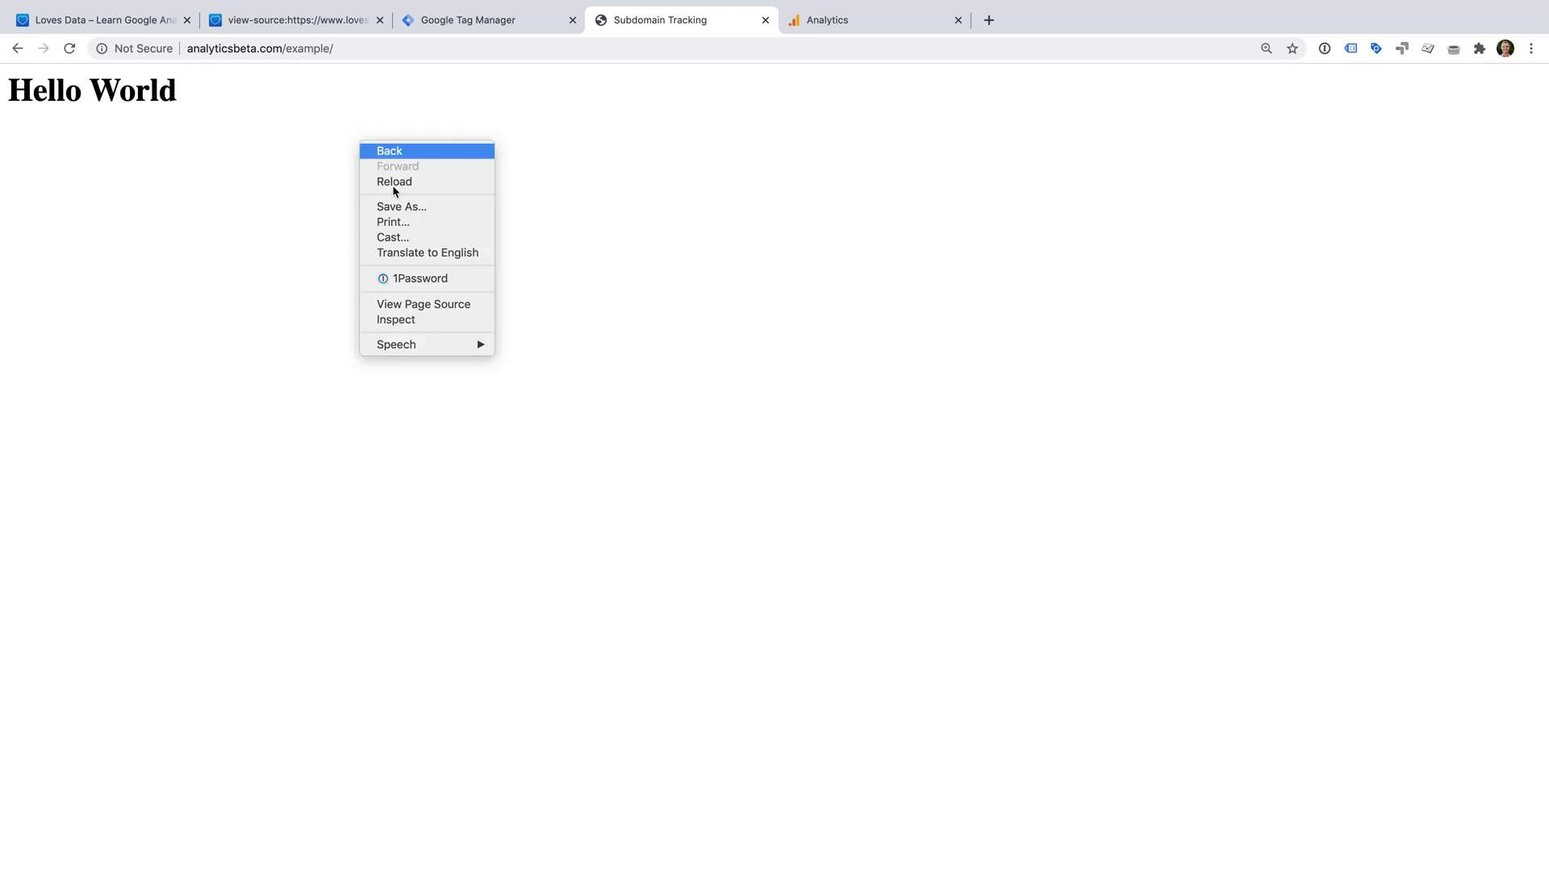
{"action": "left_click", "coordinate": [473, 306]}
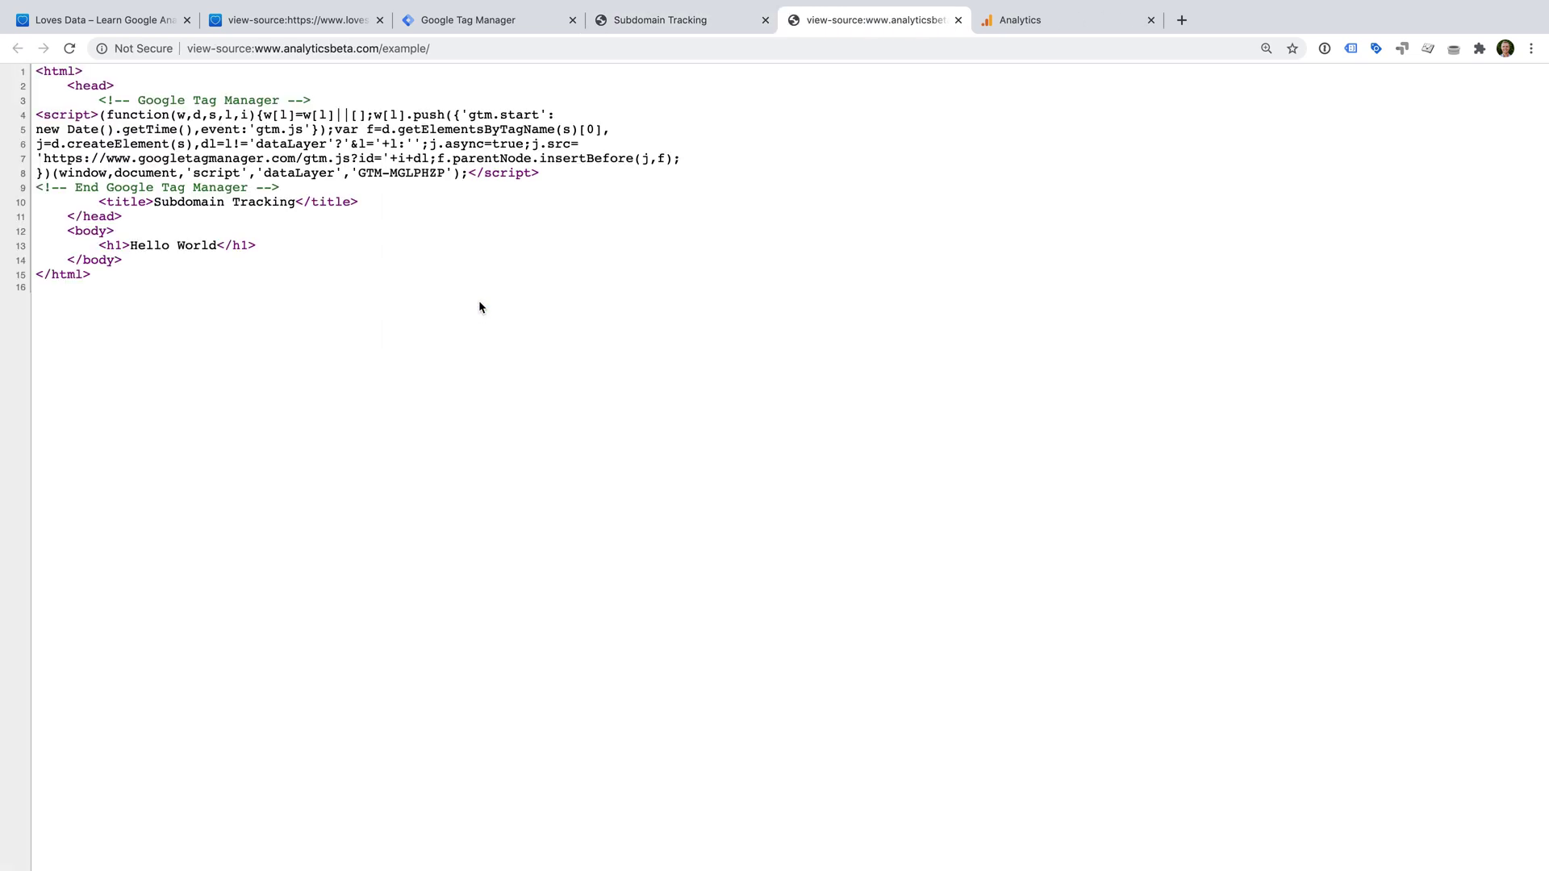
{"action": "left_click_drag", "start_coordinate": [95, 96], "coordinate": [329, 192]}
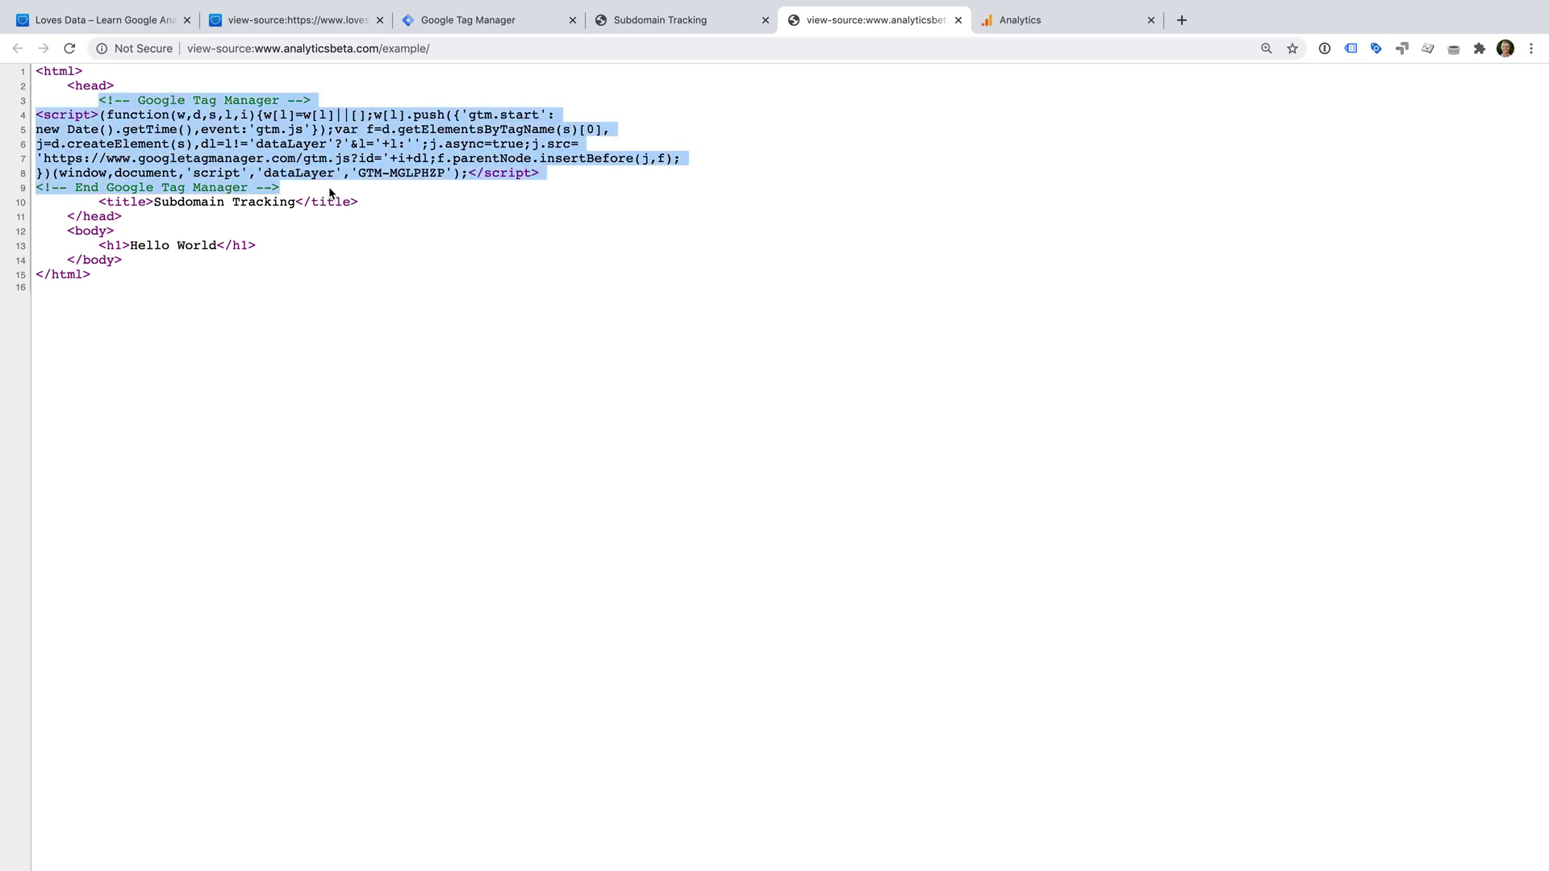
{"action": "left_click", "coordinate": [704, 24]}
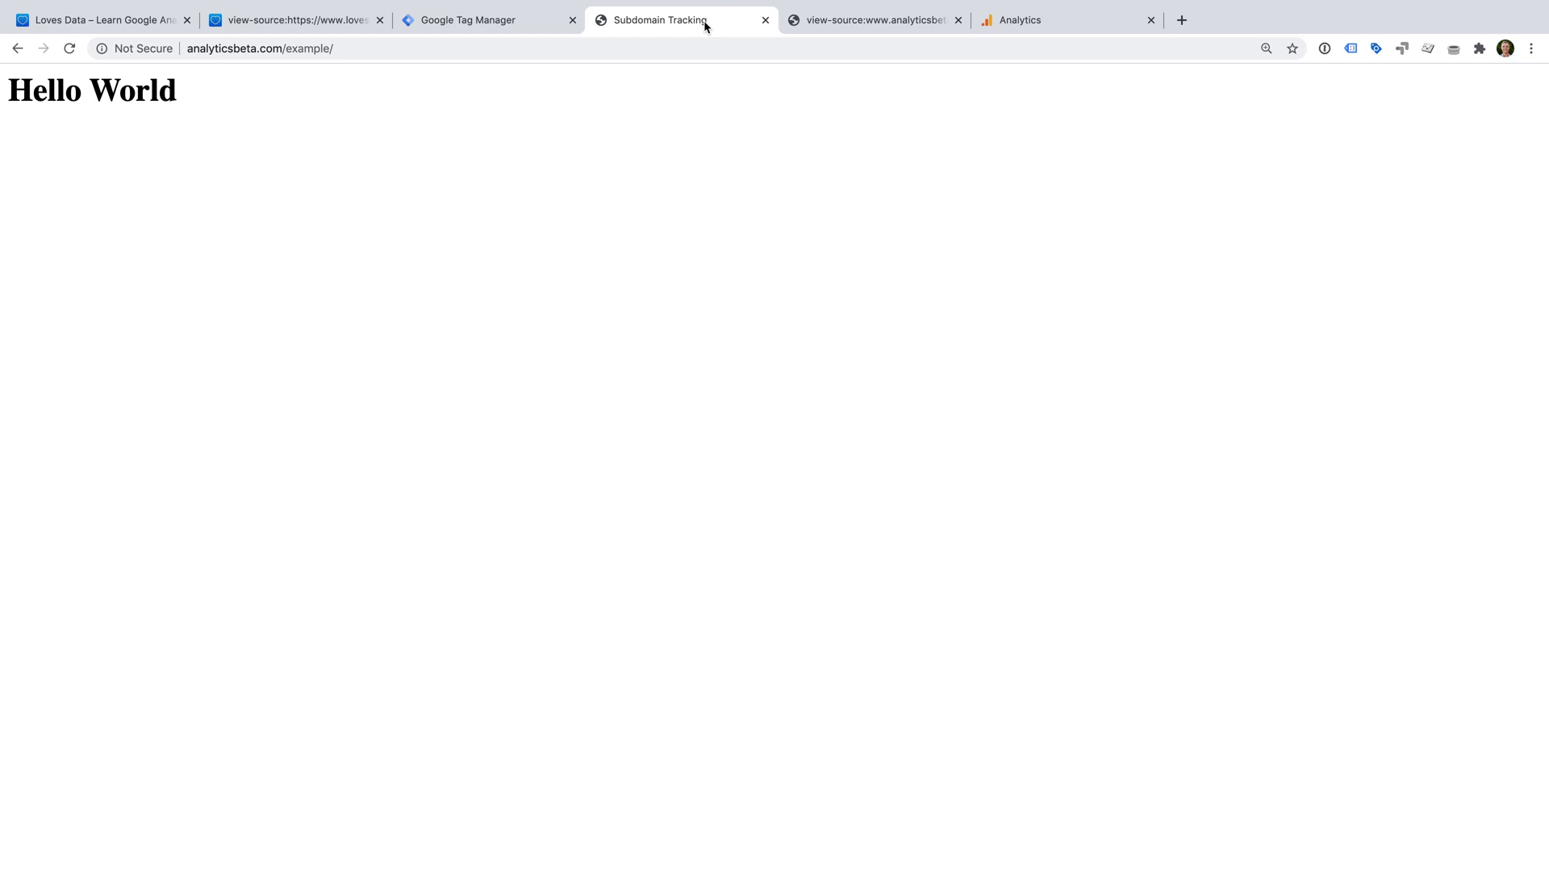
{"action": "right_click", "coordinate": [229, 223]}
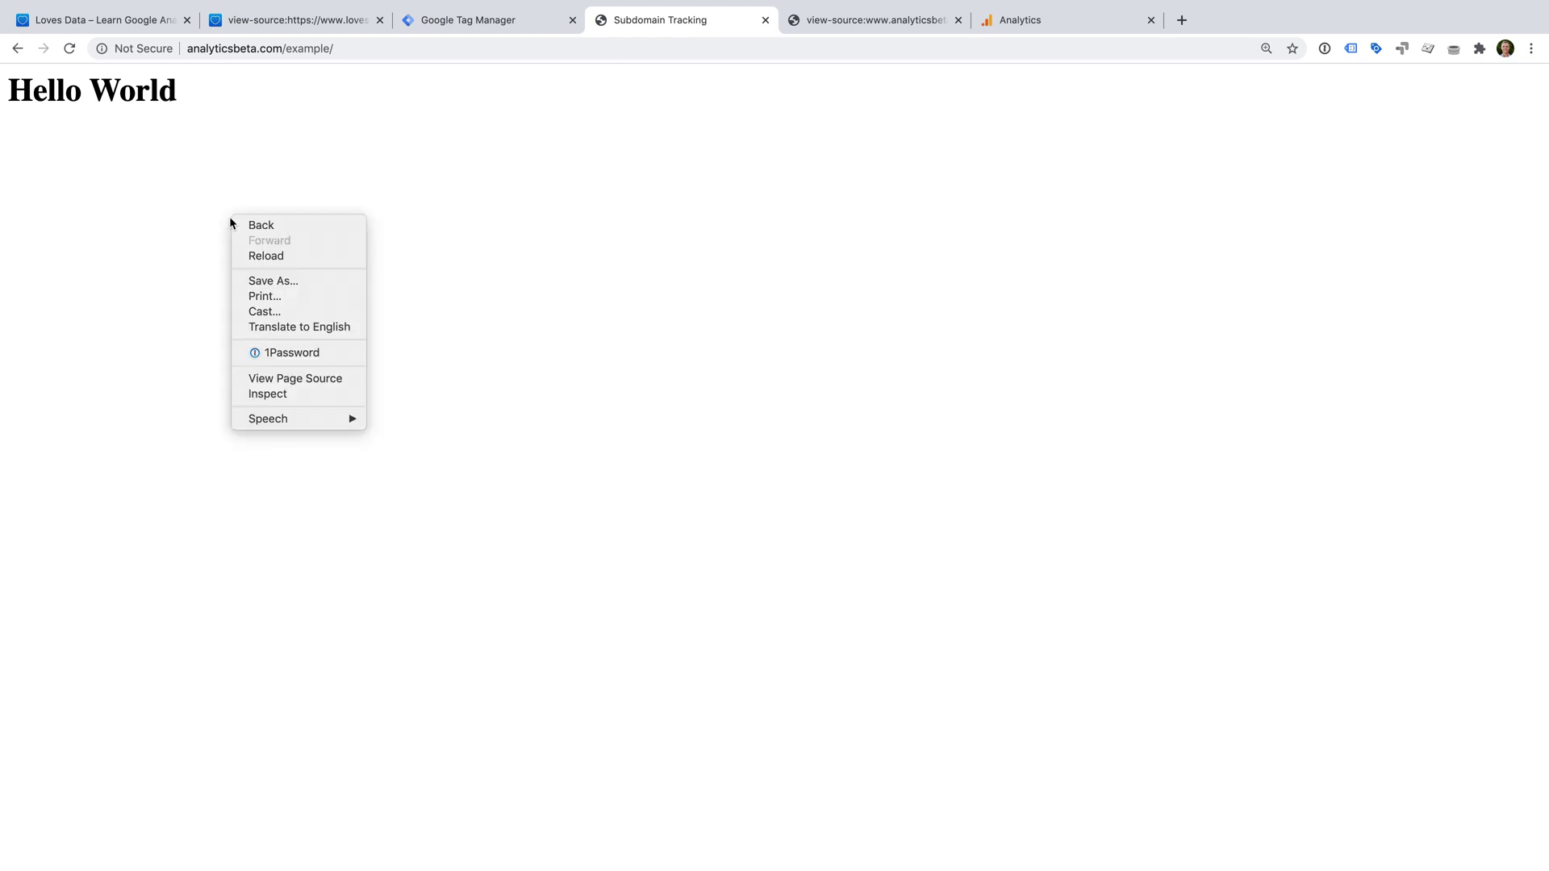
{"action": "left_click", "coordinate": [298, 391]}
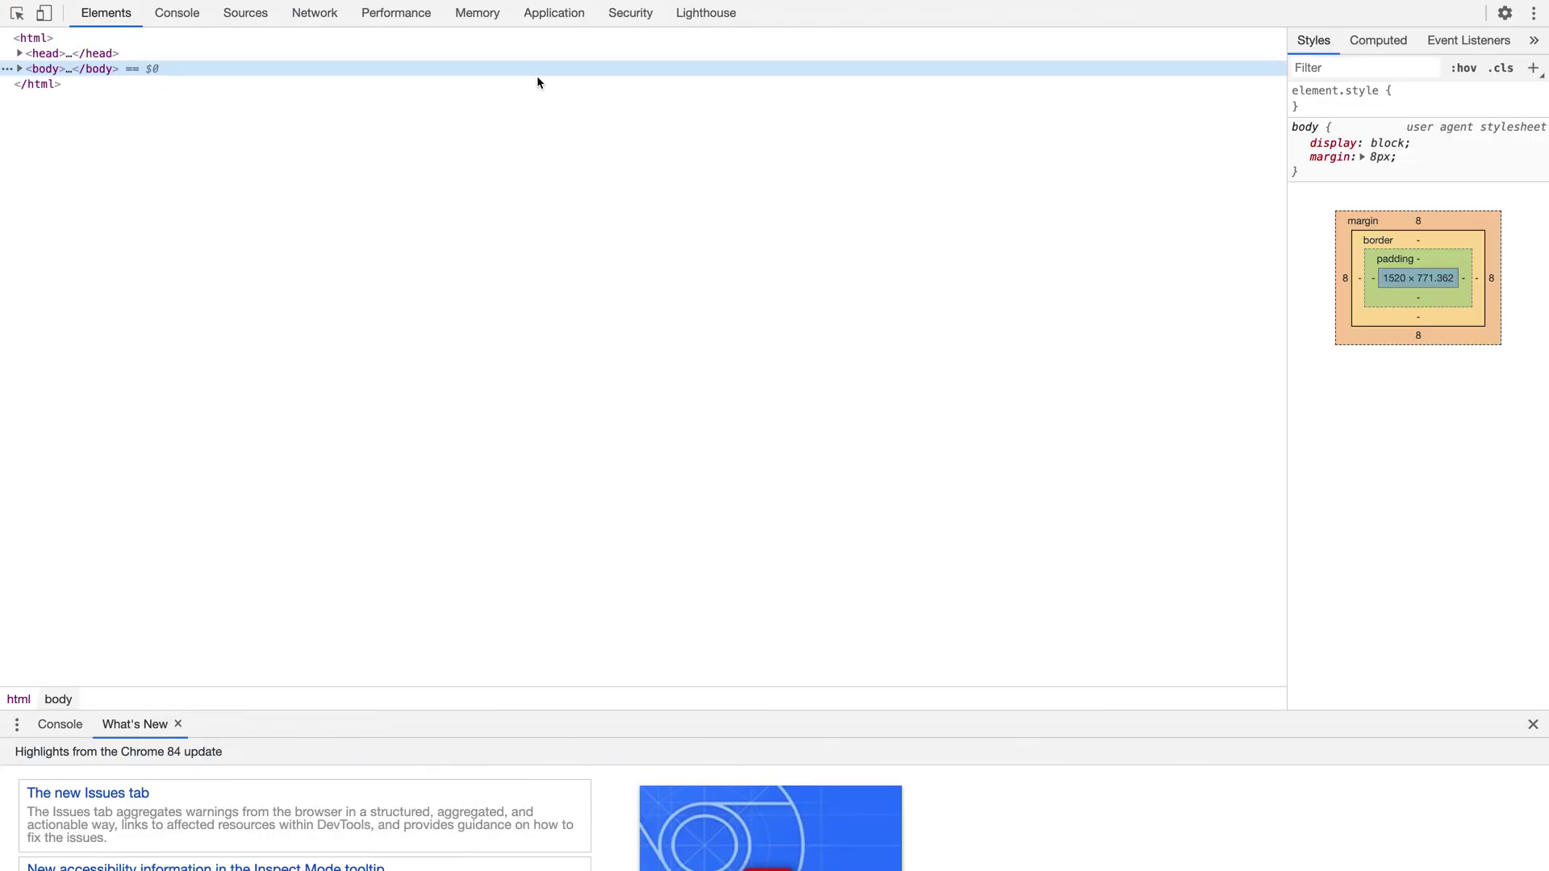
{"action": "left_click", "coordinate": [563, 22]}
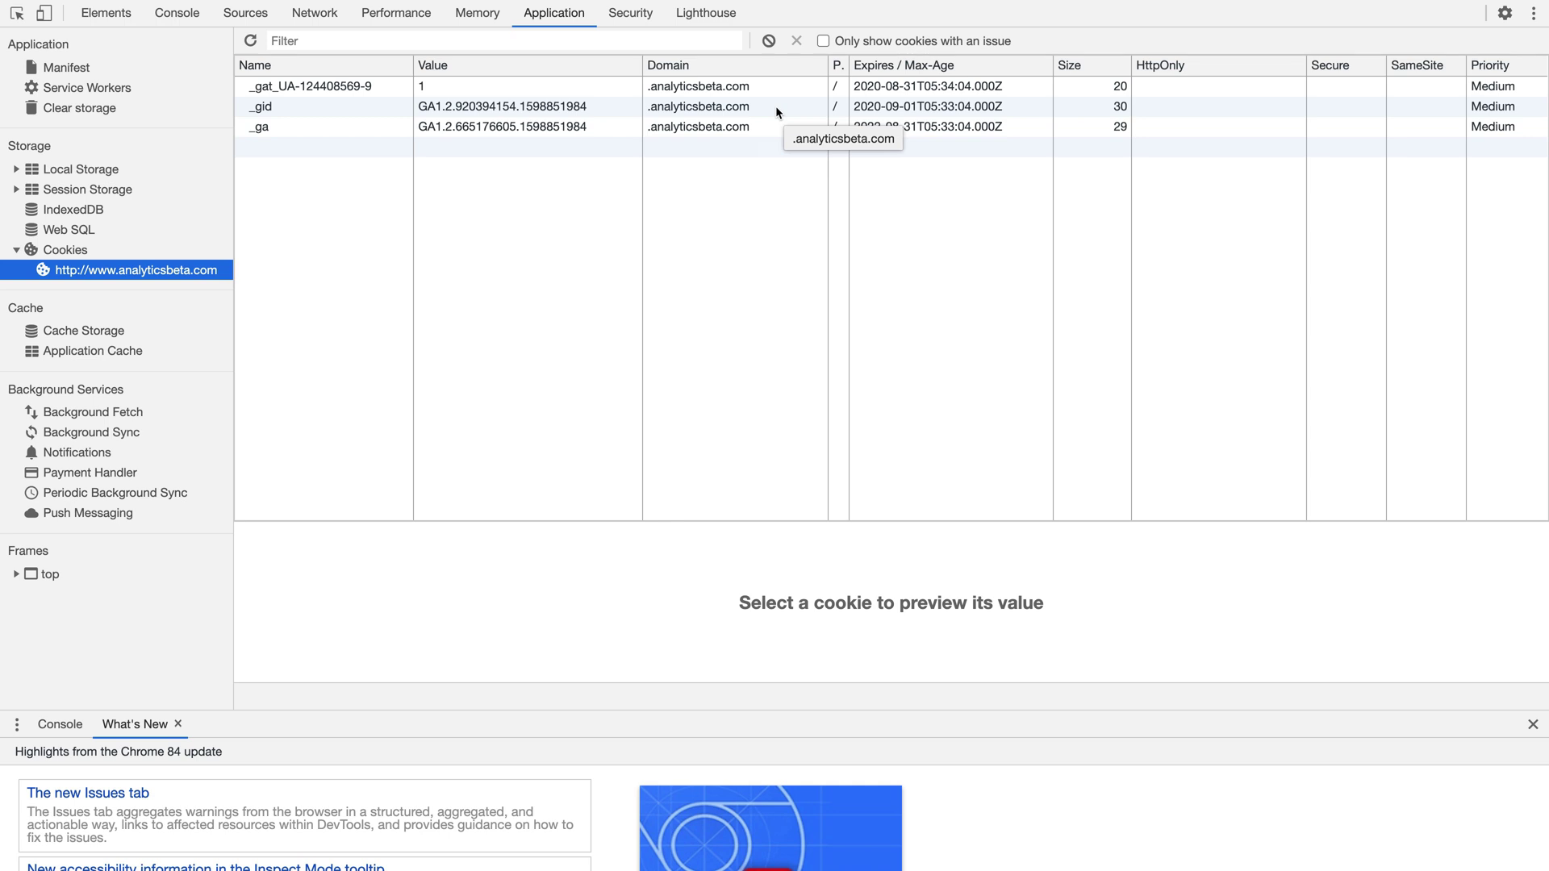
{"action": "left_click", "coordinate": [762, 126]}
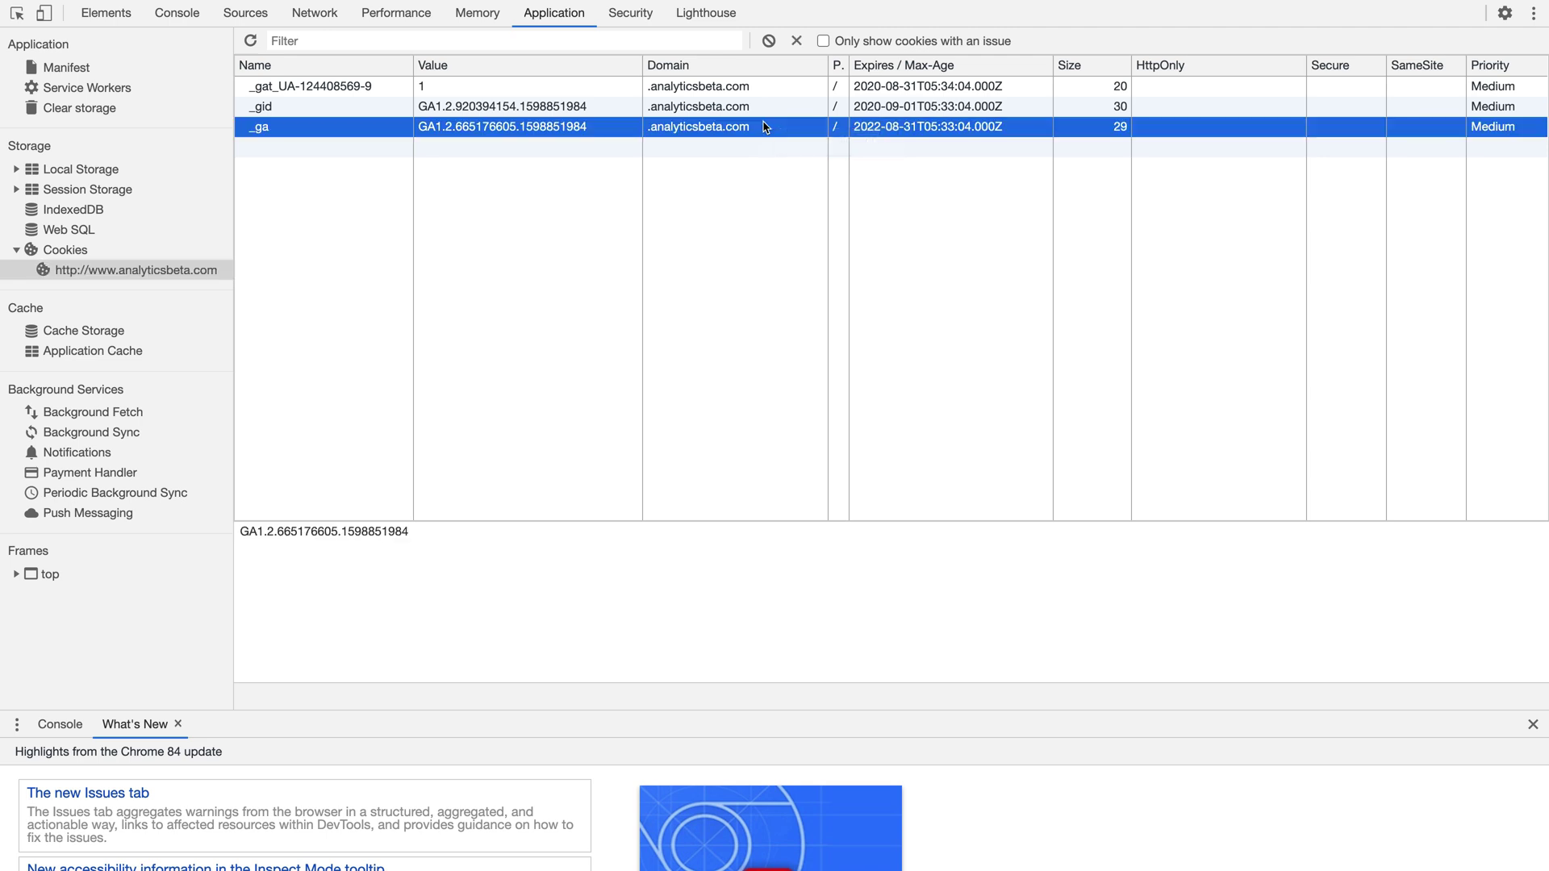
{"action": "key", "text": "Delete"}
{"action": "key", "text": "Delete"}
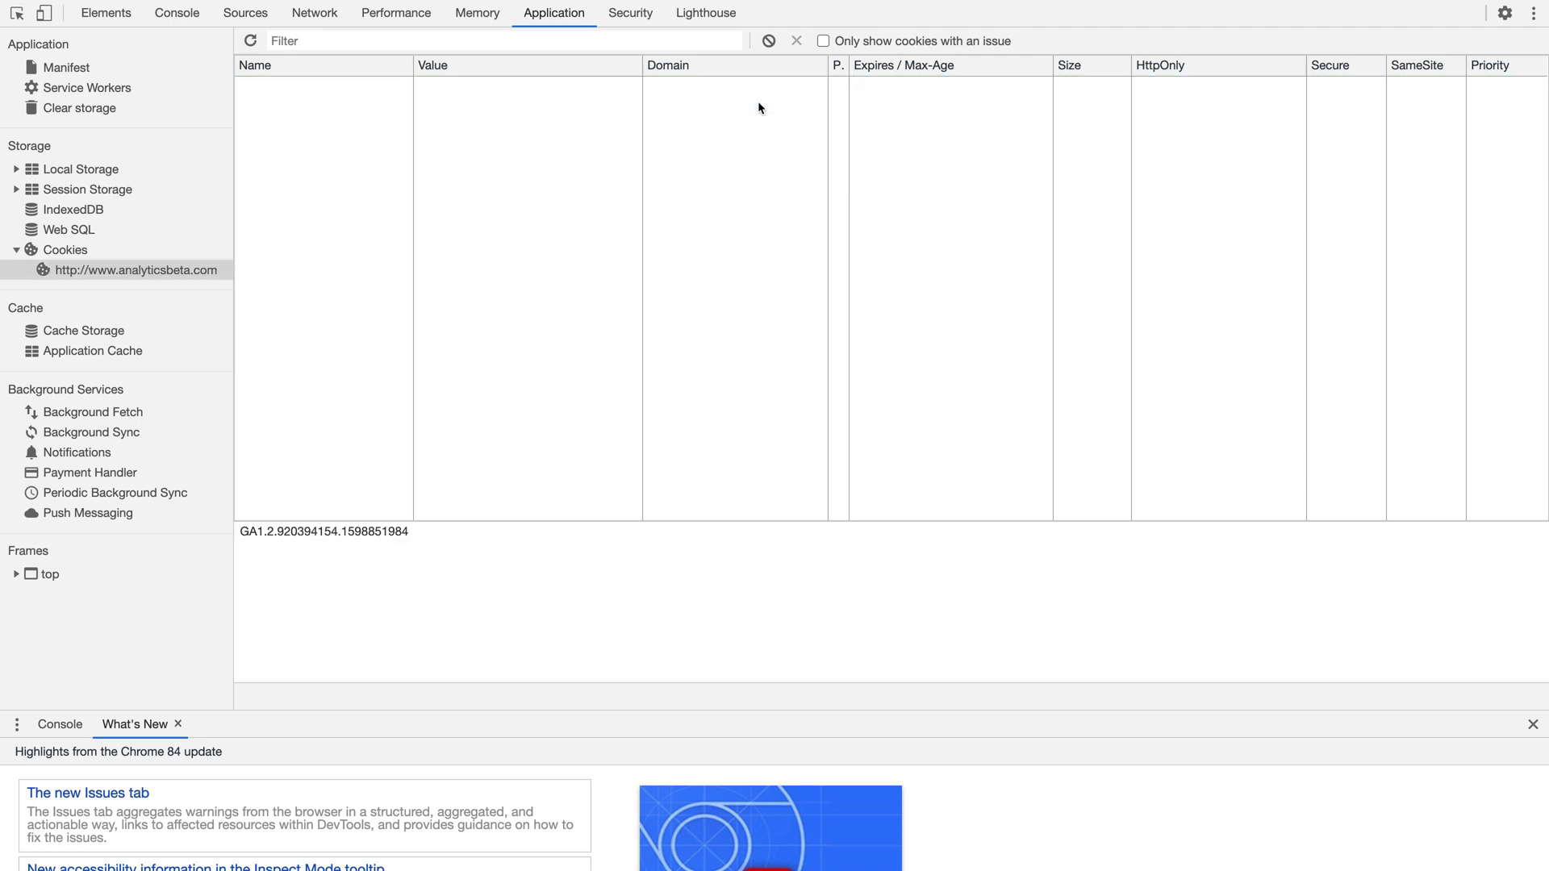
Load analyticsbeta.com/example/ without the www prefix and display the cookies stored for that address.
{"action": "key", "text": "ctrl+Left"}
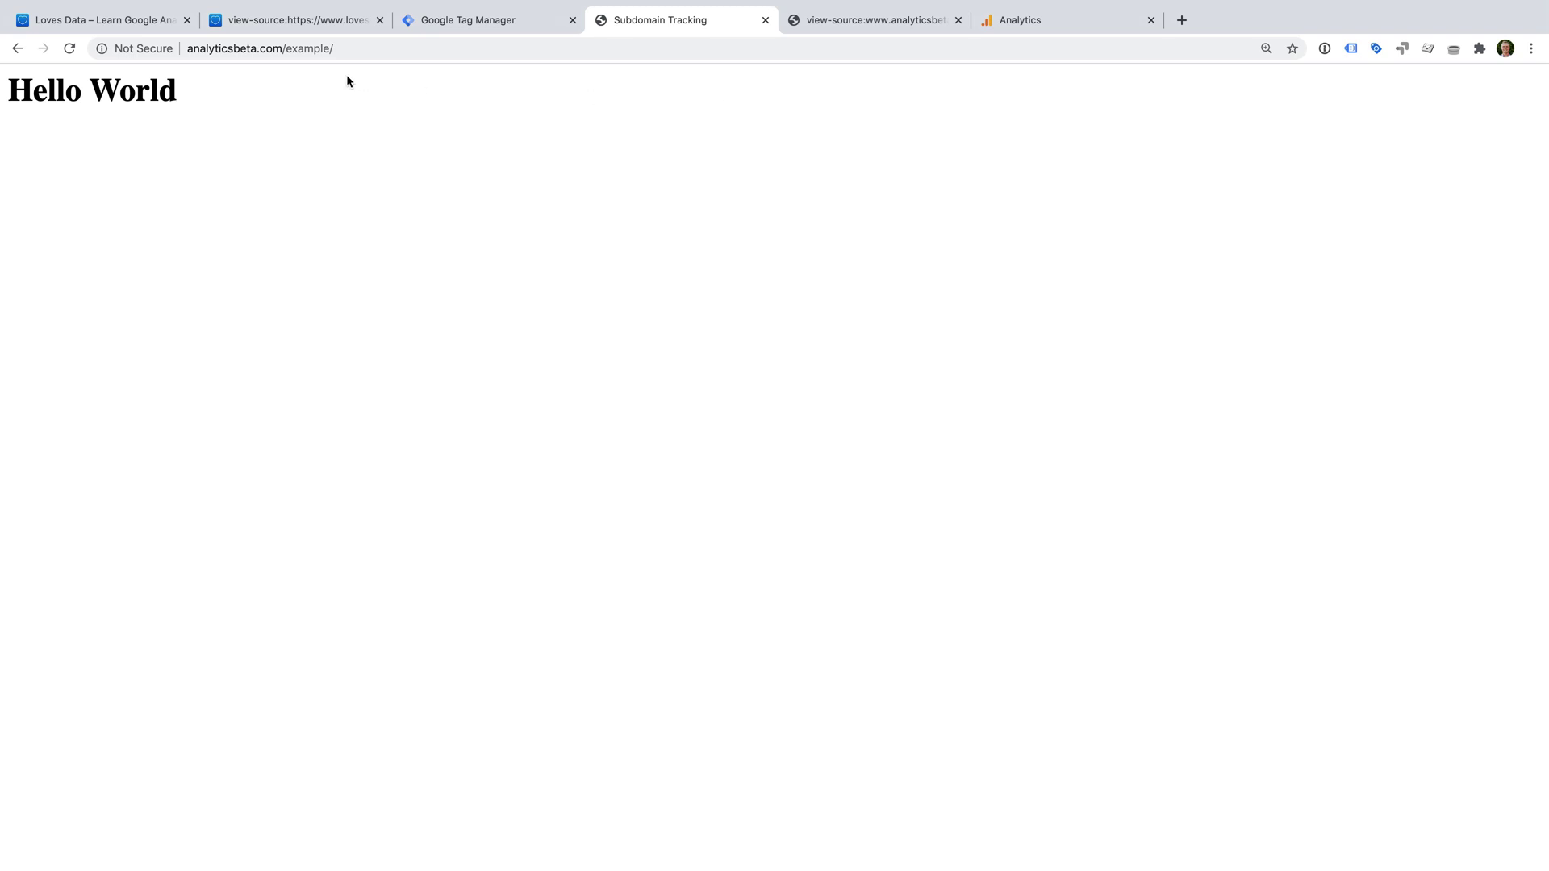
{"action": "left_click", "coordinate": [267, 49]}
{"action": "double_click", "coordinate": [267, 48]}
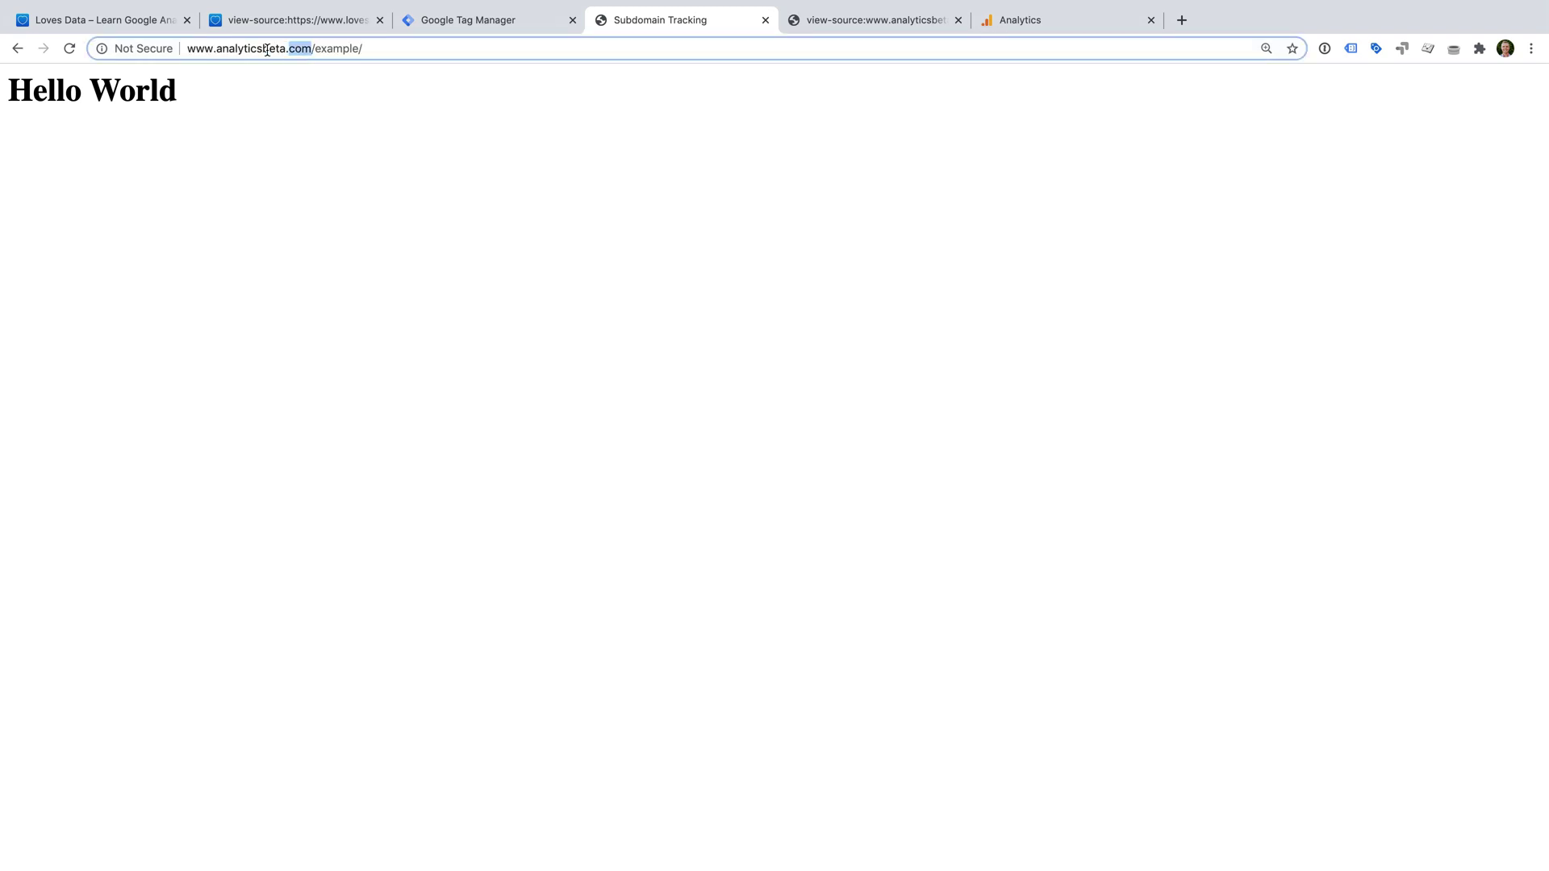
{"action": "left_click_drag", "start_coordinate": [217, 48], "coordinate": [183, 50]}
{"action": "key", "text": "BackSpace"}
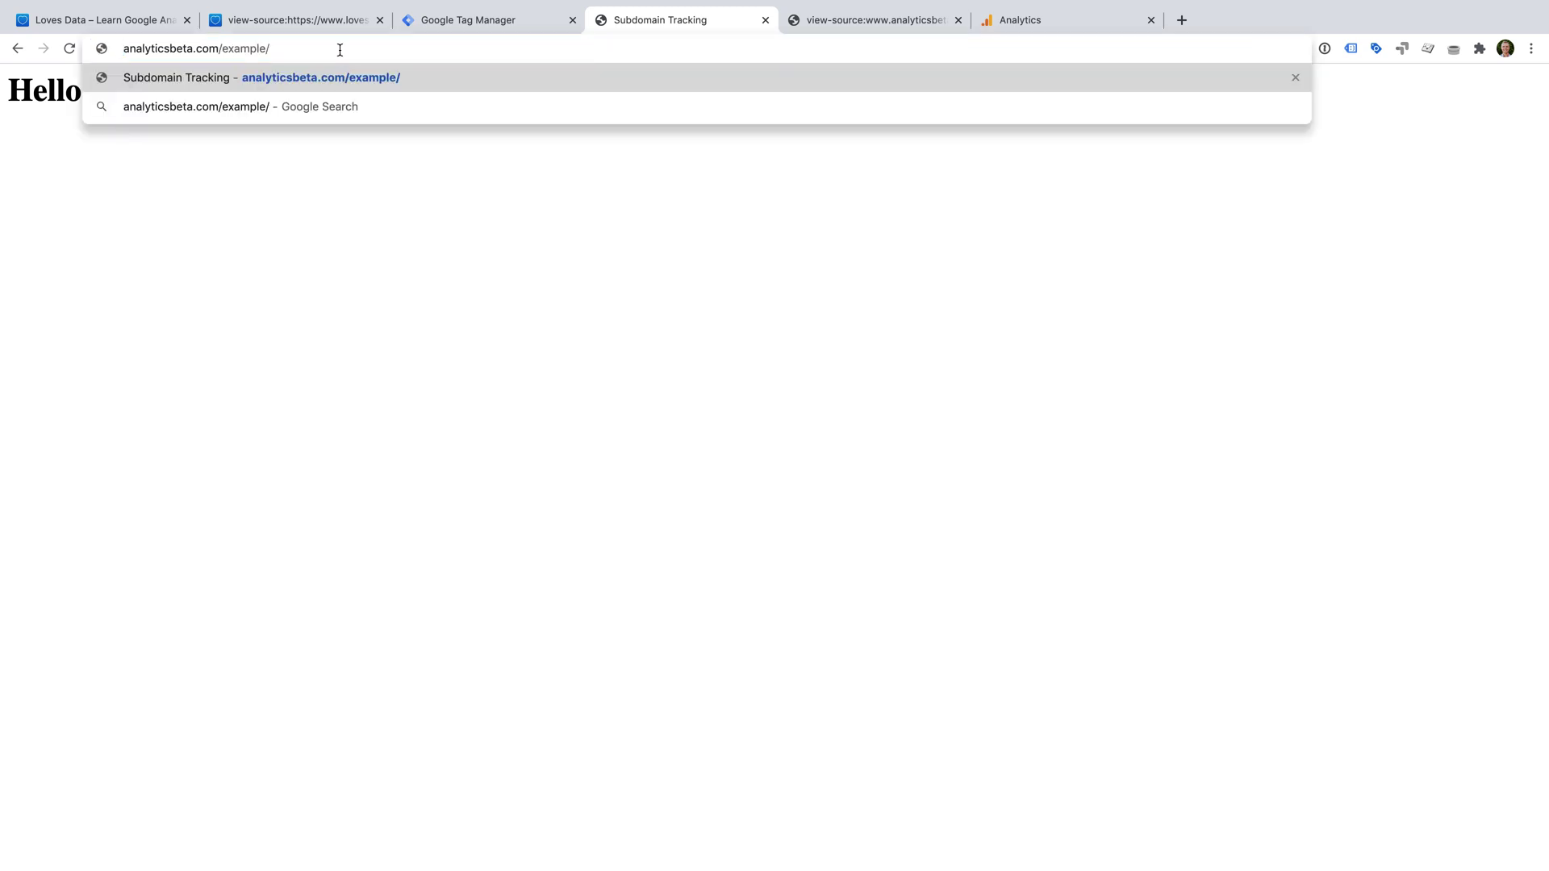
{"action": "key", "text": "Return"}
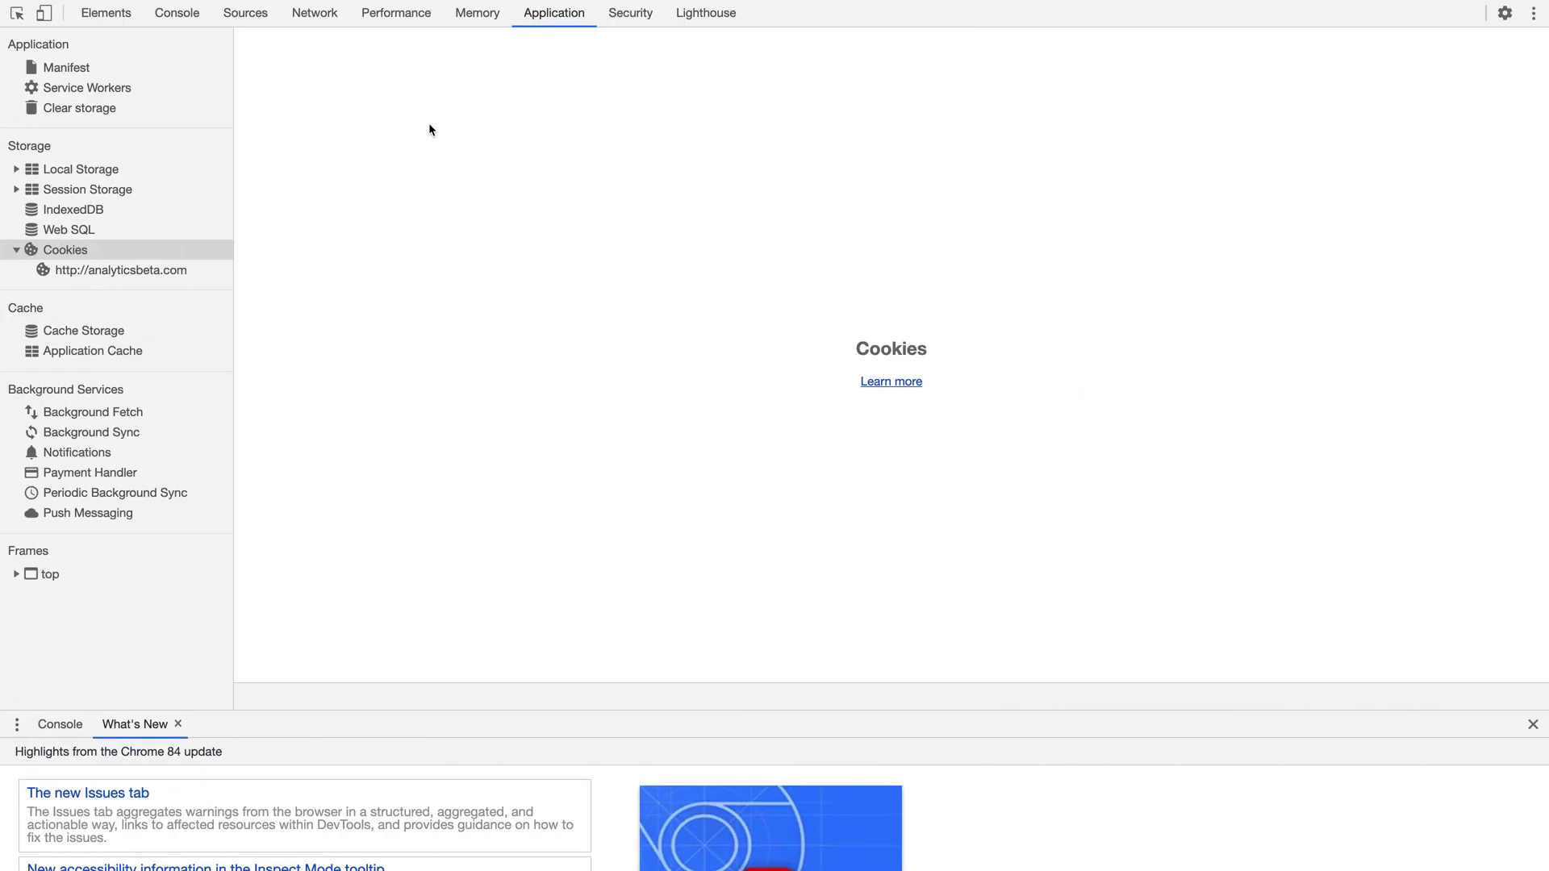
{"action": "left_click", "coordinate": [187, 271]}
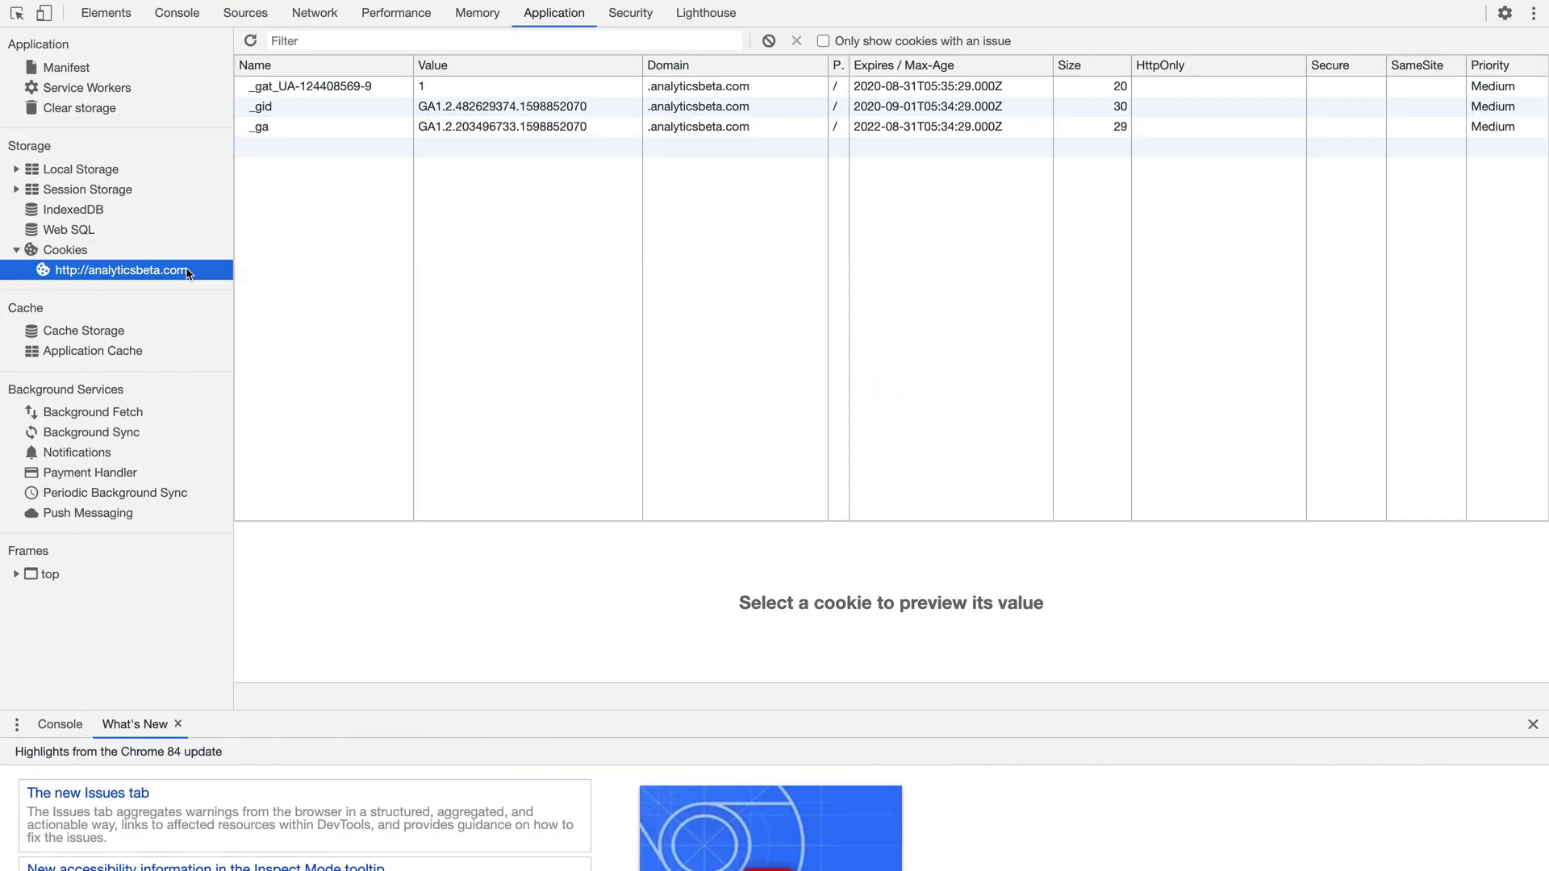
Delete all the Google Analytics cookies stored for analyticsbeta.com.
{"action": "left_click", "coordinate": [753, 124]}
{"action": "key", "text": "Delete"}
{"action": "key", "text": "Delete"}
{"action": "key", "text": "Delete"}
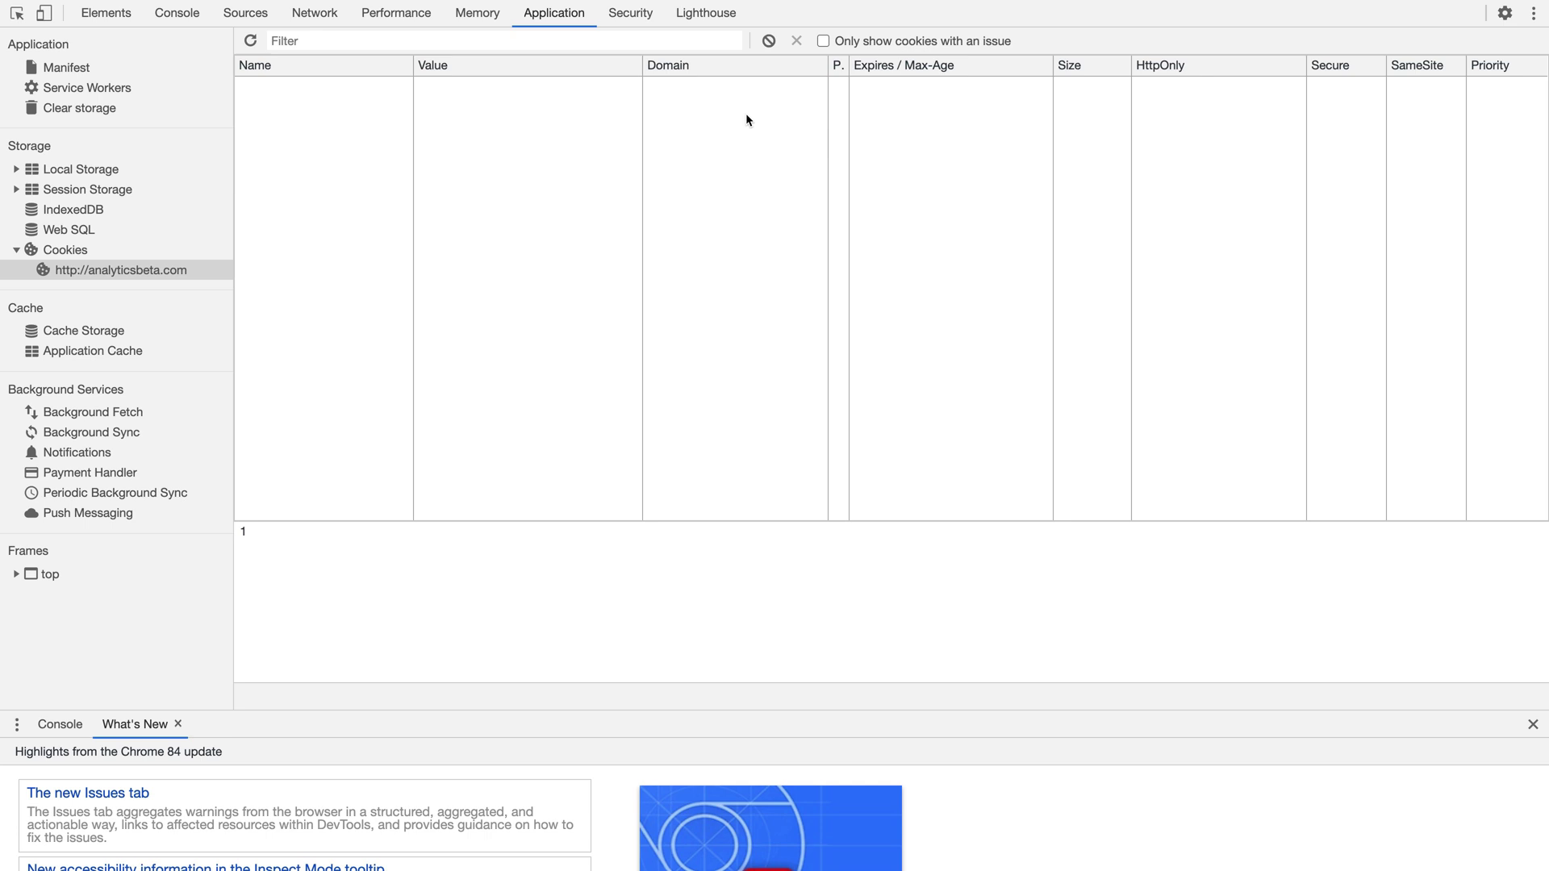
Load the subdomain home page example-one.analyticsbeta.com in the test page's tab.
{"action": "key", "text": "ctrl+Left"}
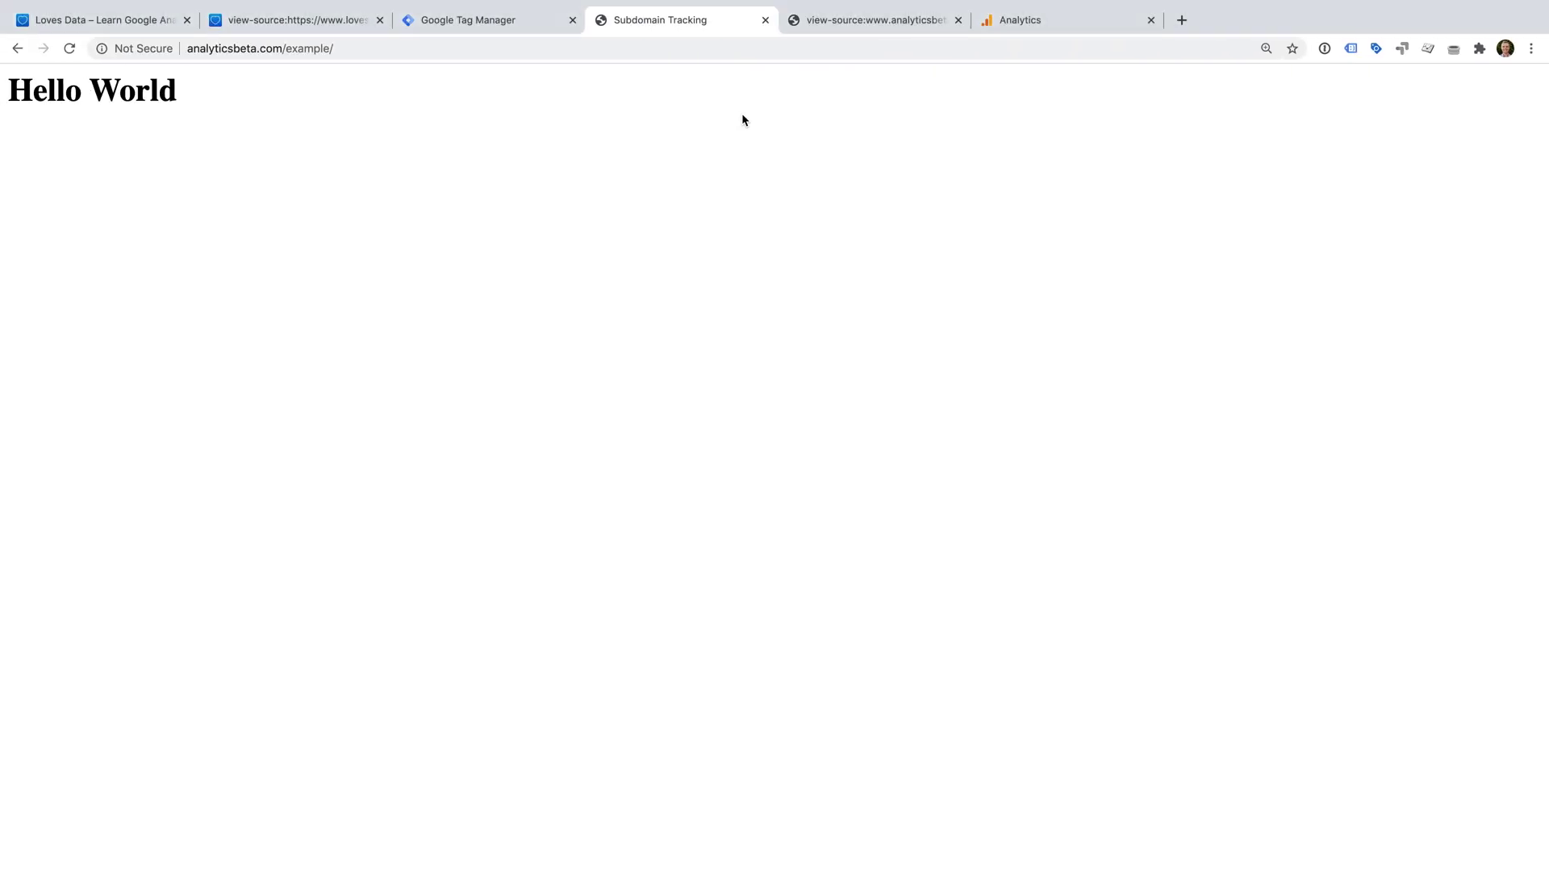
{"action": "left_click", "coordinate": [228, 49]}
{"action": "left_click", "coordinate": [187, 48]}
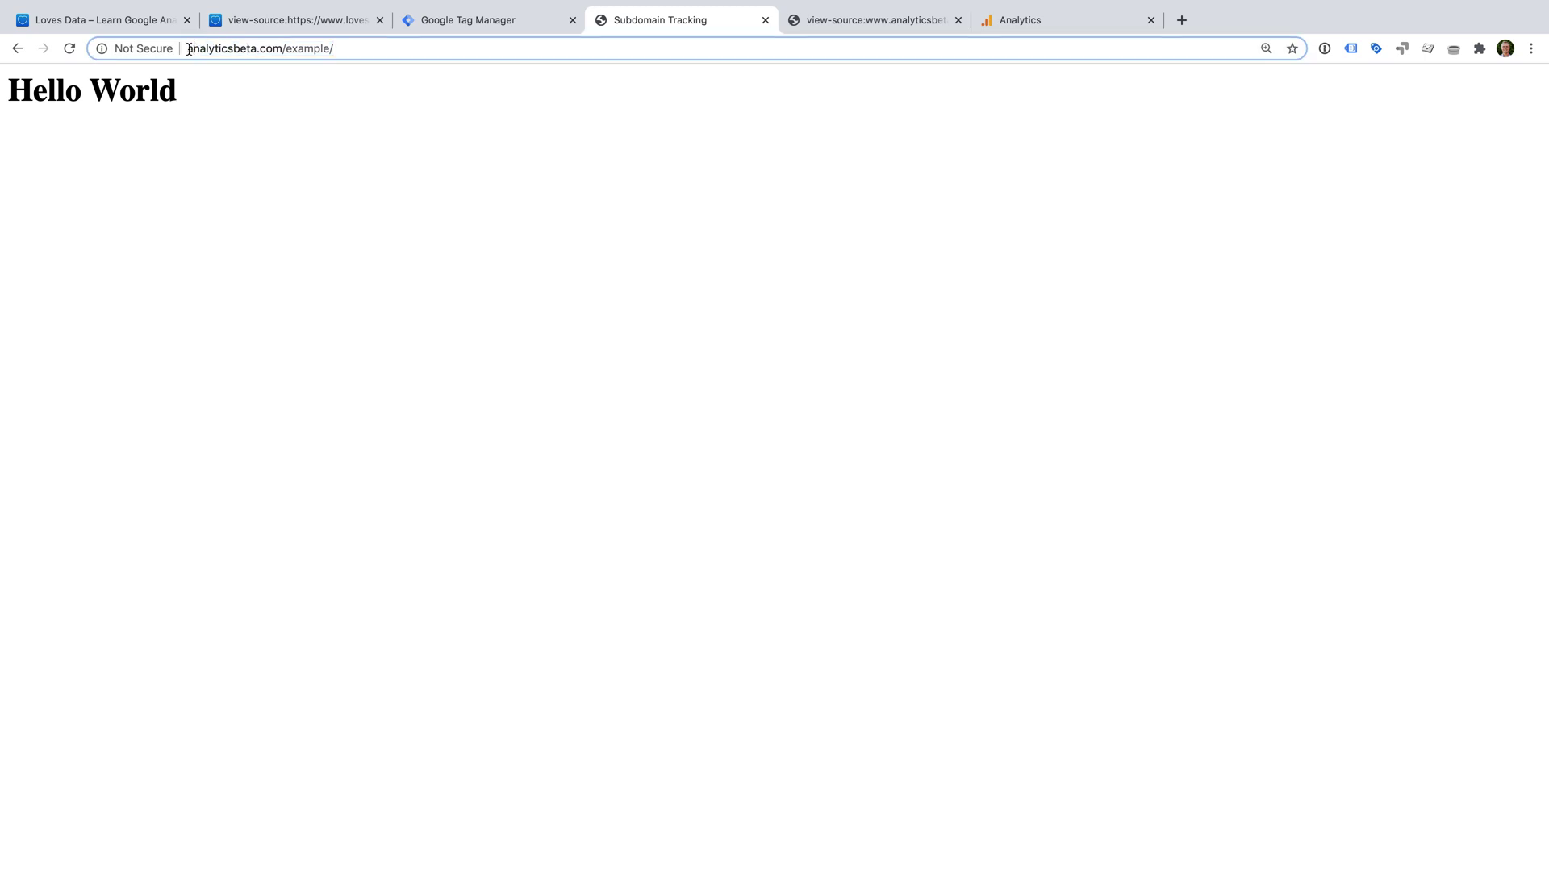
{"action": "type", "text": "example-on"}
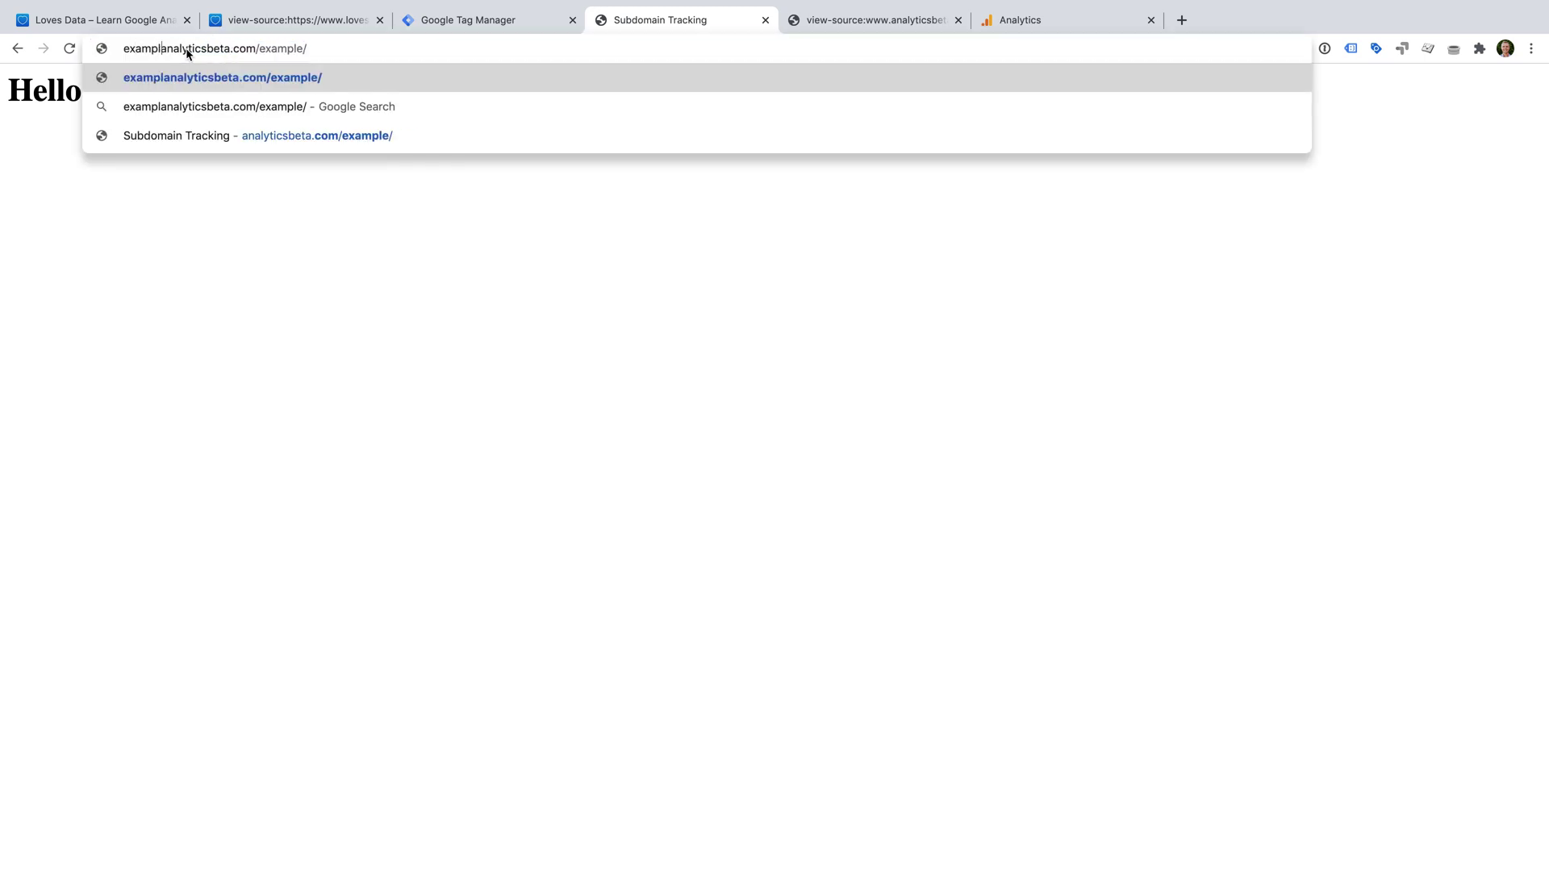
{"action": "type", "text": "e."}
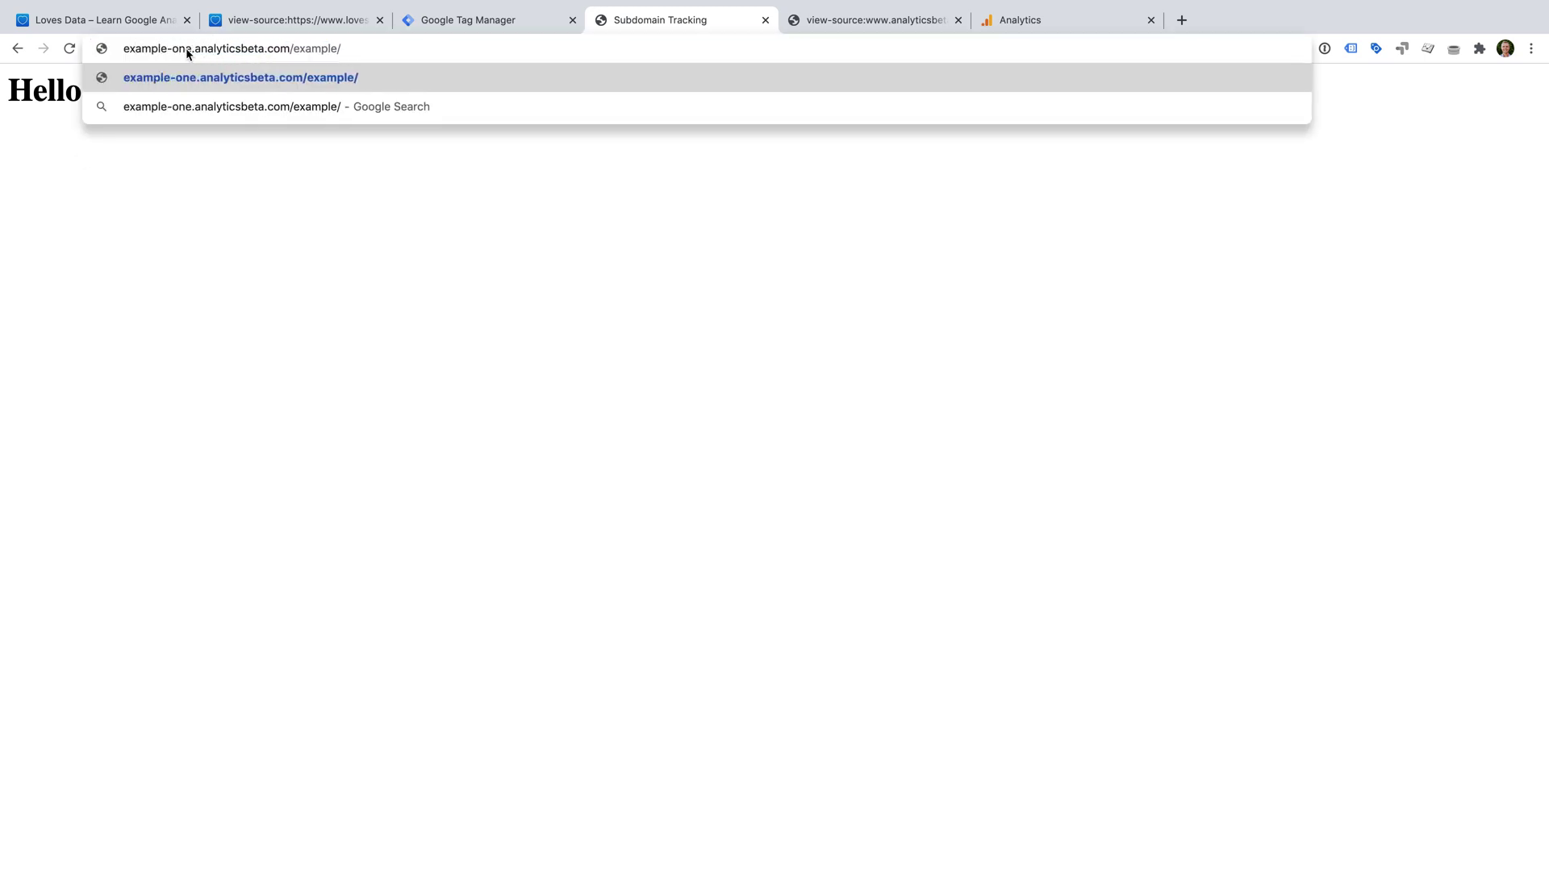
{"action": "left_click_drag", "start_coordinate": [289, 49], "coordinate": [417, 53]}
{"action": "key", "text": "BackSpace"}
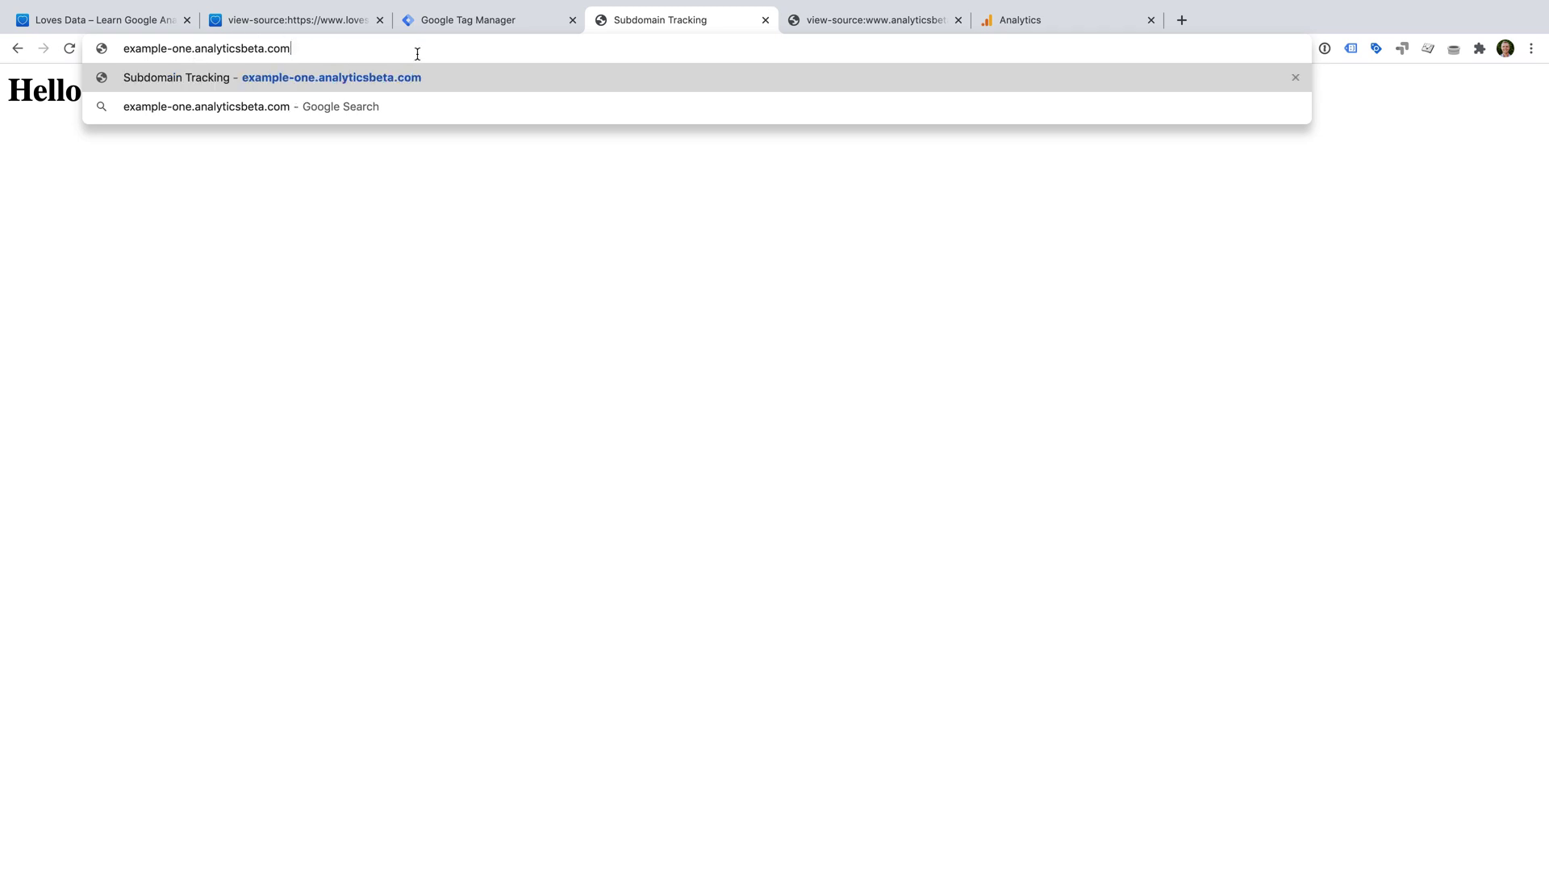
{"action": "key", "text": "Return"}
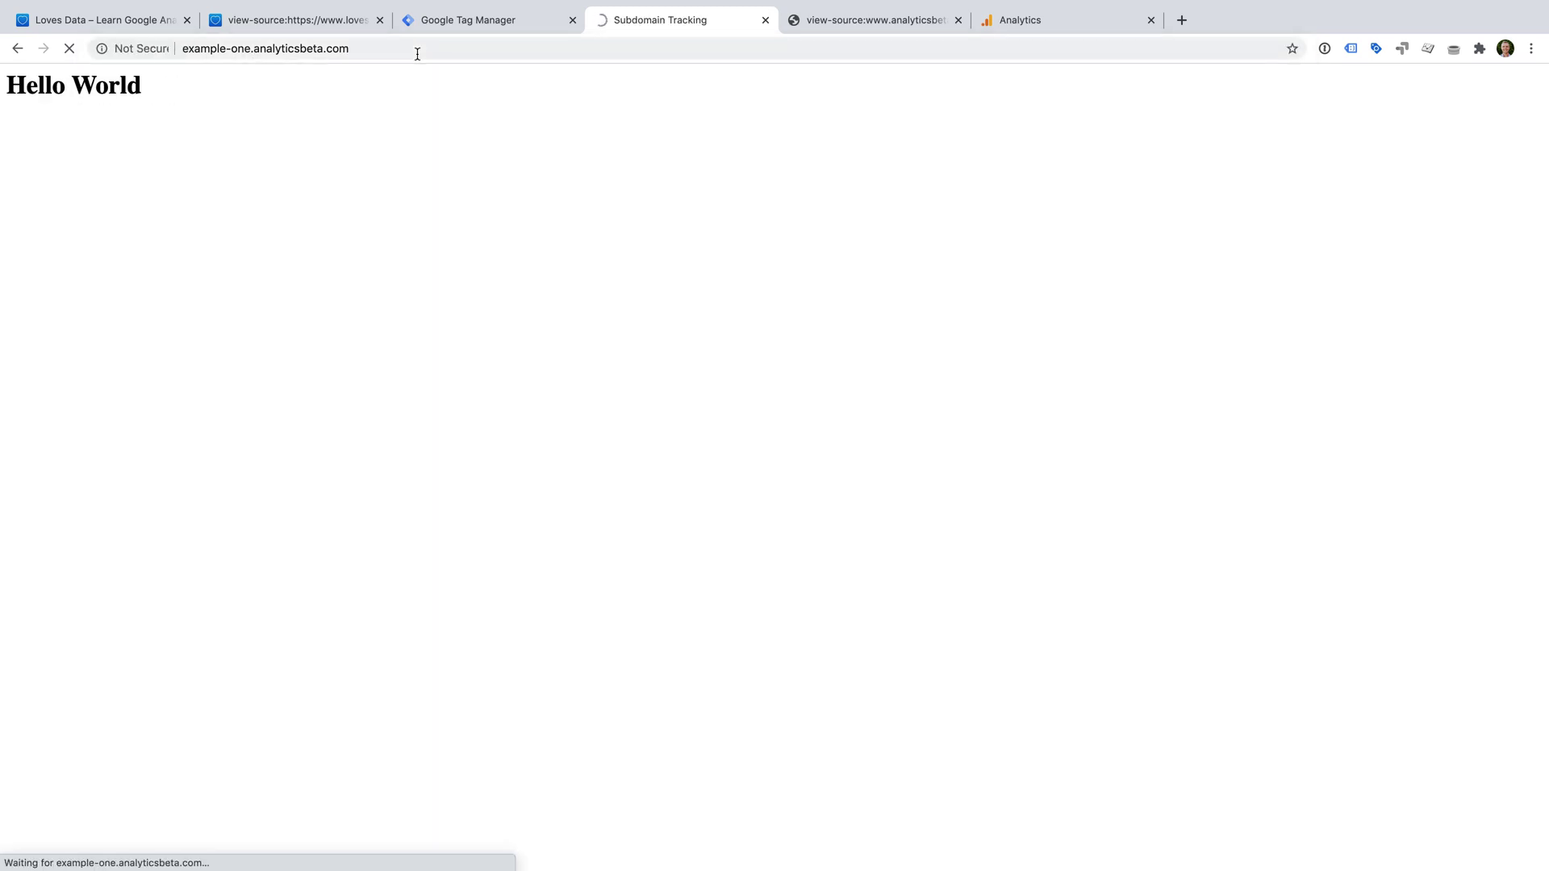
Display the cookies stored for example-one.analyticsbeta.com and select the _ga cookie.
{"action": "key", "text": "super+alt+i"}
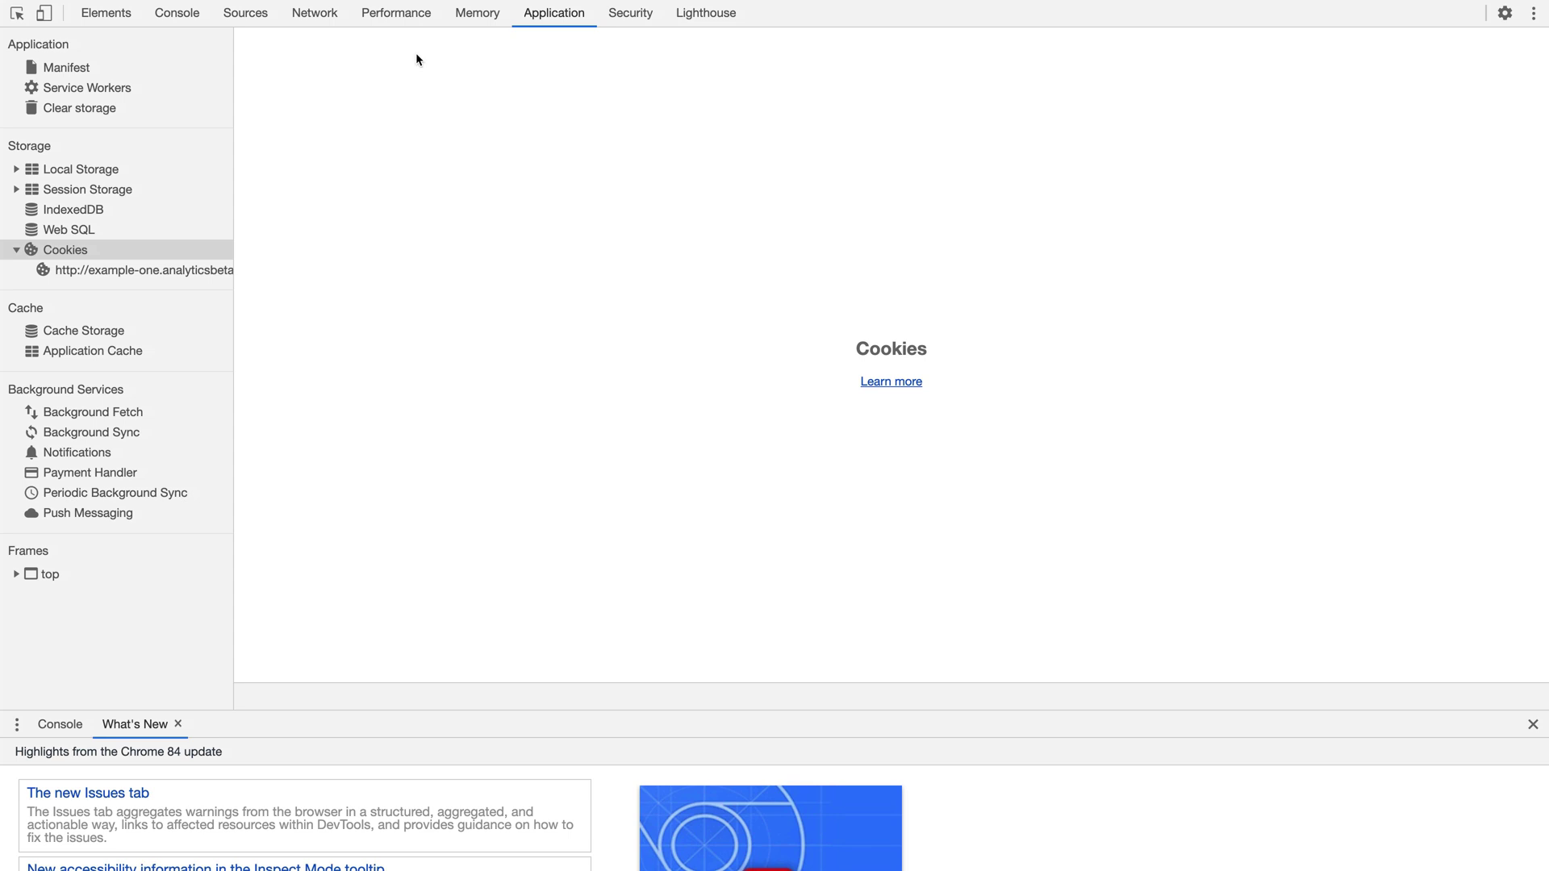
{"action": "left_click", "coordinate": [177, 270]}
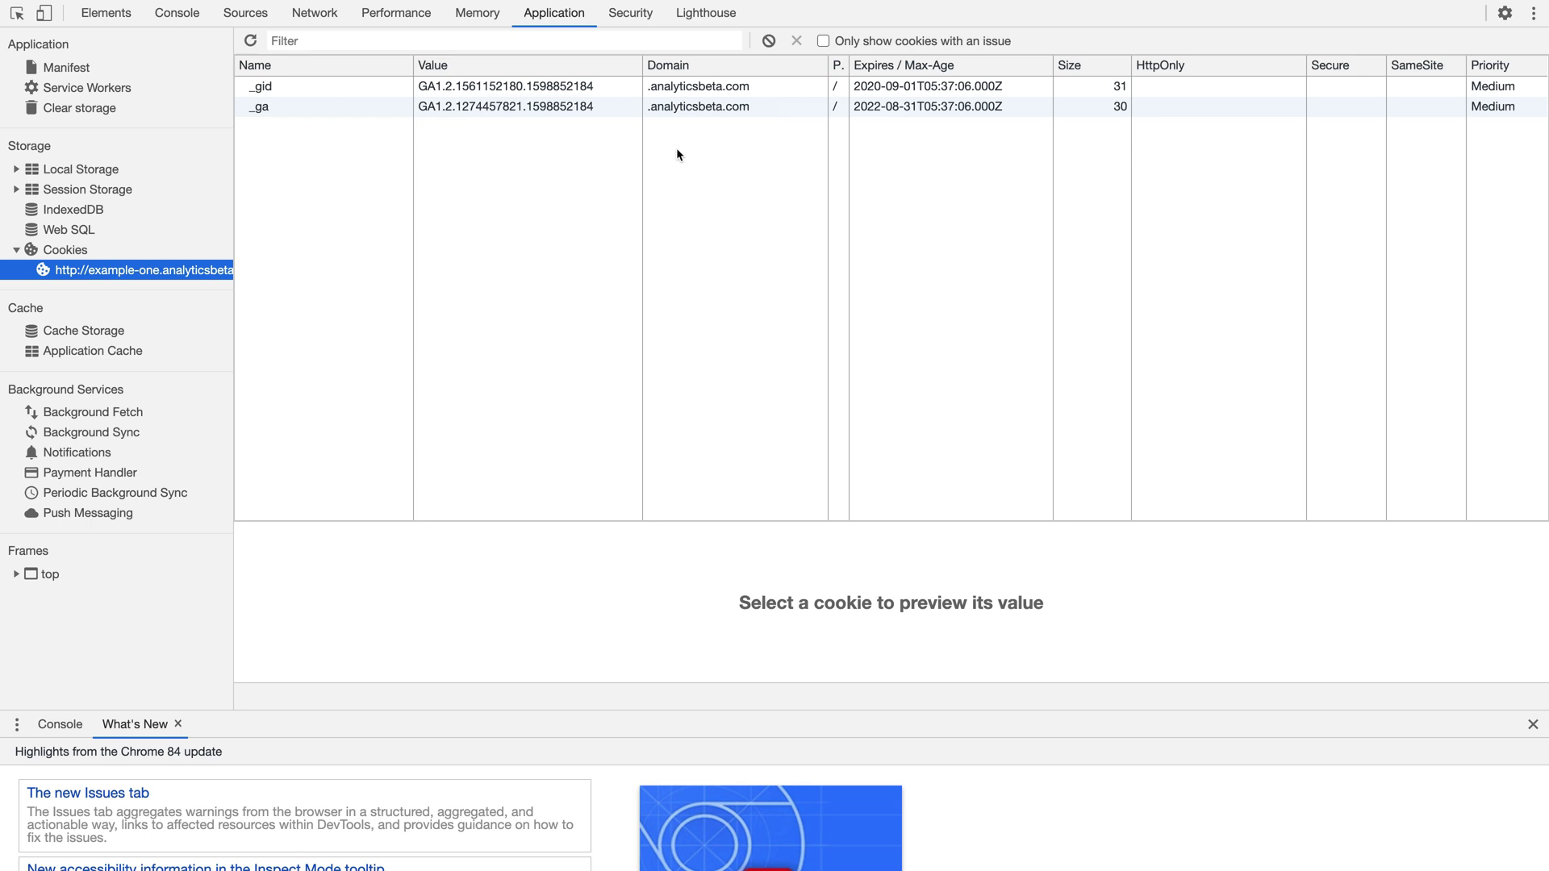
{"action": "left_click", "coordinate": [697, 108]}
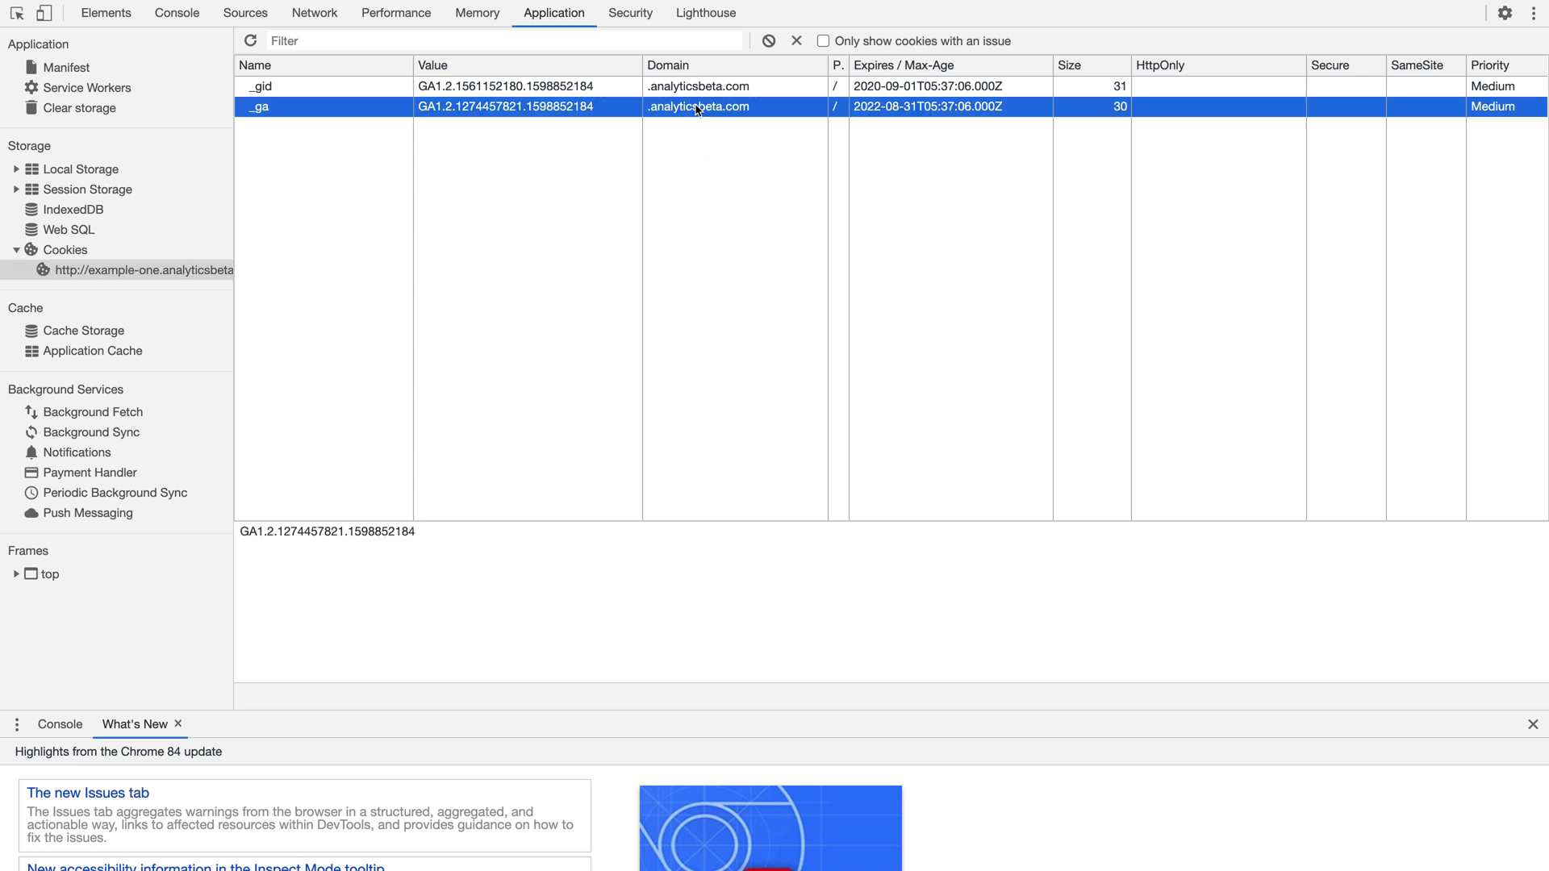
Delete the _ga and _gid cookies stored for example-one.analyticsbeta.com.
{"action": "key", "text": "Delete"}
{"action": "key", "text": "Delete"}
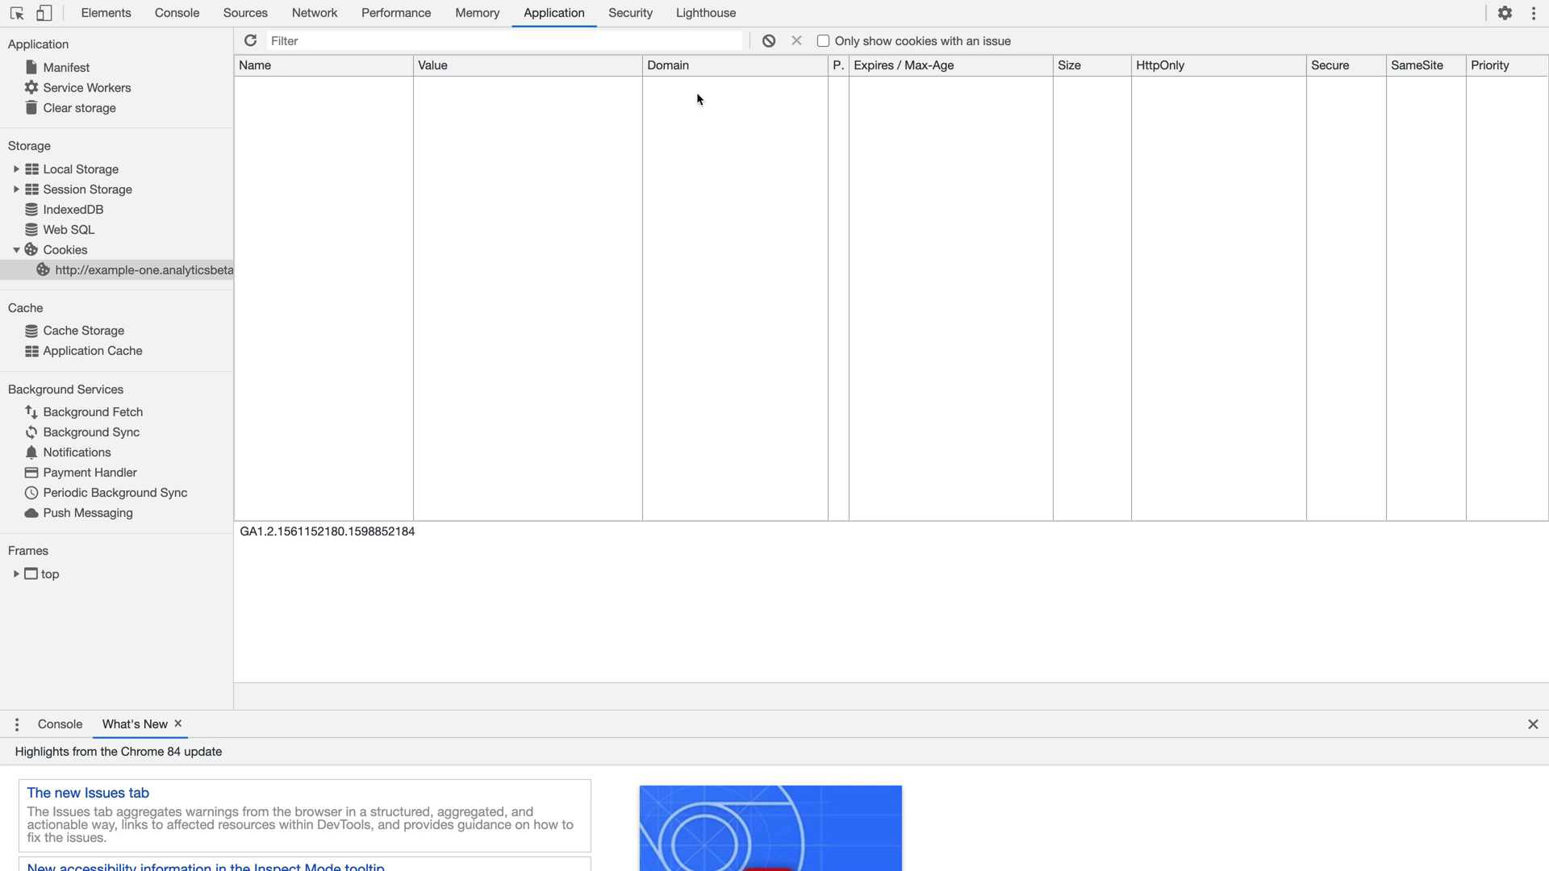
Switch to Google Tag Manager and set the Google Analytics settings variable's Cookie Domain to {{Page Hostname}}.
{"action": "key", "text": "ctrl+Left"}
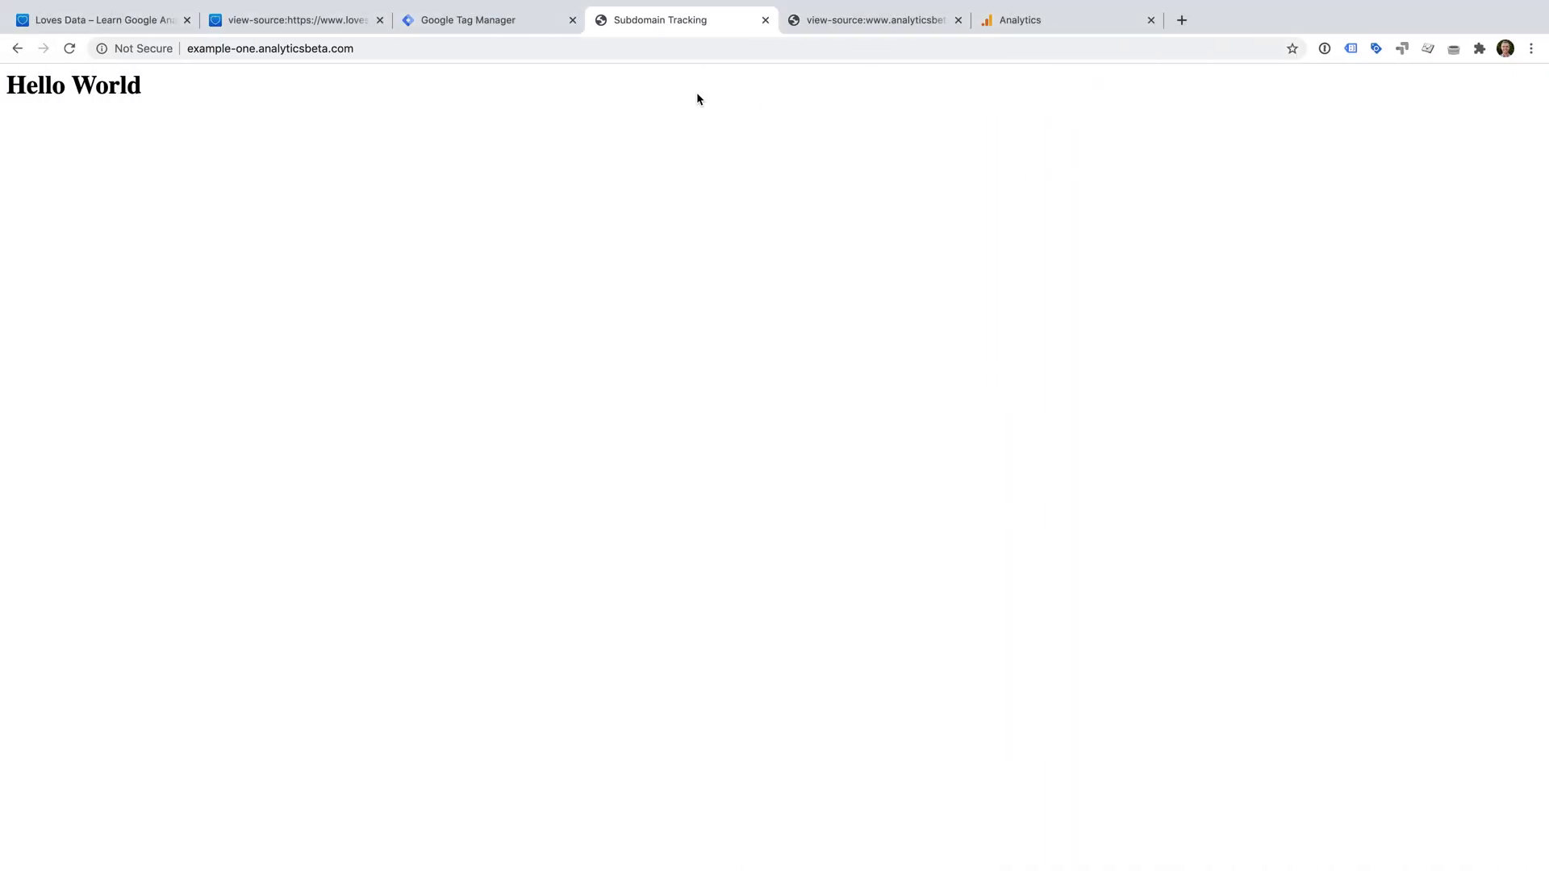
{"action": "left_click", "coordinate": [480, 24]}
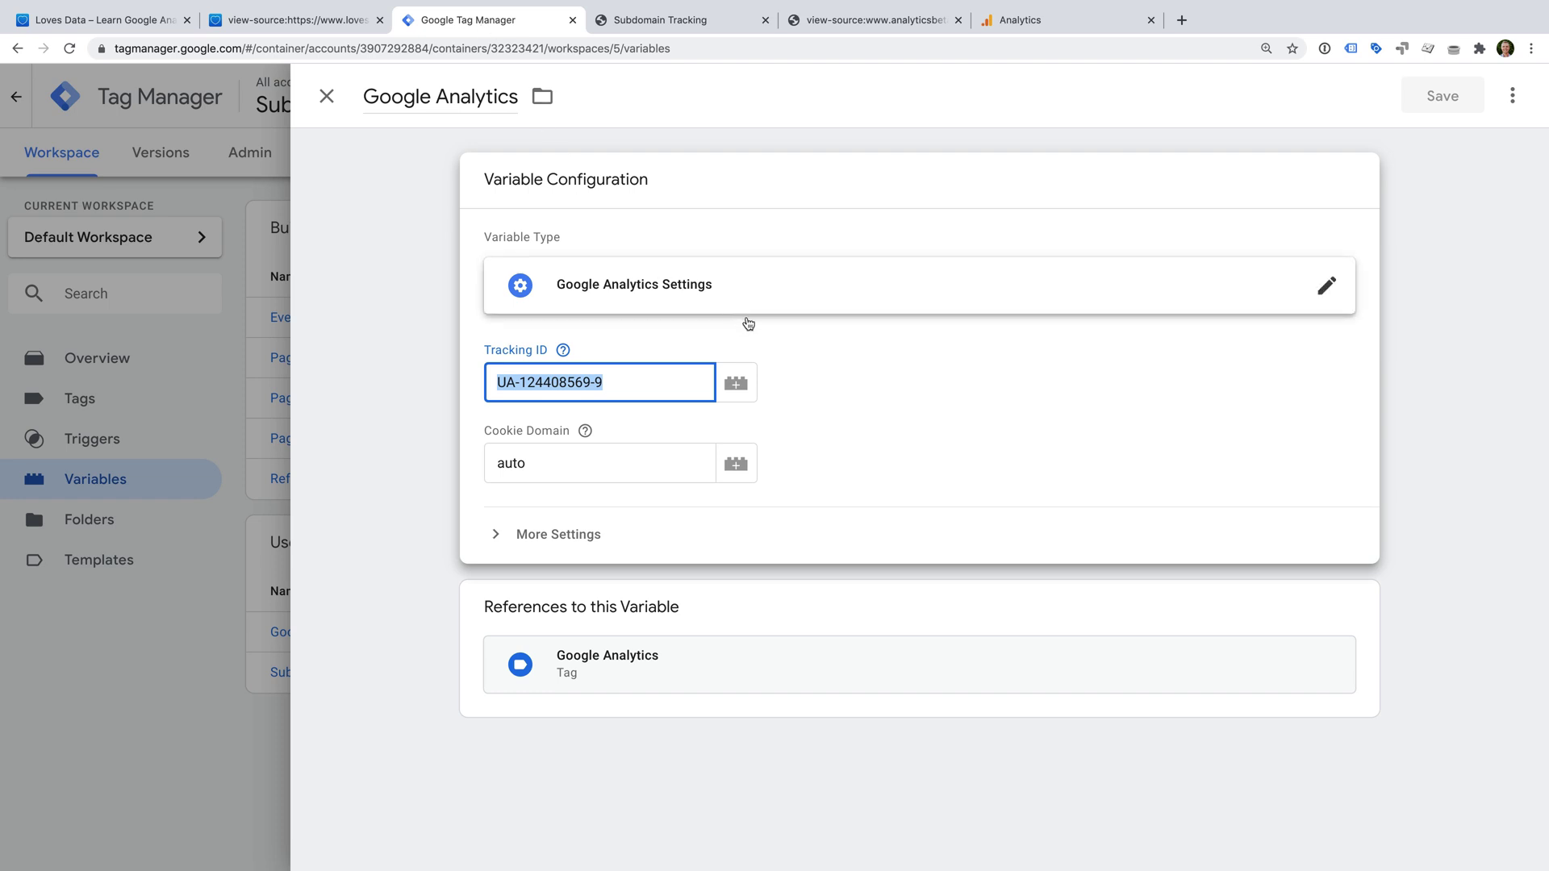
{"action": "left_click", "coordinate": [538, 459]}
{"action": "double_click", "coordinate": [511, 463]}
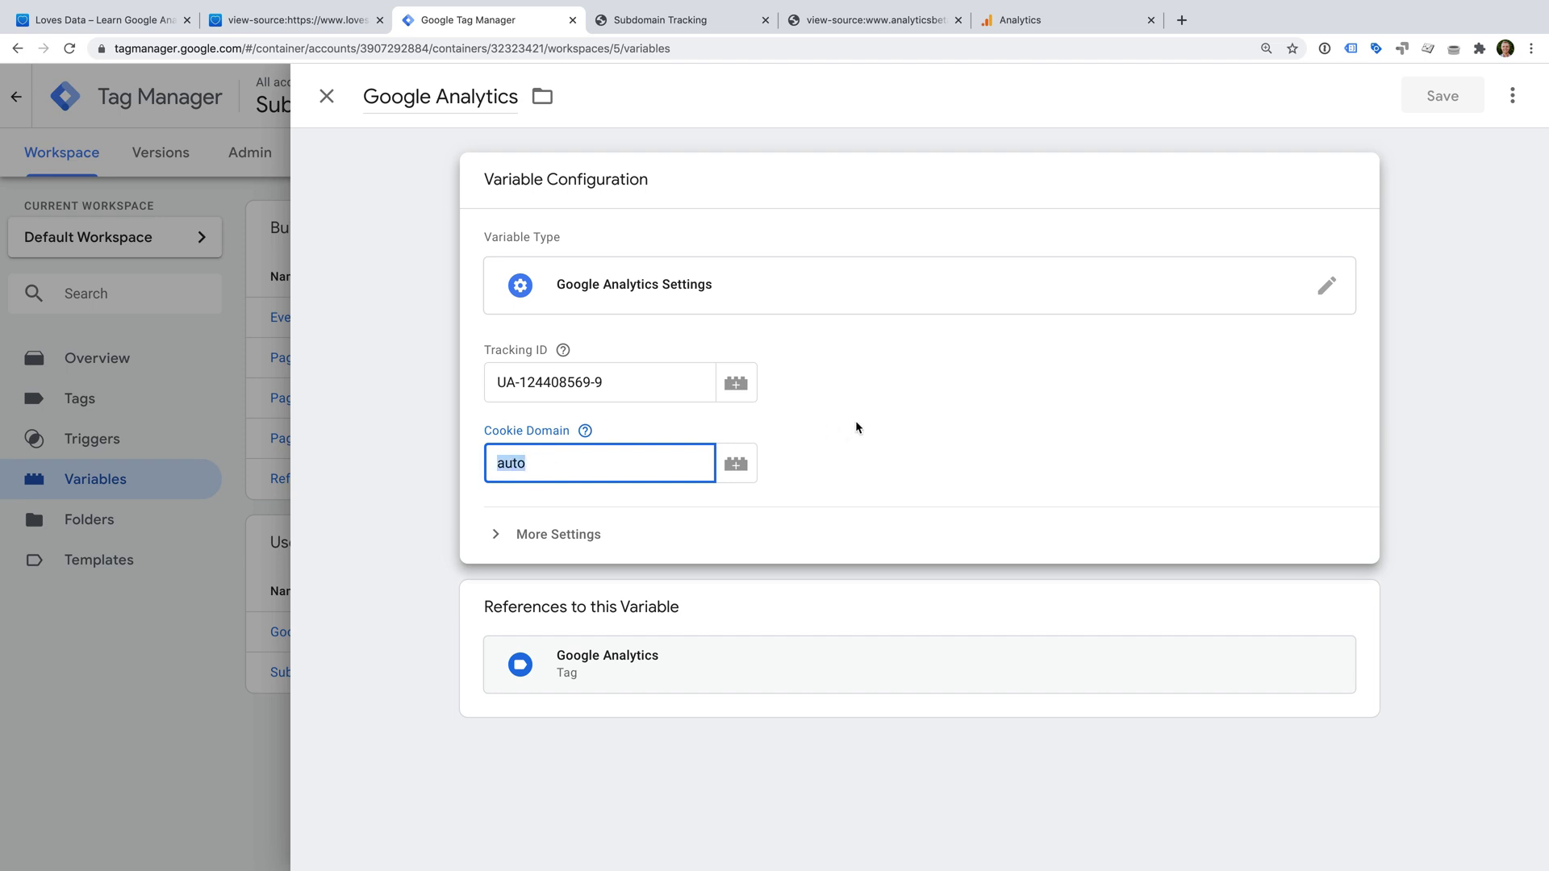
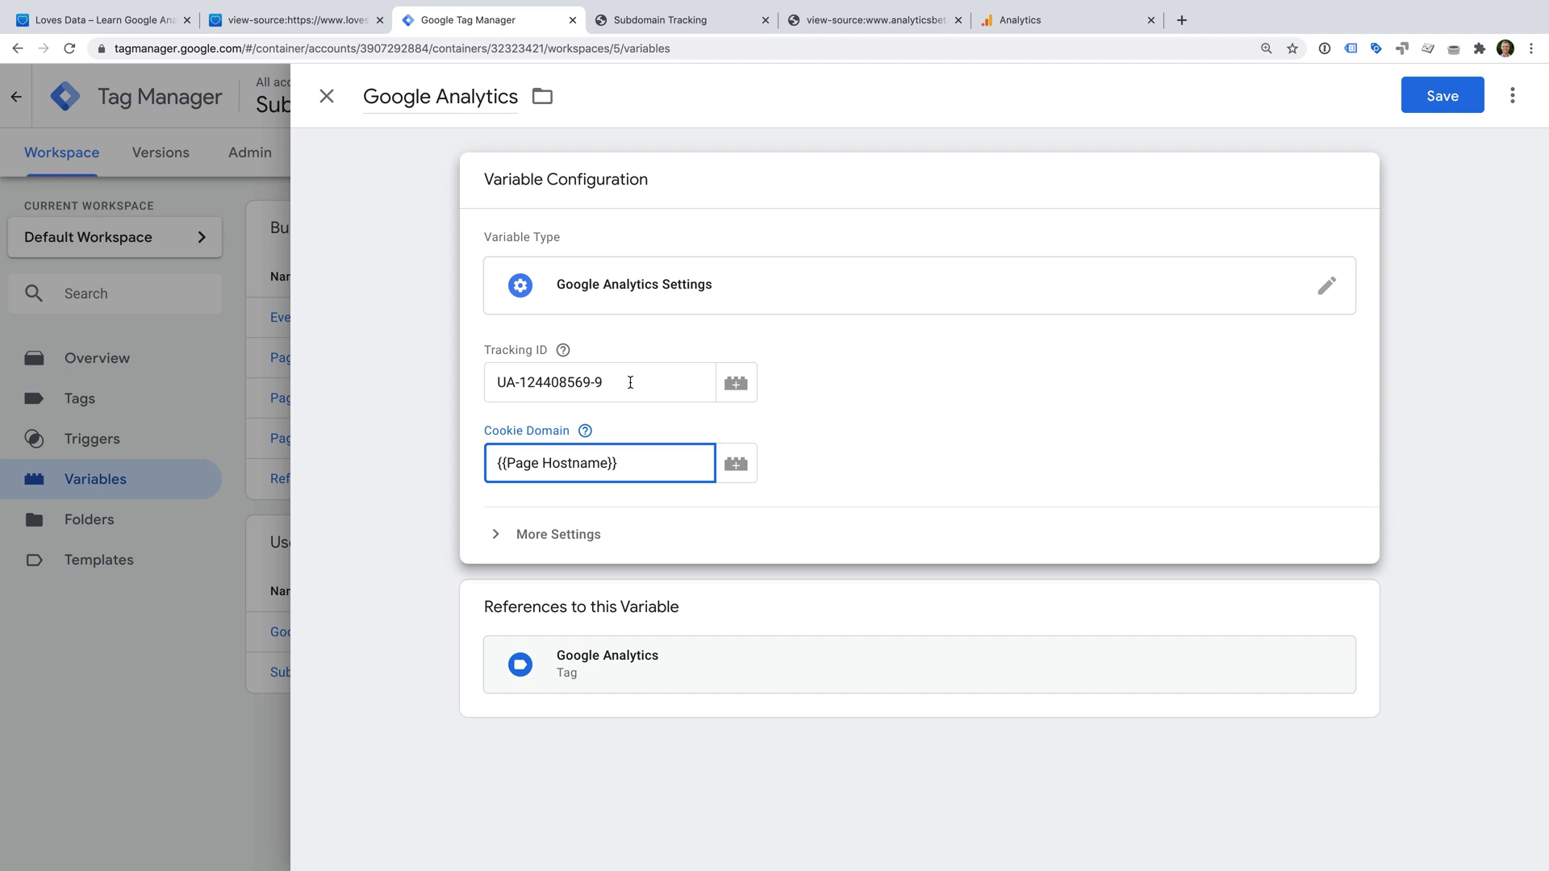
Clear the Google Analytics settings variable's Tracking ID and bring up the variables available for that field.
{"action": "left_click_drag", "start_coordinate": [631, 382], "coordinate": [494, 383]}
{"action": "key", "text": "BackSpace"}
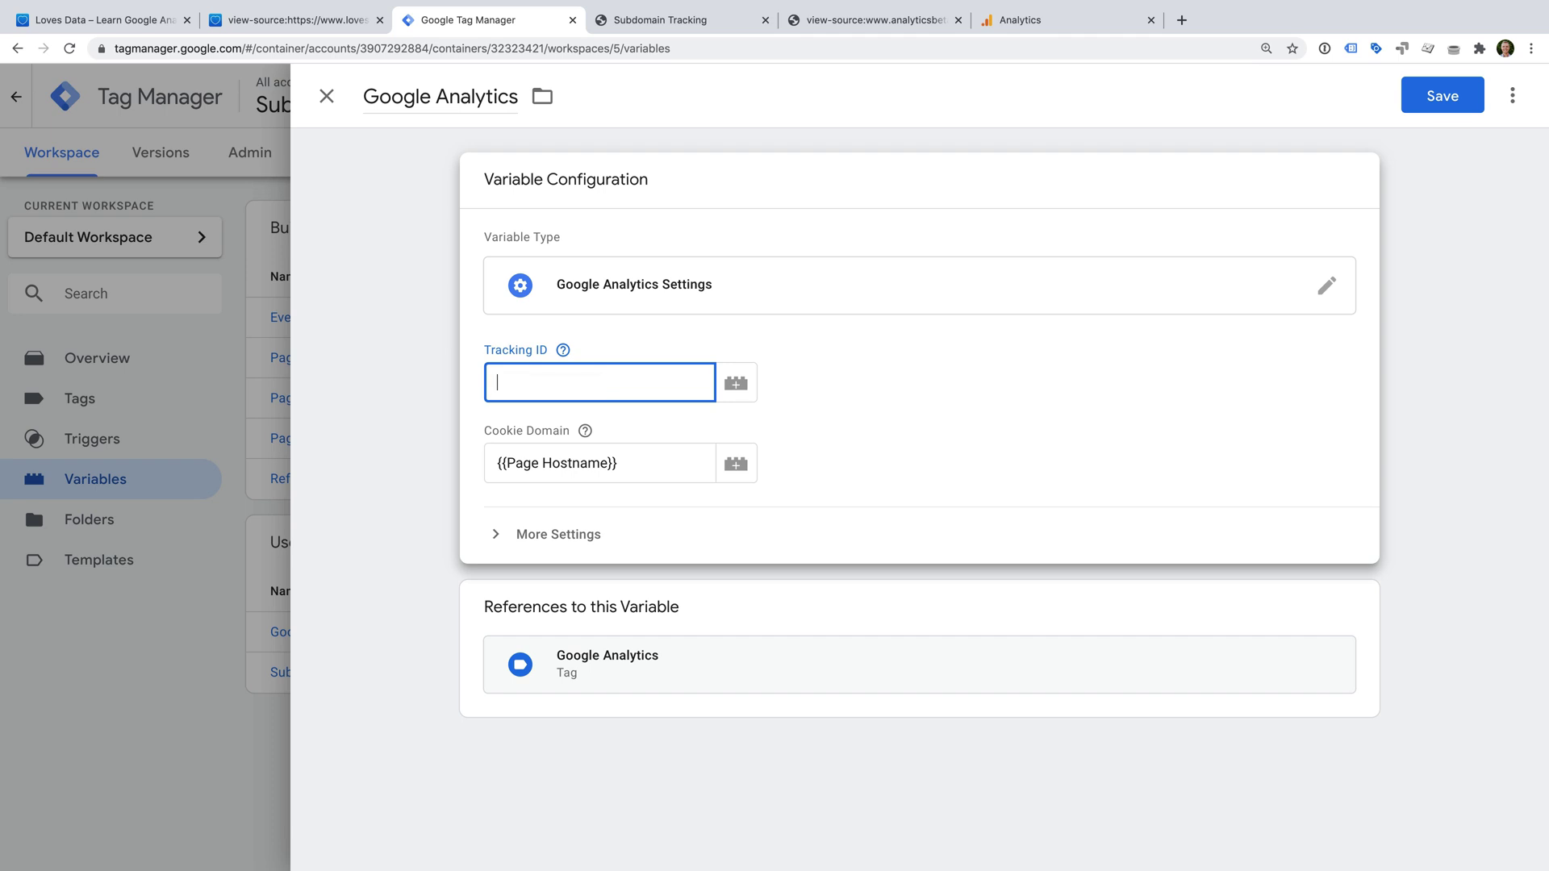
{"action": "left_click", "coordinate": [736, 384]}
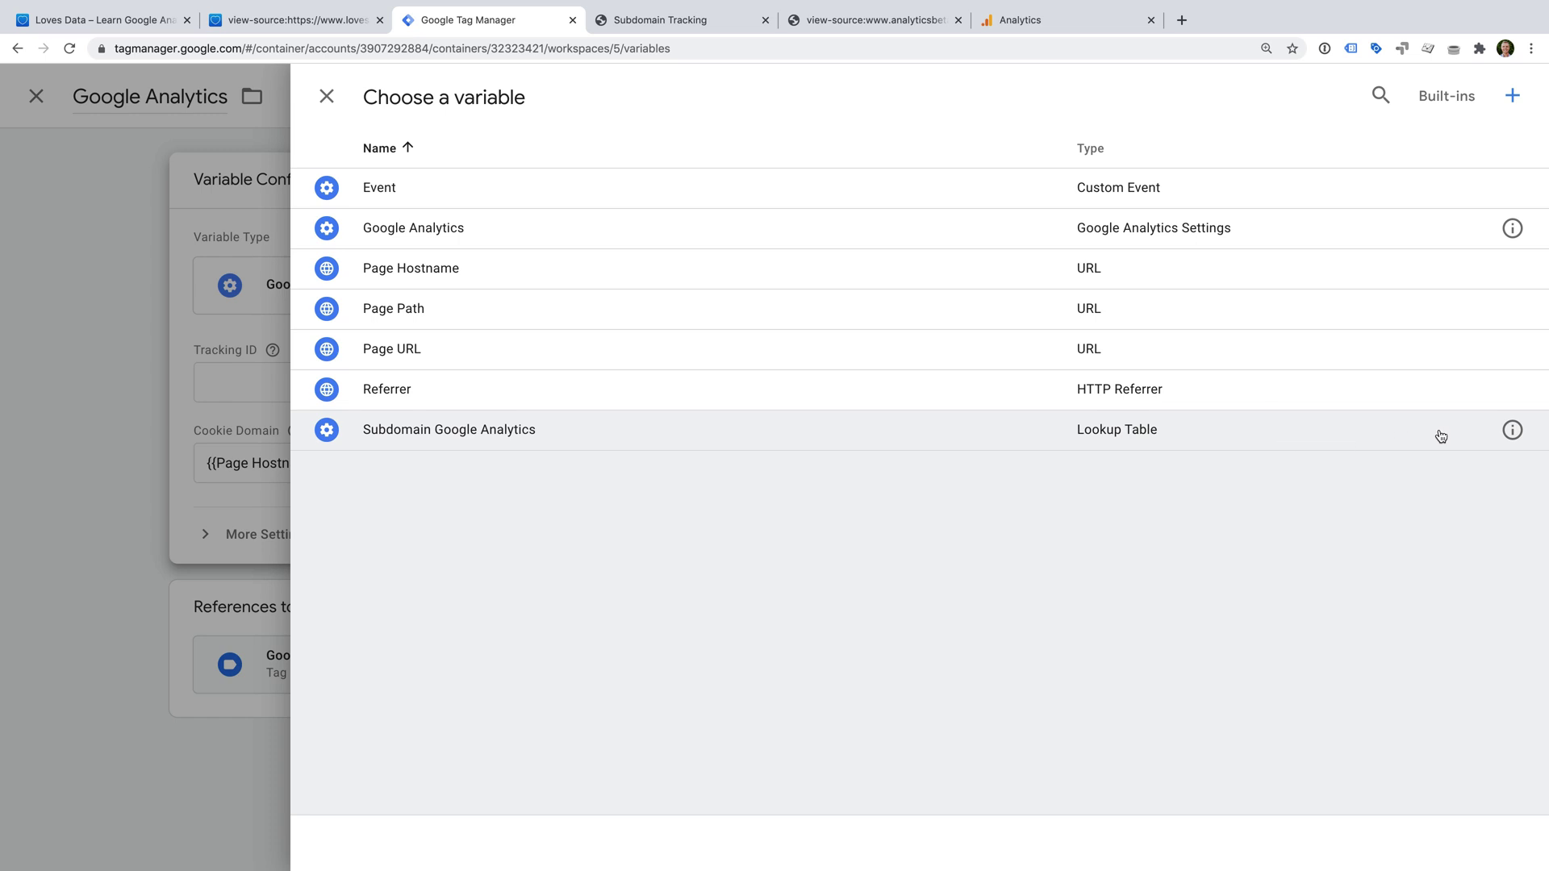
Examine the Subdomain Google Analytics lookup table's hostname rows, their output tracking IDs and the default value, then return to the variable list.
{"action": "left_click", "coordinate": [1513, 431]}
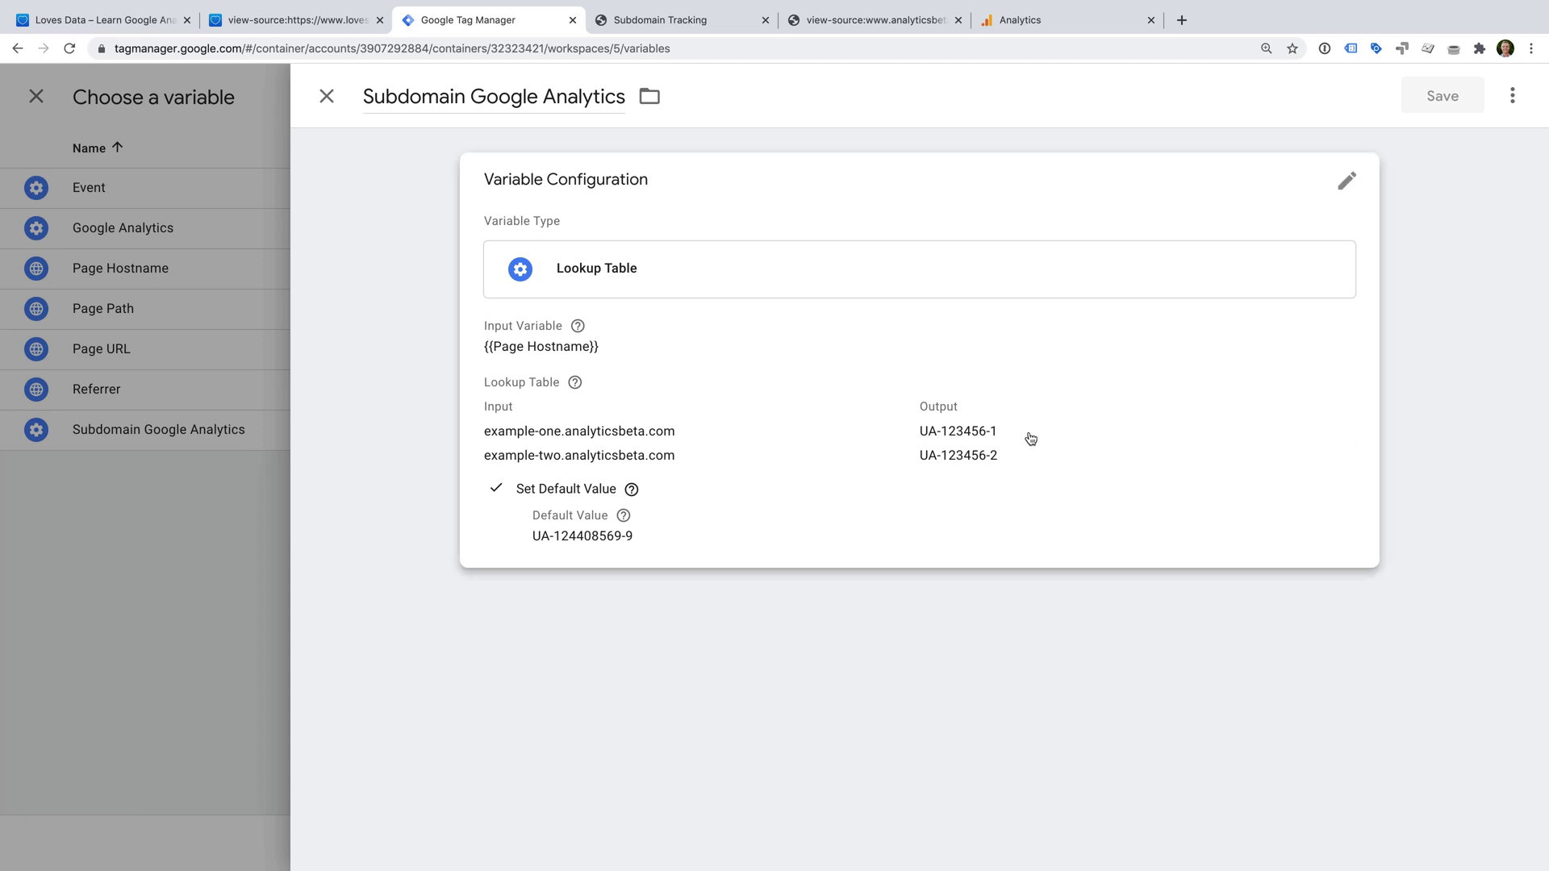
{"action": "left_click", "coordinate": [869, 434]}
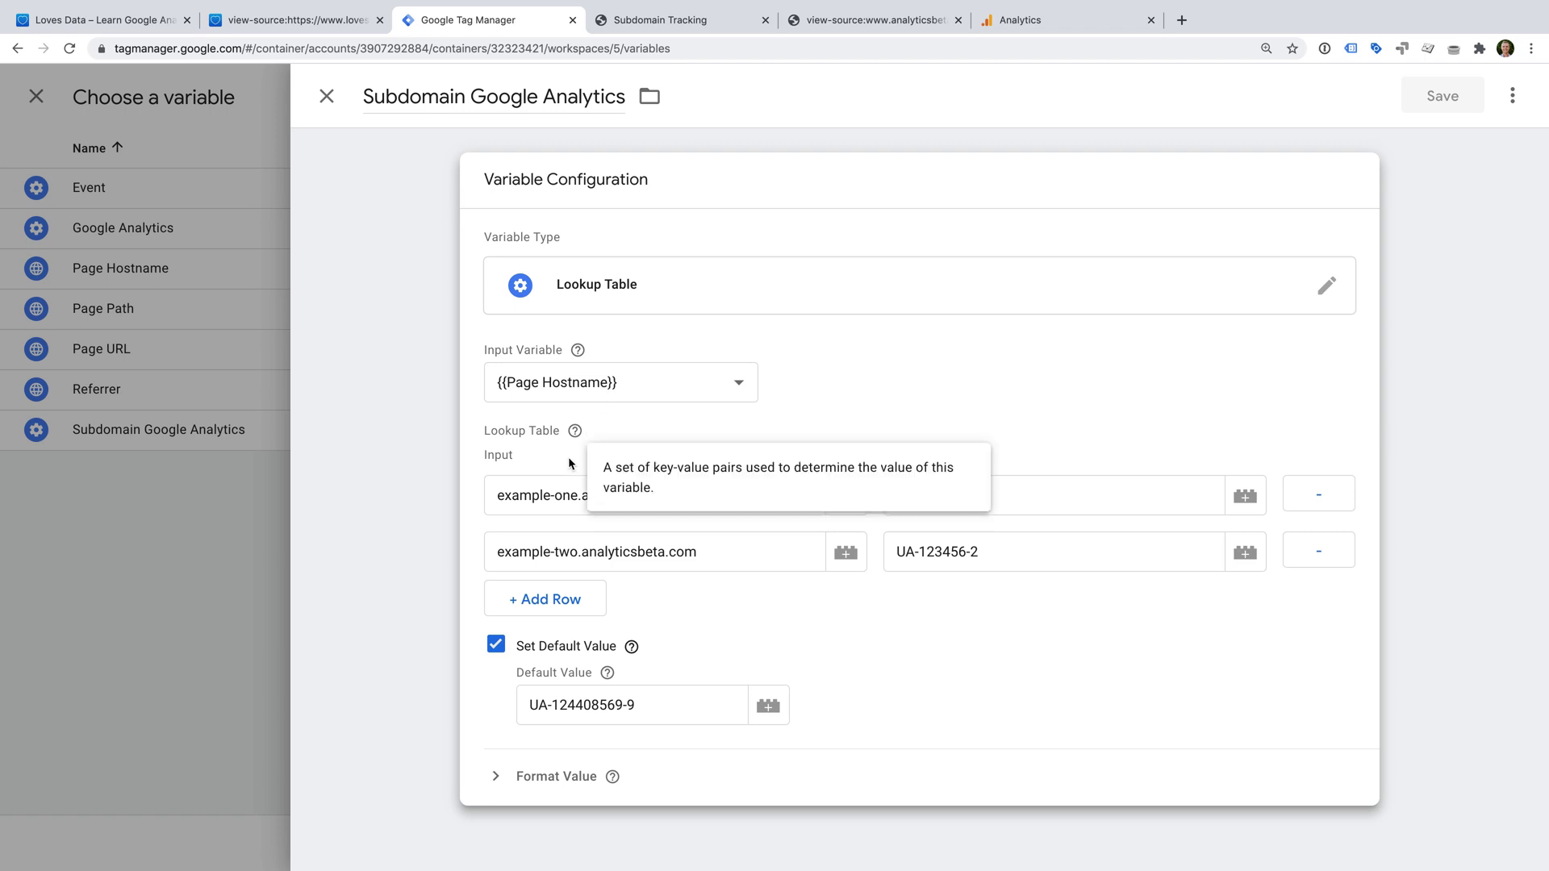
{"action": "left_click", "coordinate": [498, 495]}
{"action": "left_click", "coordinate": [1060, 445]}
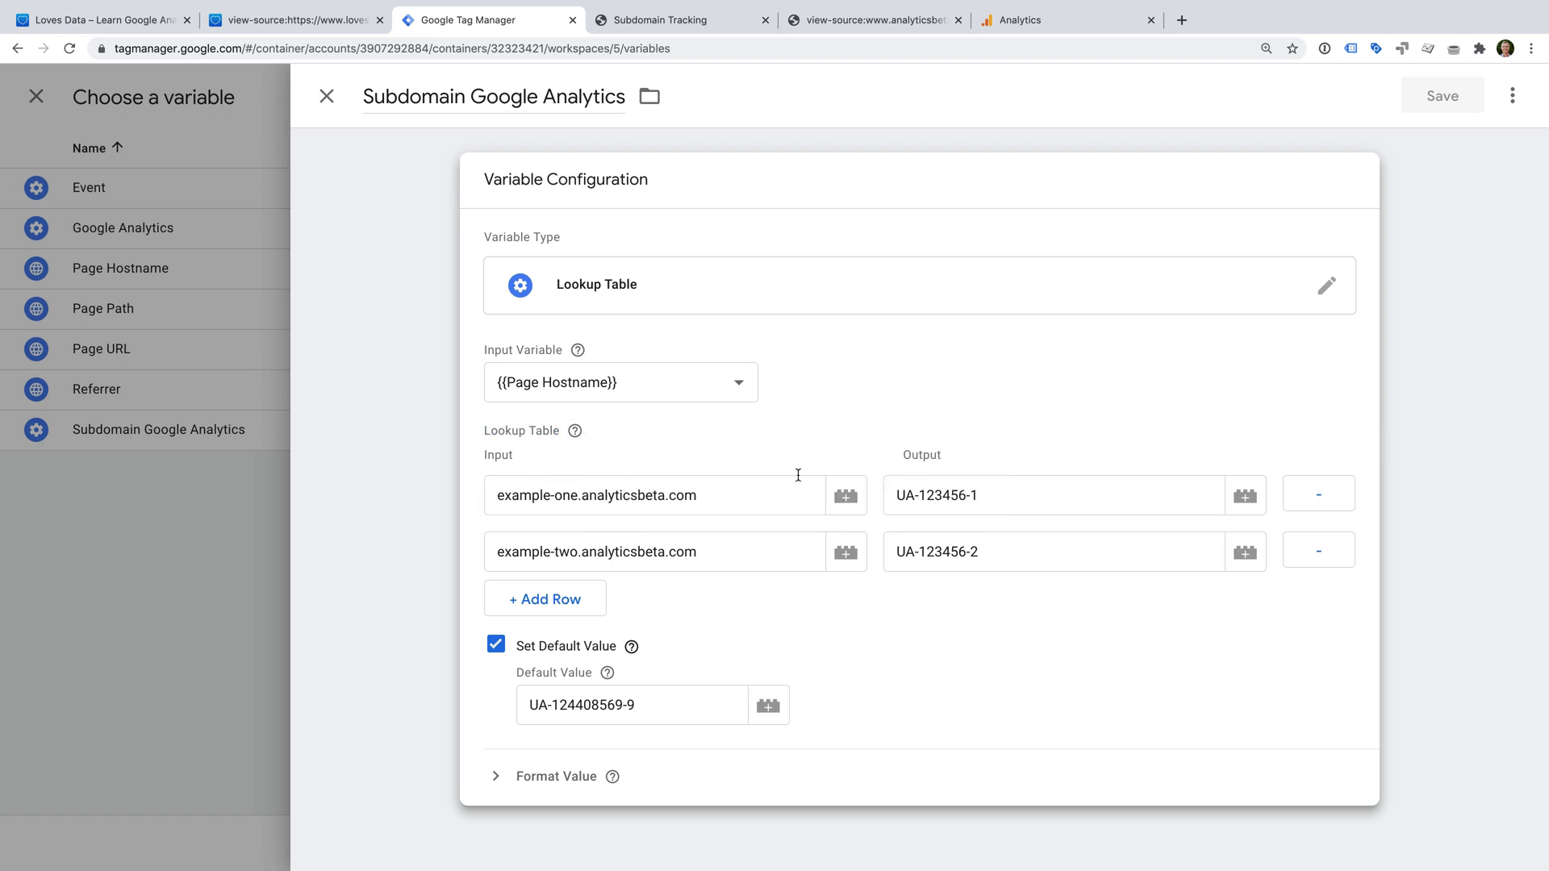
{"action": "left_click_drag", "start_coordinate": [896, 495], "coordinate": [1000, 495]}
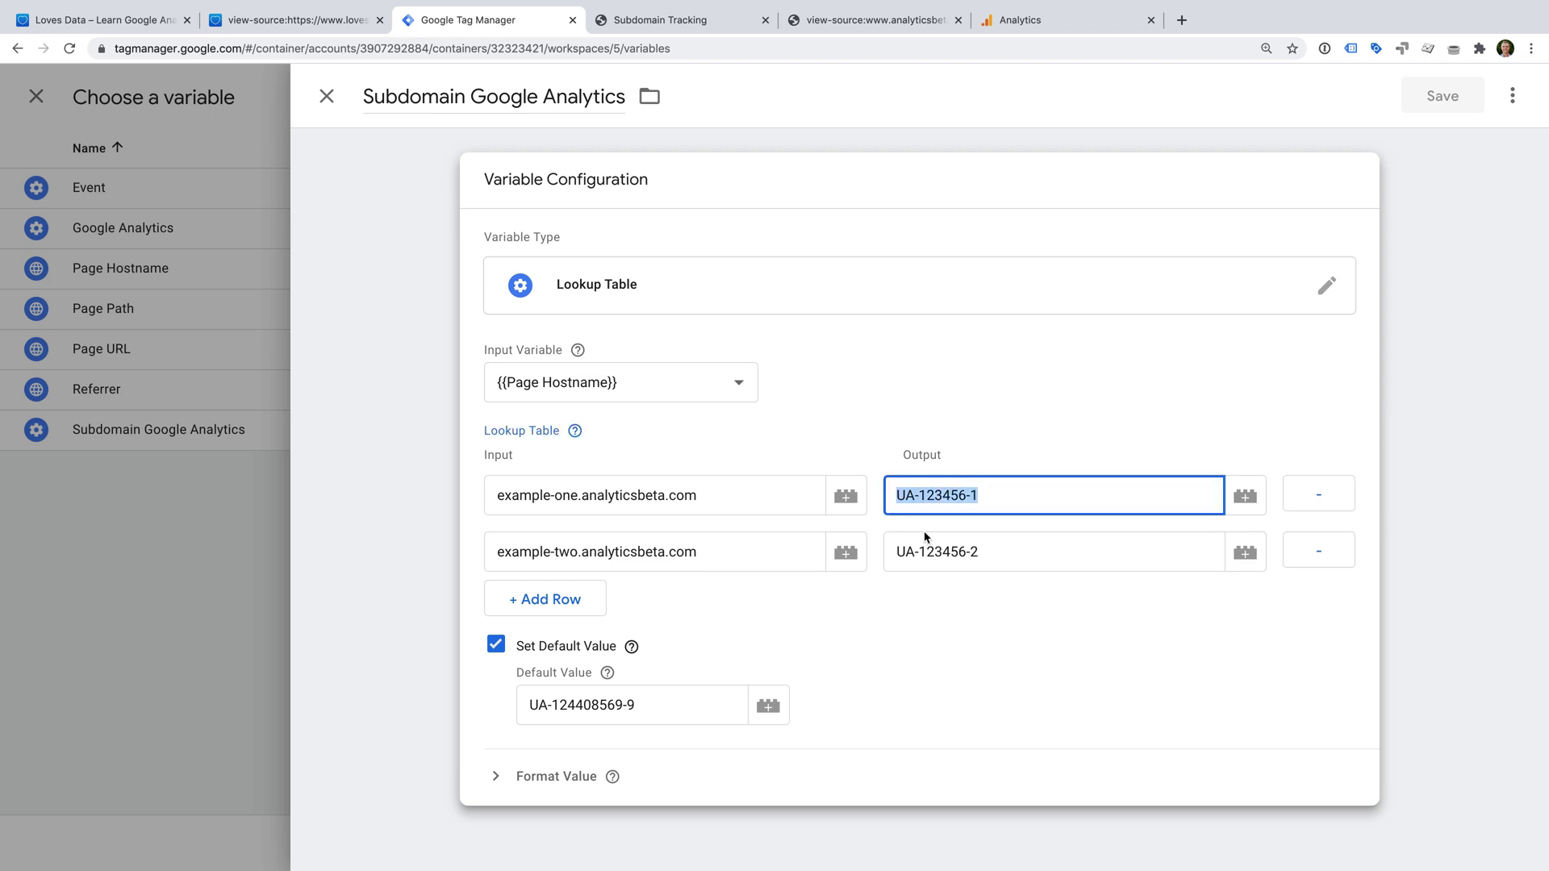
{"action": "left_click_drag", "start_coordinate": [897, 551], "coordinate": [1017, 553]}
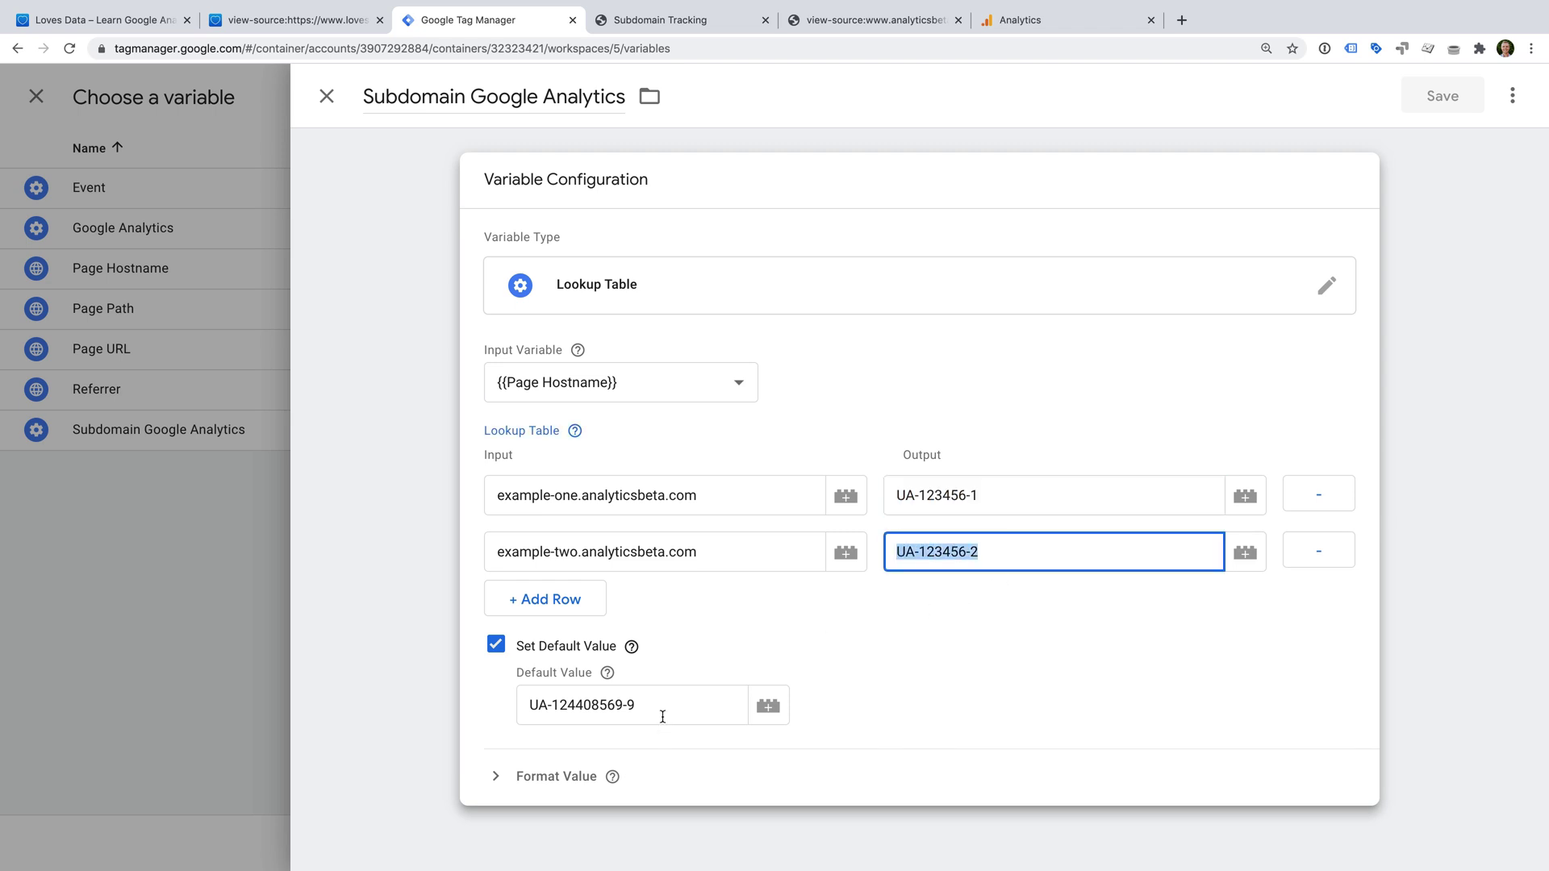
{"action": "left_click_drag", "start_coordinate": [660, 706], "coordinate": [520, 702]}
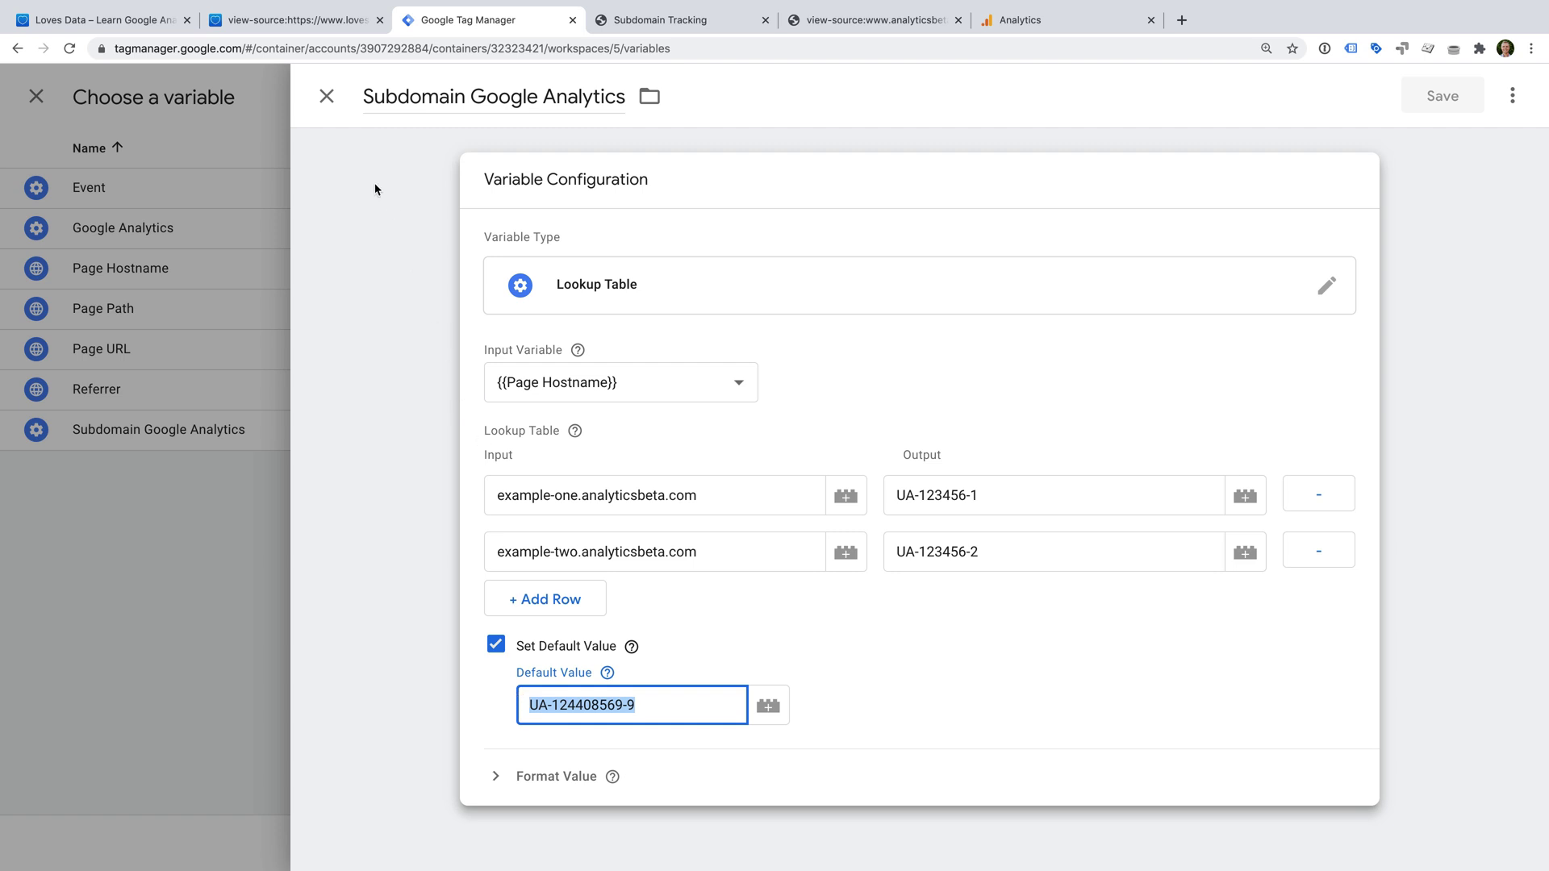
{"action": "left_click", "coordinate": [327, 98]}
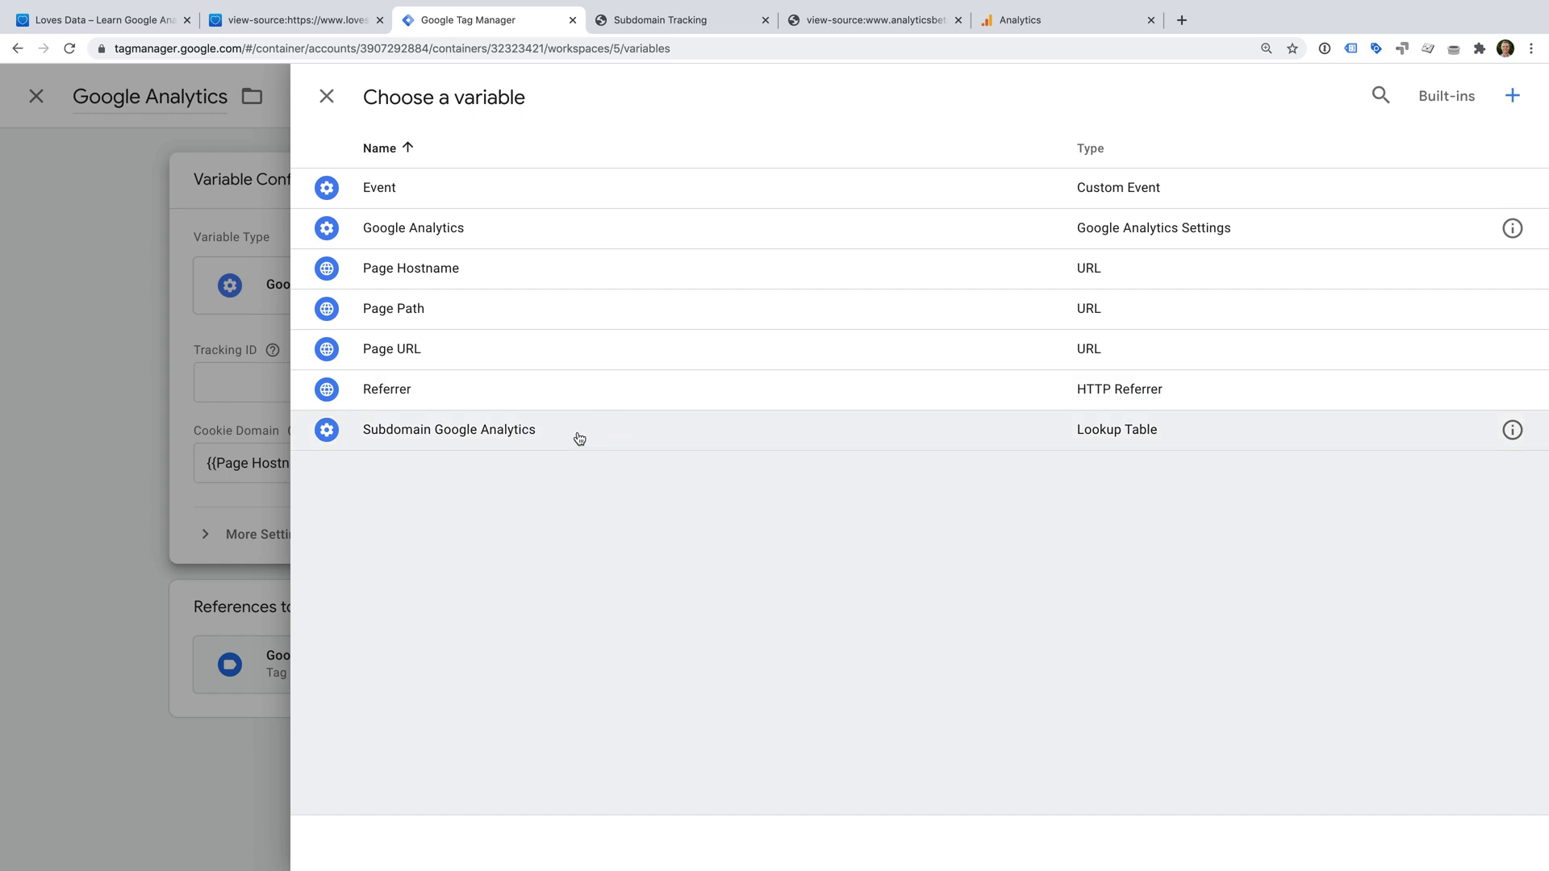
Use {{Subdomain Google Analytics}} as the Tracking ID and save the Google Analytics settings variable.
{"action": "left_click", "coordinate": [407, 440]}
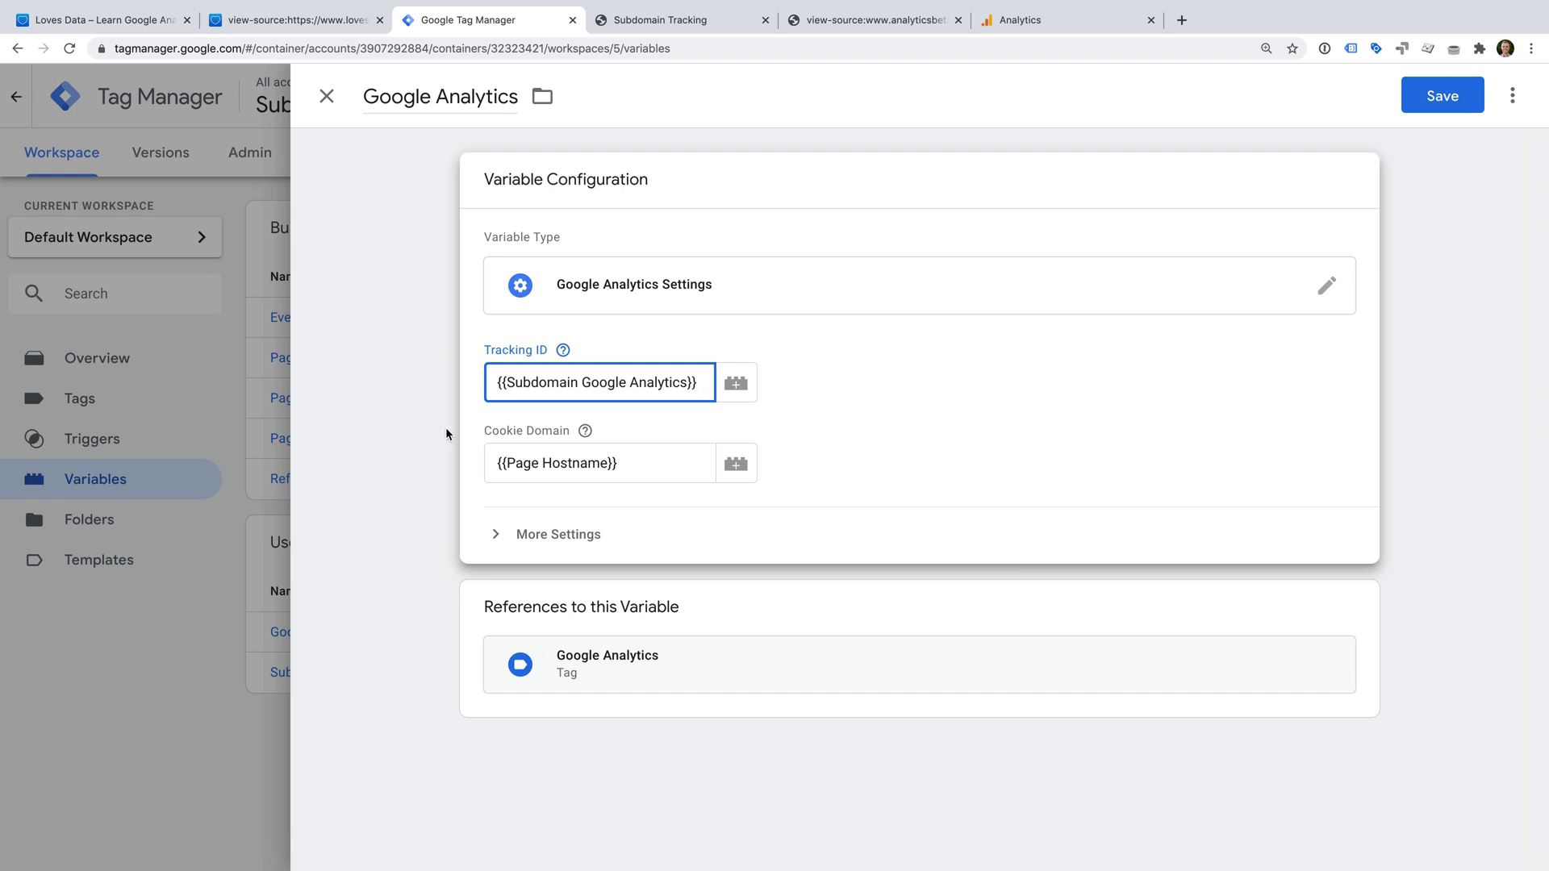
{"action": "left_click", "coordinate": [1432, 98]}
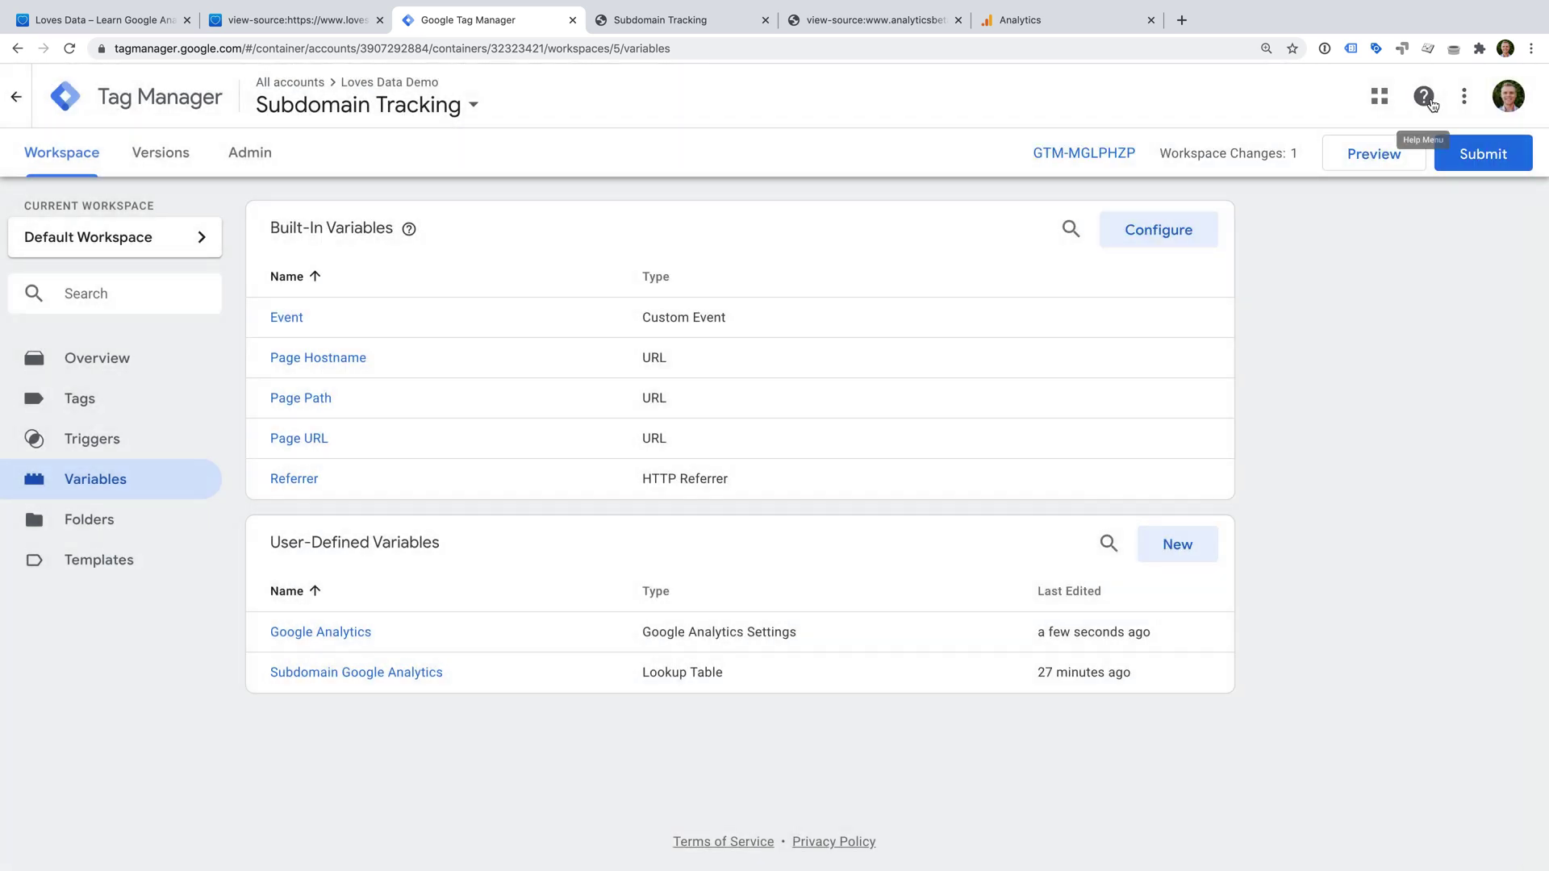
Publish the workspace changes to the Live environment as a version named "Adjusted Subdomain Tracking".
{"action": "left_click", "coordinate": [1484, 155]}
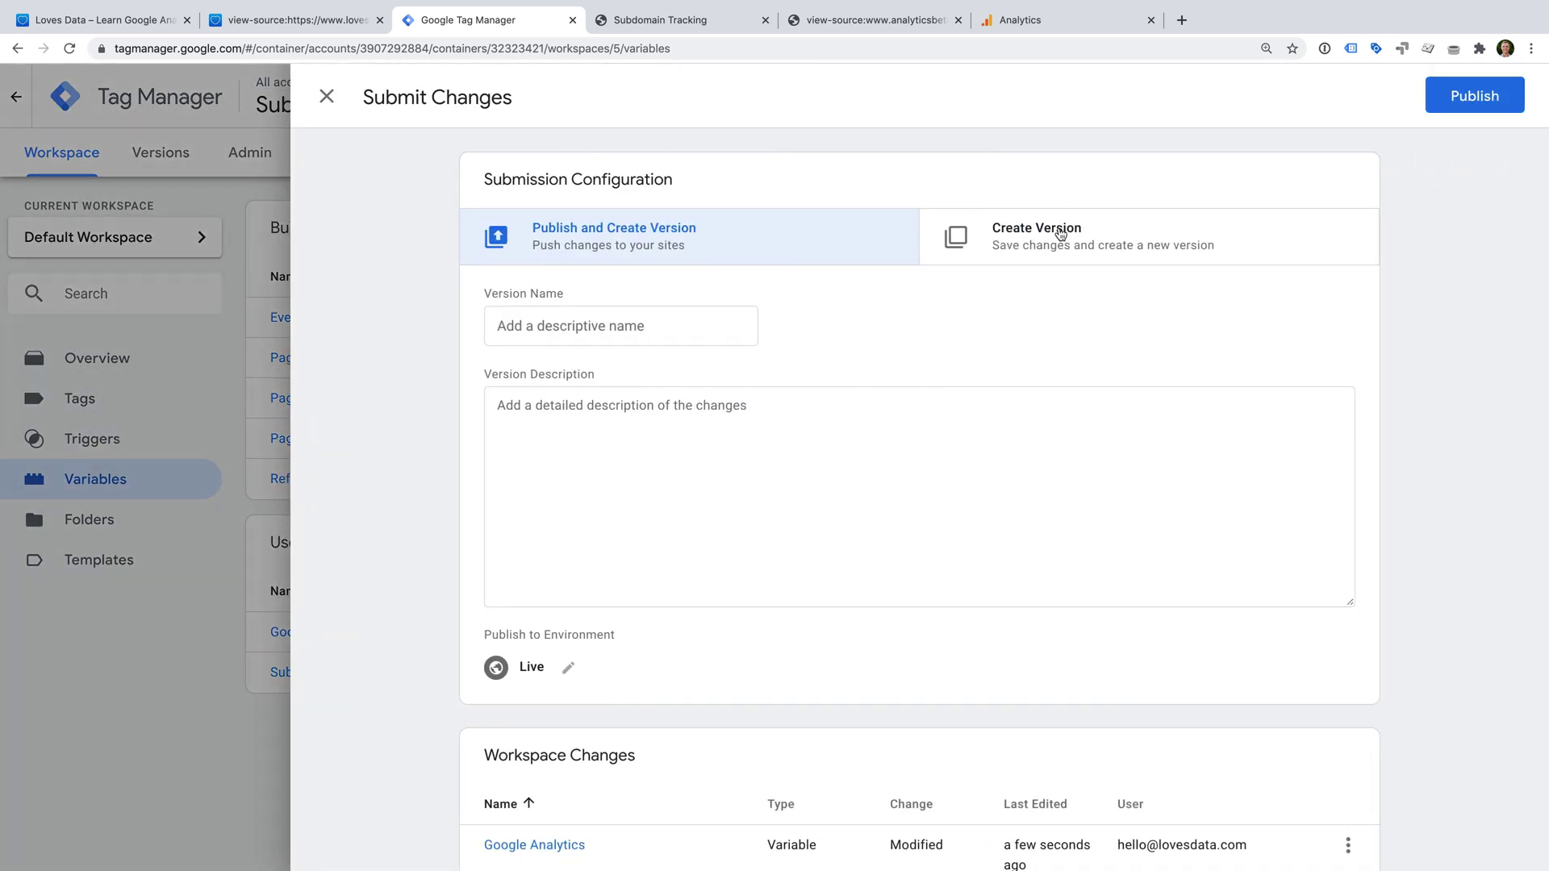
{"action": "left_click", "coordinate": [648, 325]}
{"action": "type", "text": "Adjusted Subdomain"}
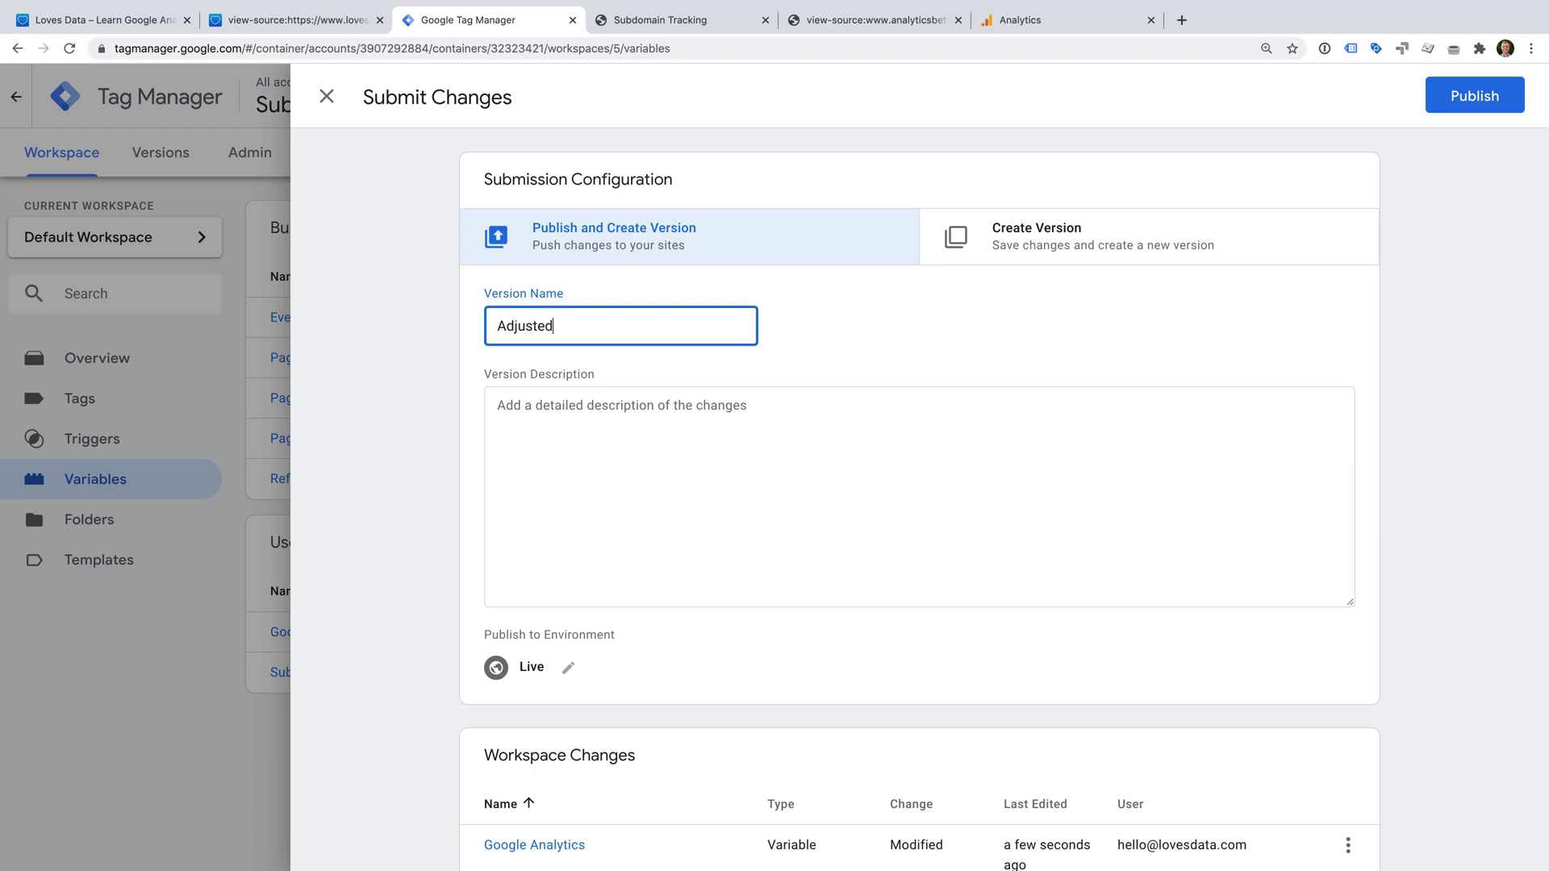
{"action": "type", "text": " Tracking"}
{"action": "left_click", "coordinate": [1462, 105]}
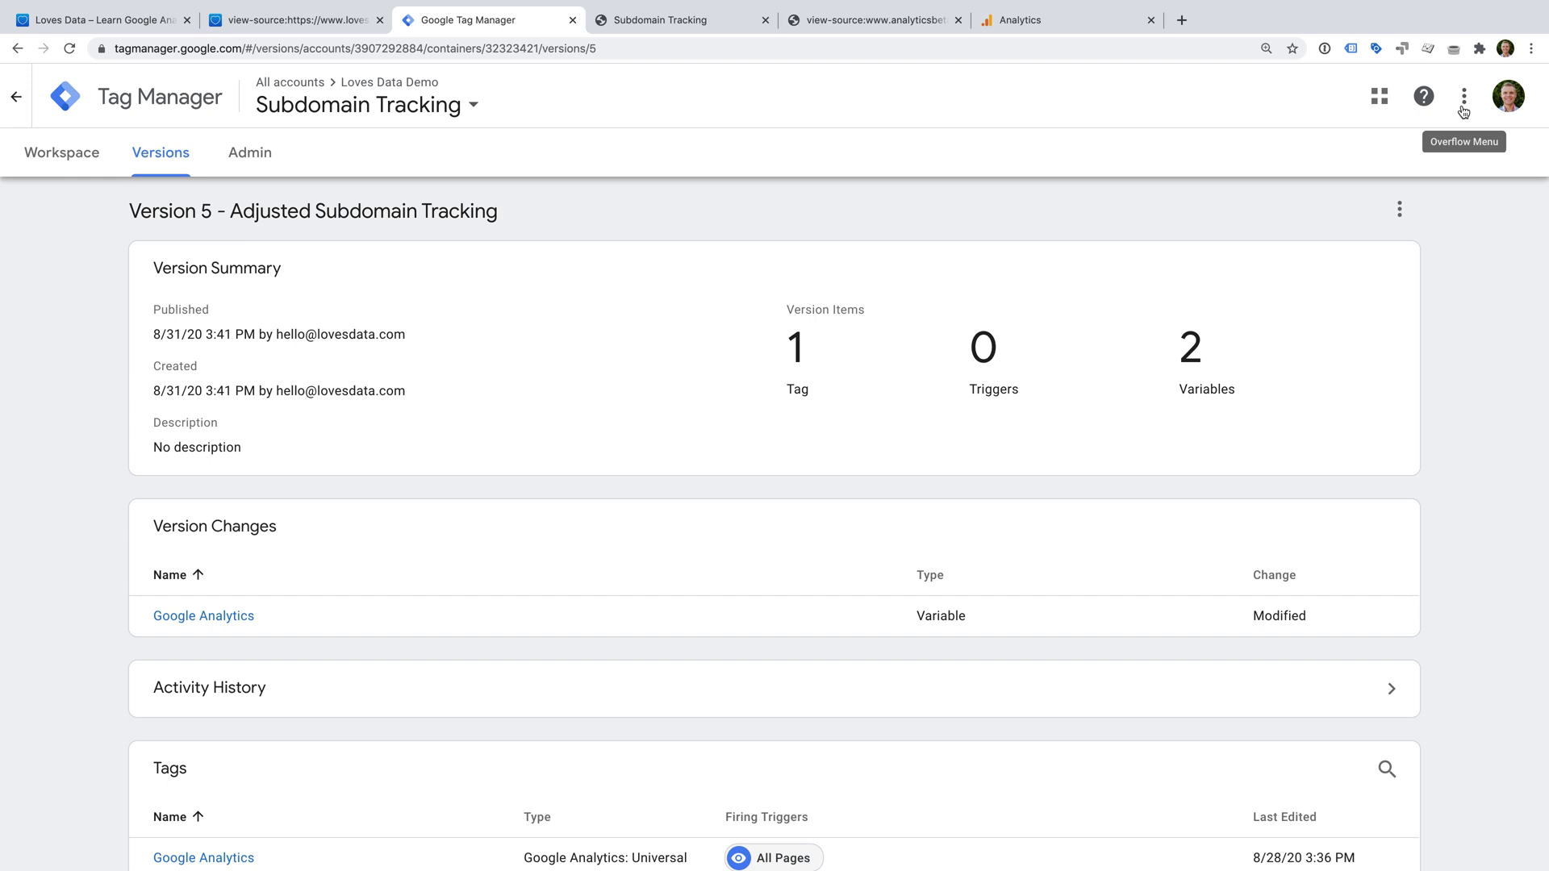
Load developers.google.com/analytics/devguides/collection/gtagjs/cookies-user-id in a new browser tab.
{"action": "left_click", "coordinate": [1182, 20]}
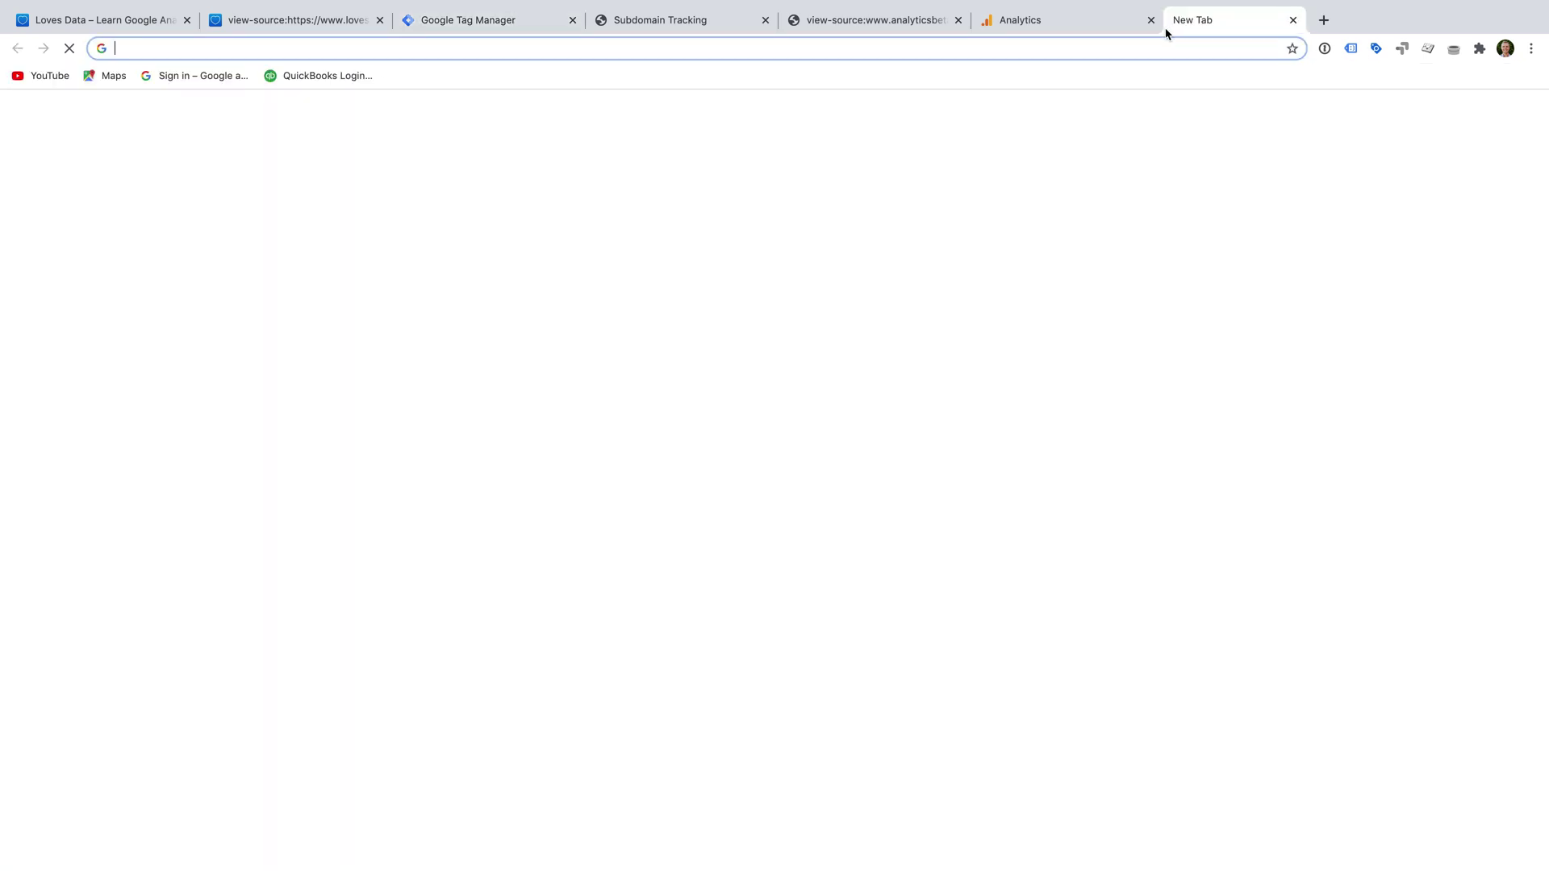
{"action": "type", "text": "https://developers.google.com/analytics/devguides/collection/gtagjs/cookies-user-id"}
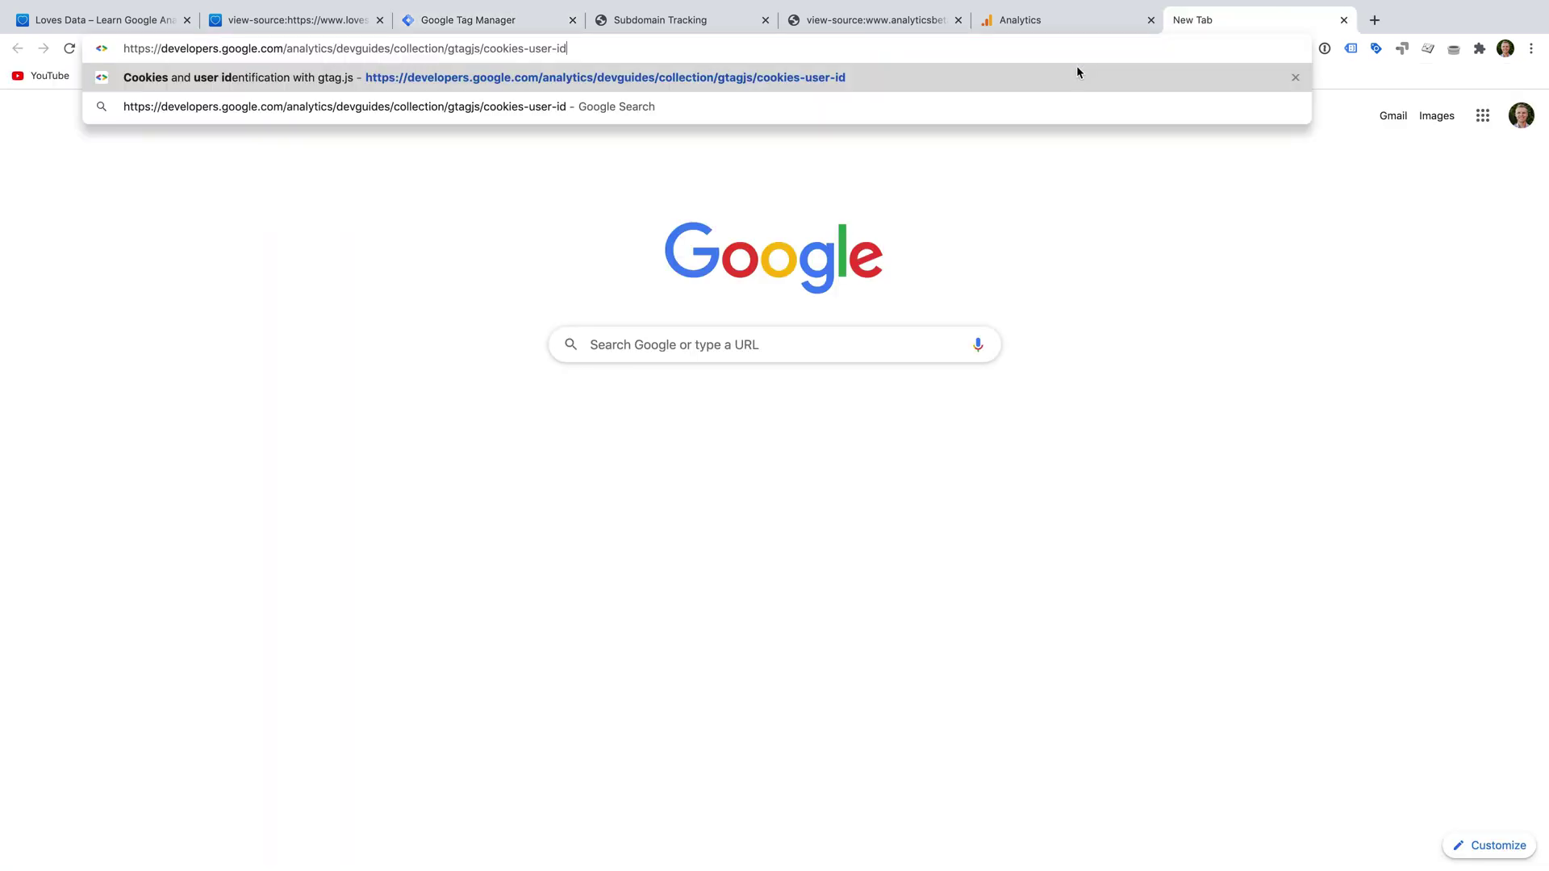
{"action": "key", "text": "Return"}
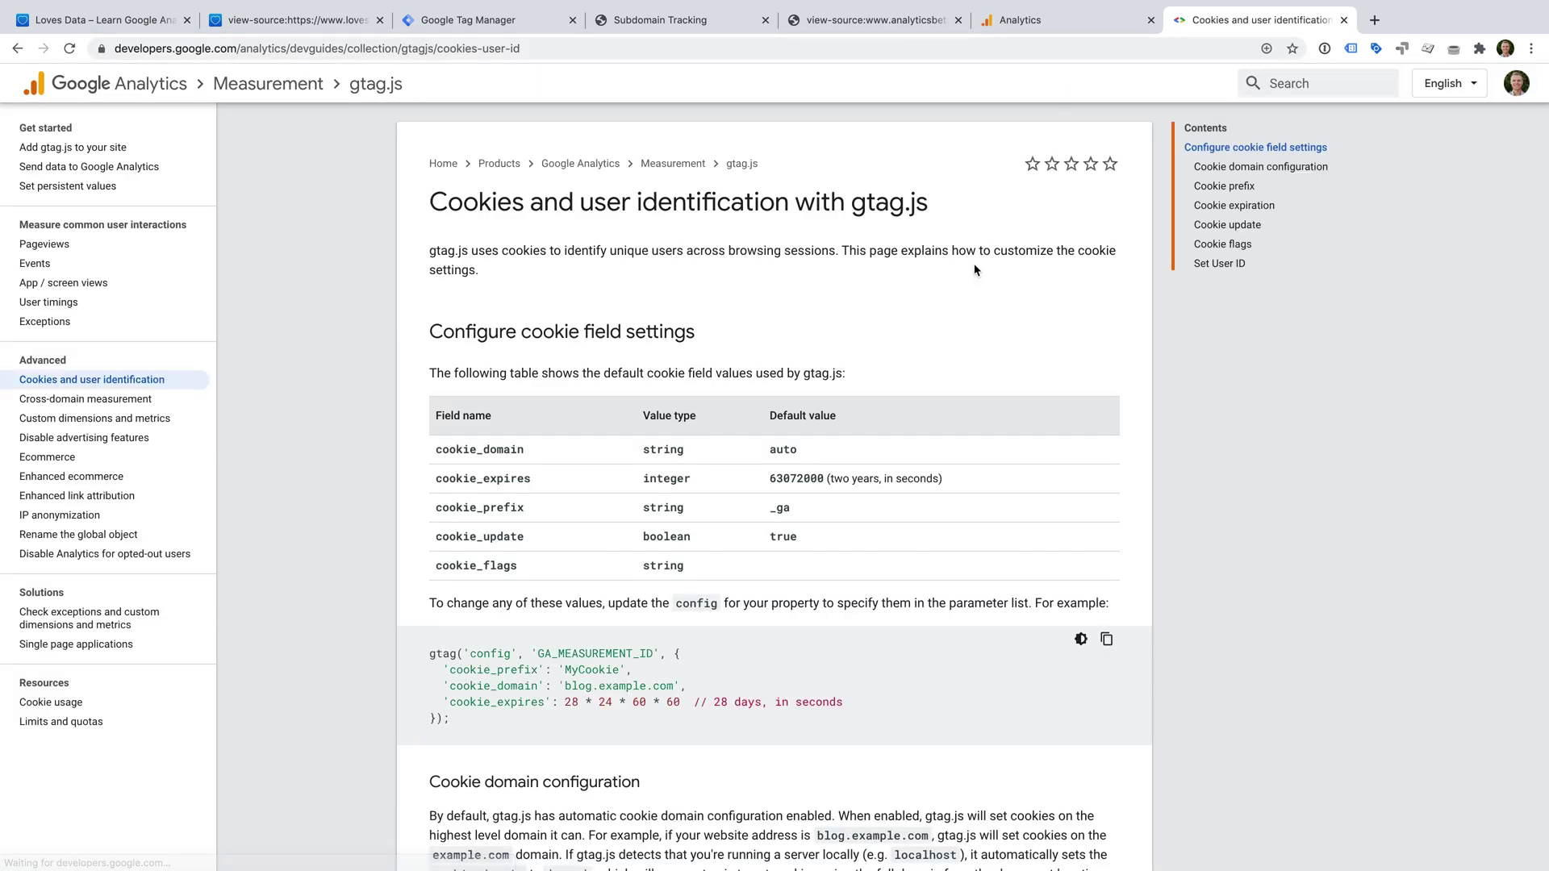
Examine the cookie_domain line in the config example and highlight the gtag code under Cookie domain configuration.
{"action": "scroll", "coordinate": [942, 289], "scroll_direction": "down", "scroll_amount": 2}
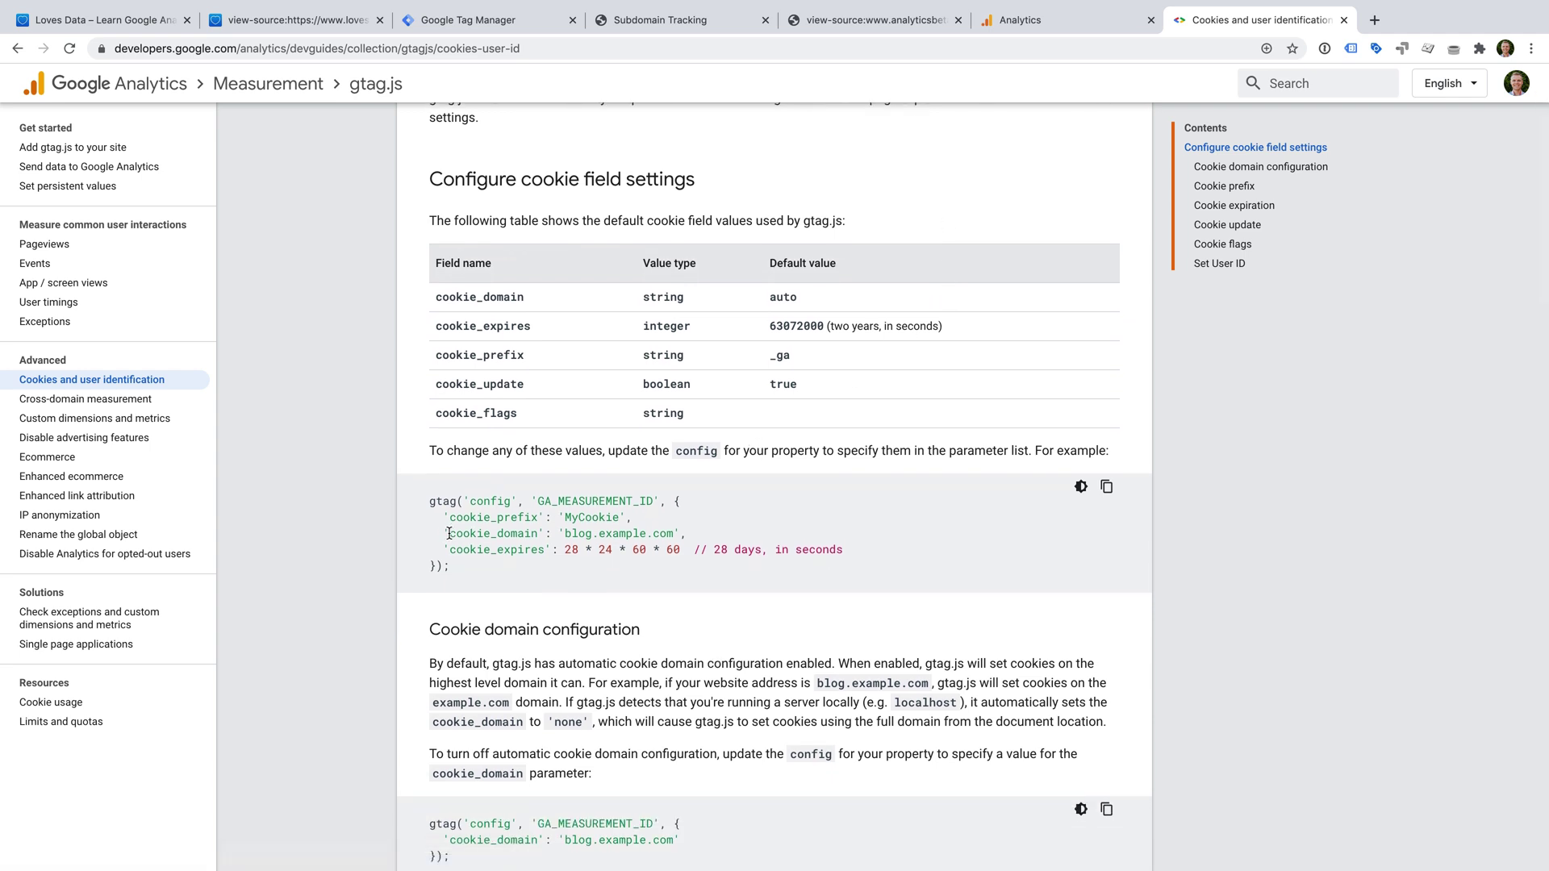
{"action": "left_click_drag", "start_coordinate": [443, 533], "coordinate": [692, 536]}
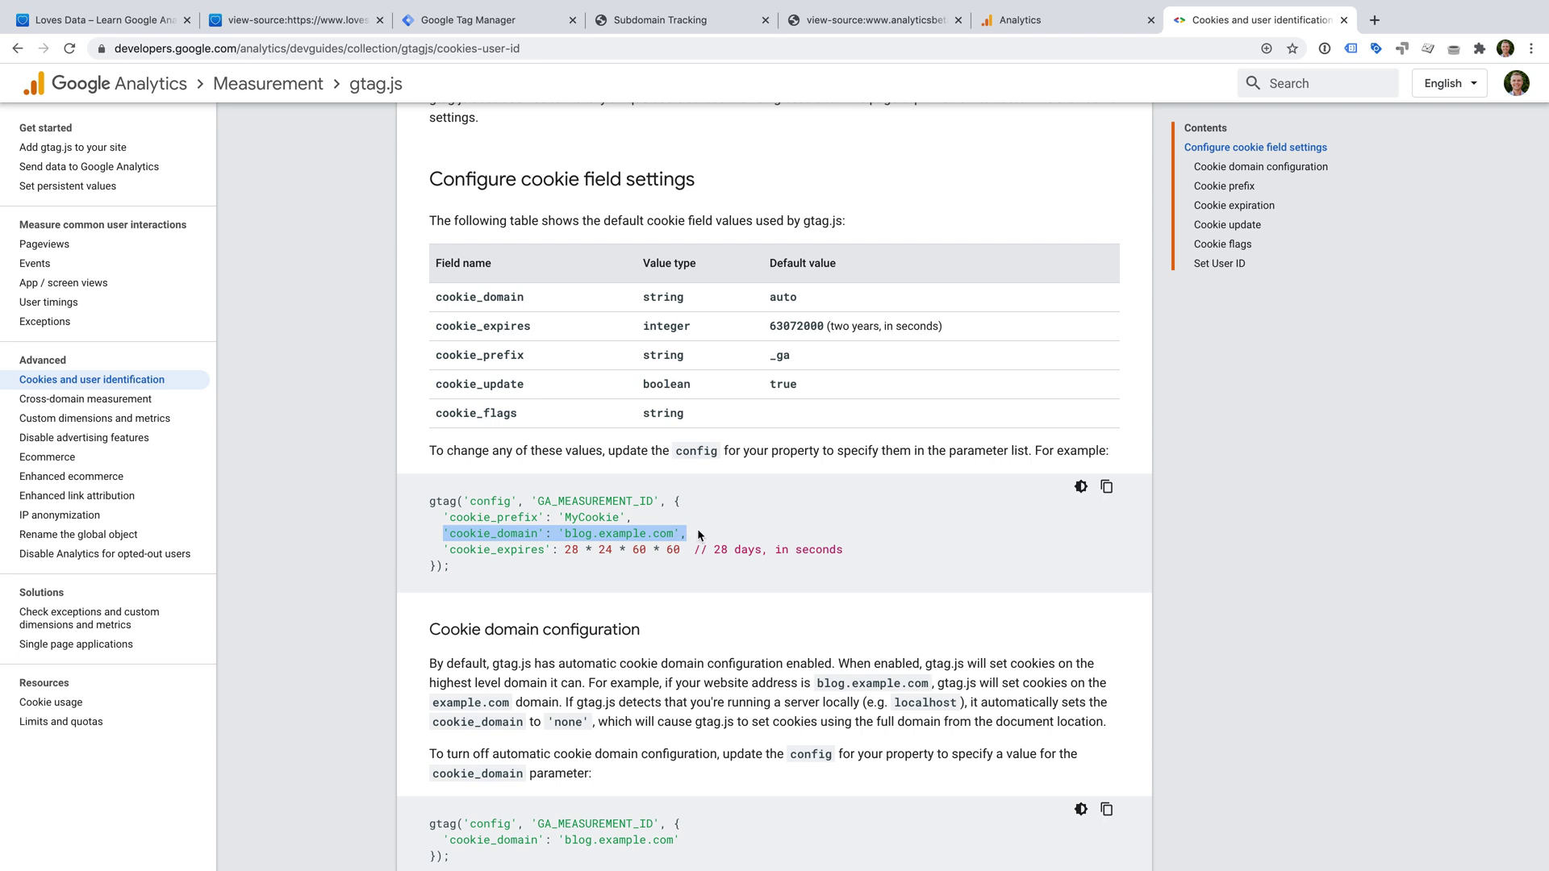
{"action": "scroll", "coordinate": [699, 534], "scroll_direction": "down", "scroll_amount": 3}
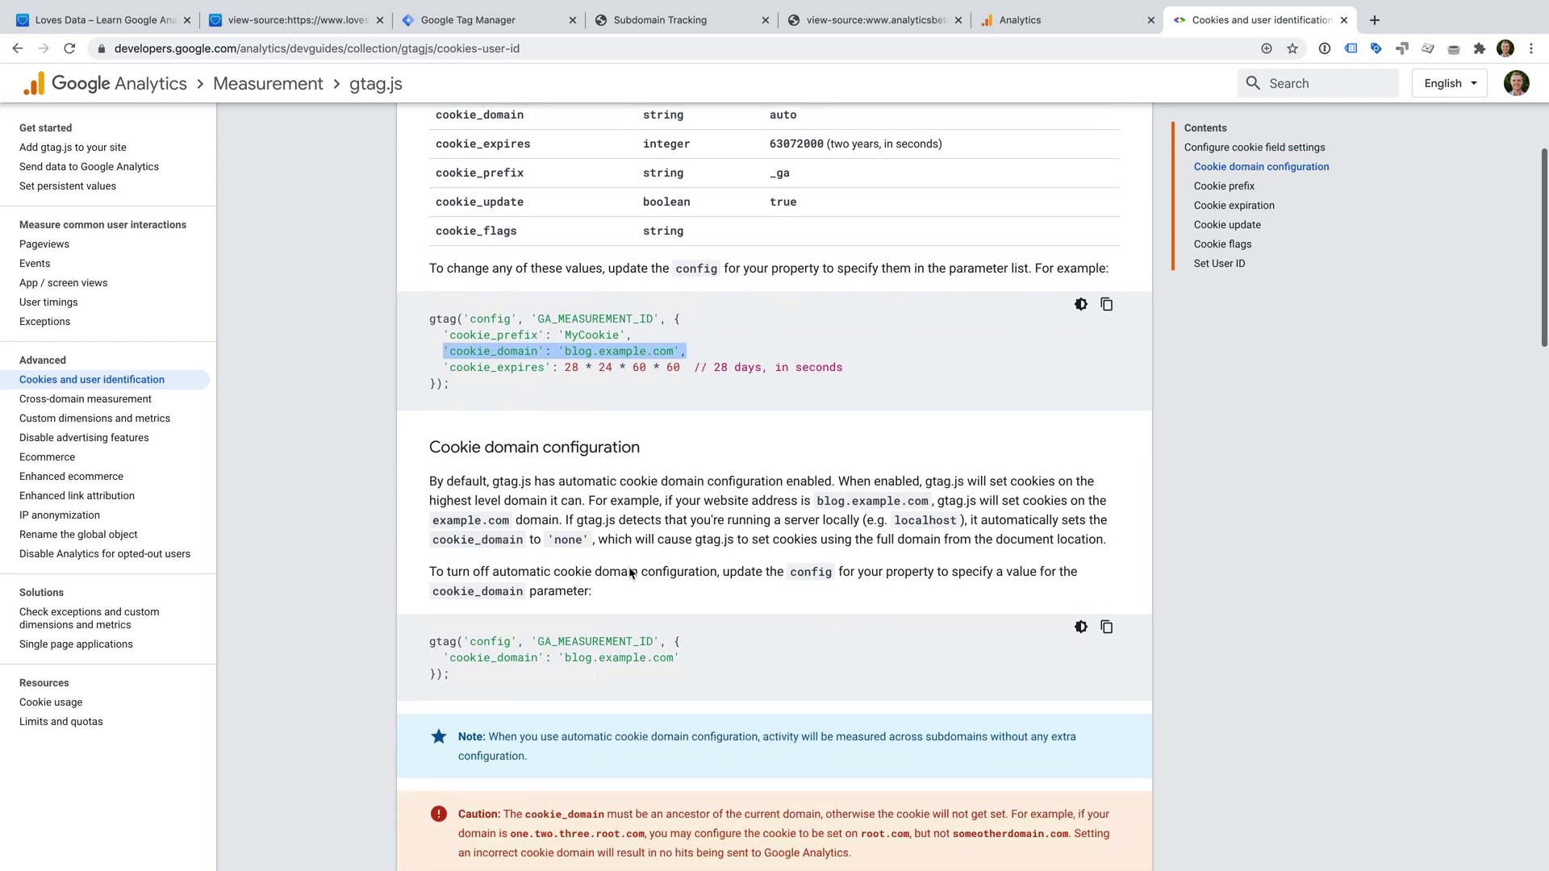
{"action": "left_click_drag", "start_coordinate": [430, 643], "coordinate": [600, 669]}
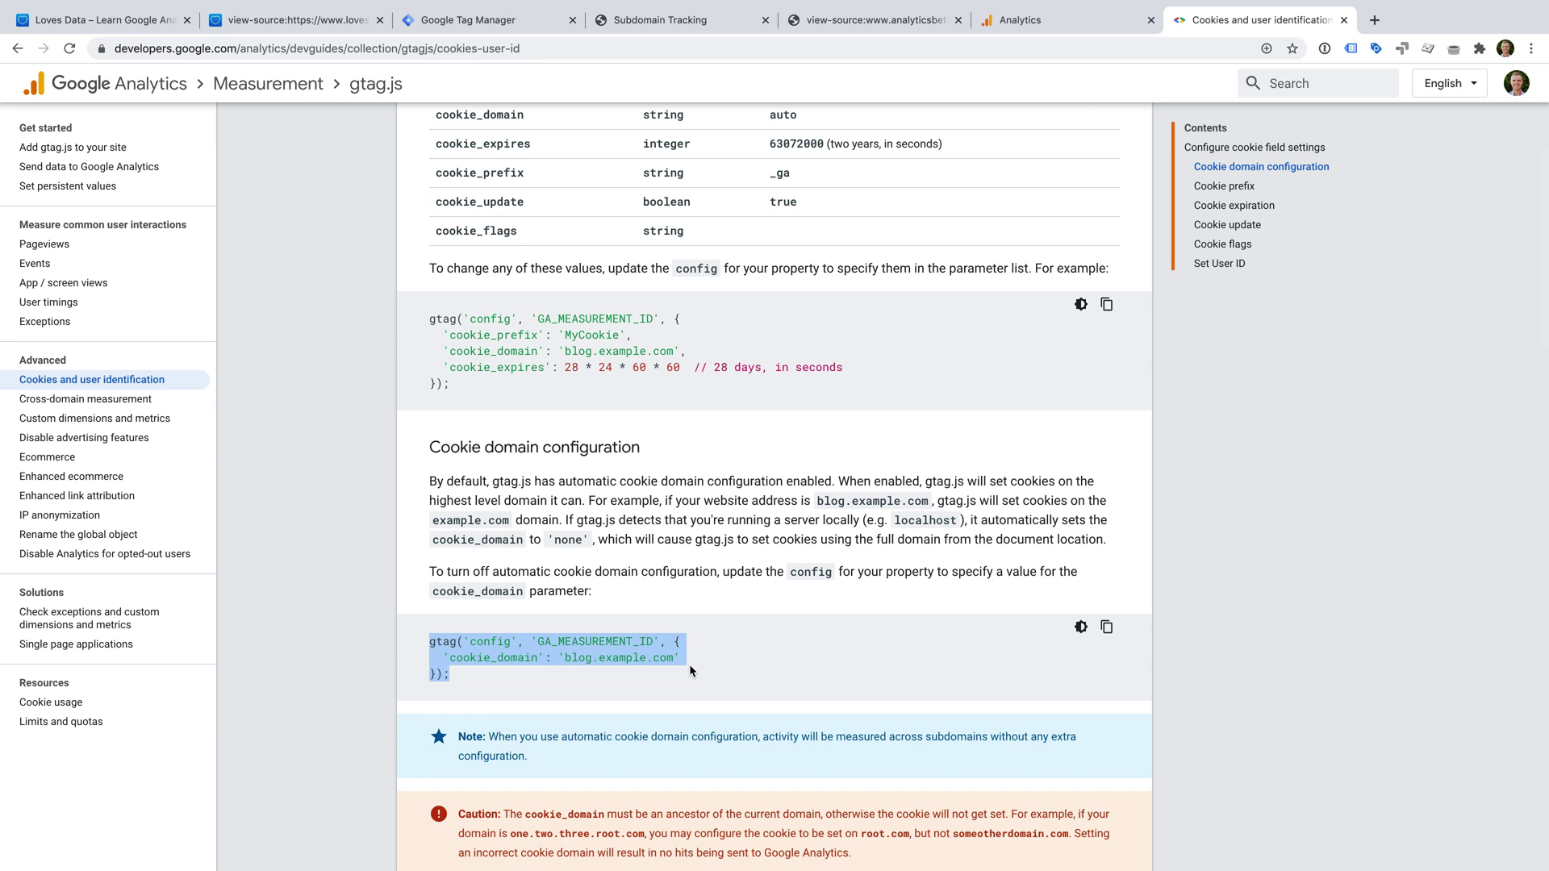
Reload the example-one.analyticsbeta.com test page and display the cookies stored for it.
{"action": "left_click", "coordinate": [669, 22]}
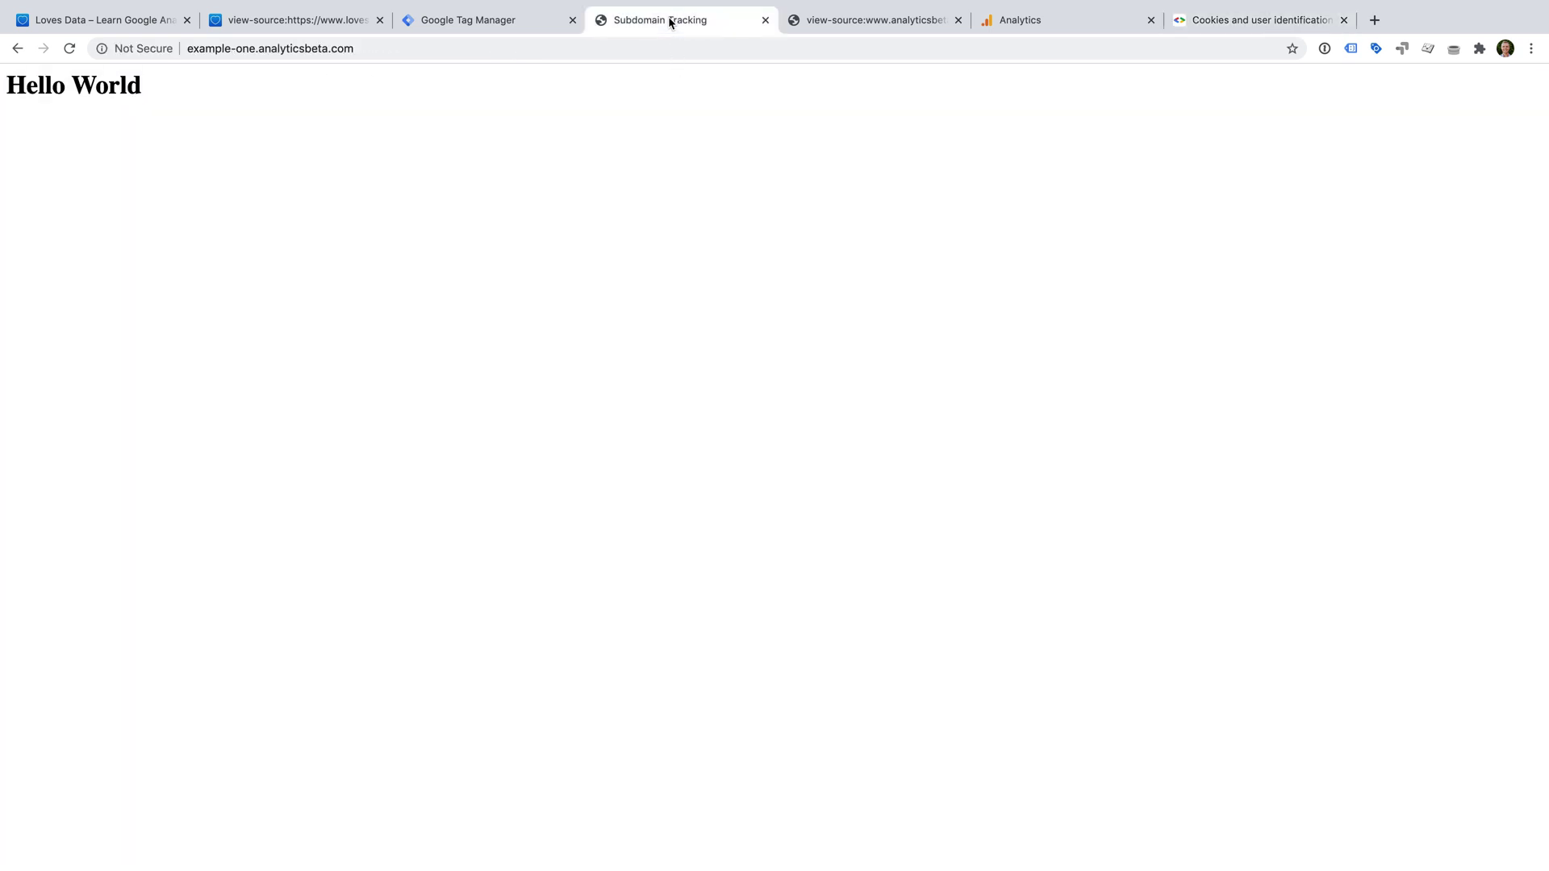
{"action": "left_click", "coordinate": [70, 50]}
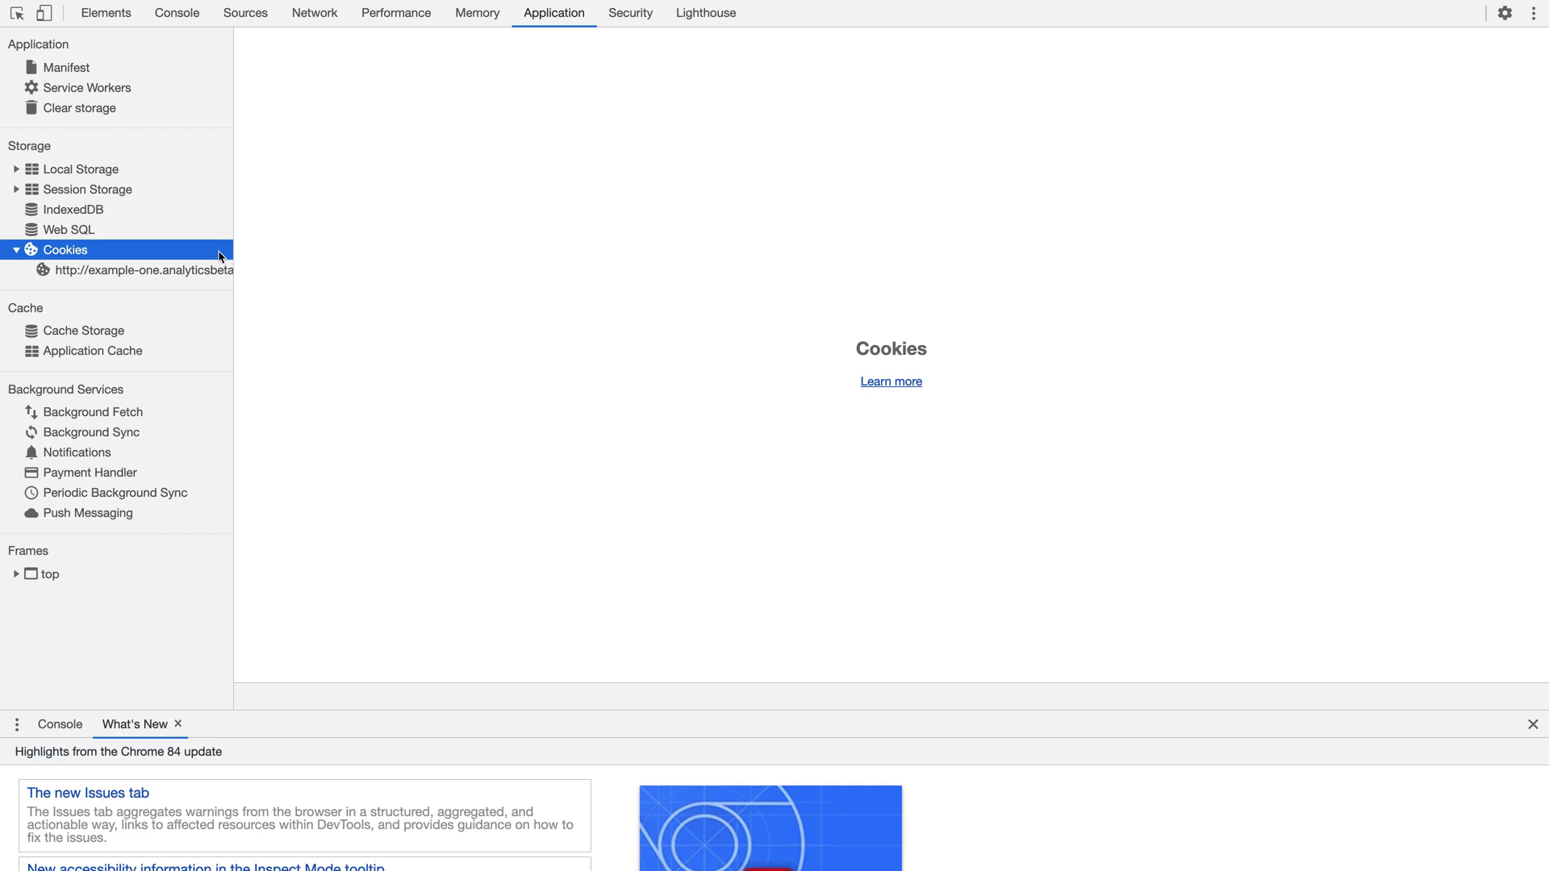
{"action": "left_click", "coordinate": [211, 271]}
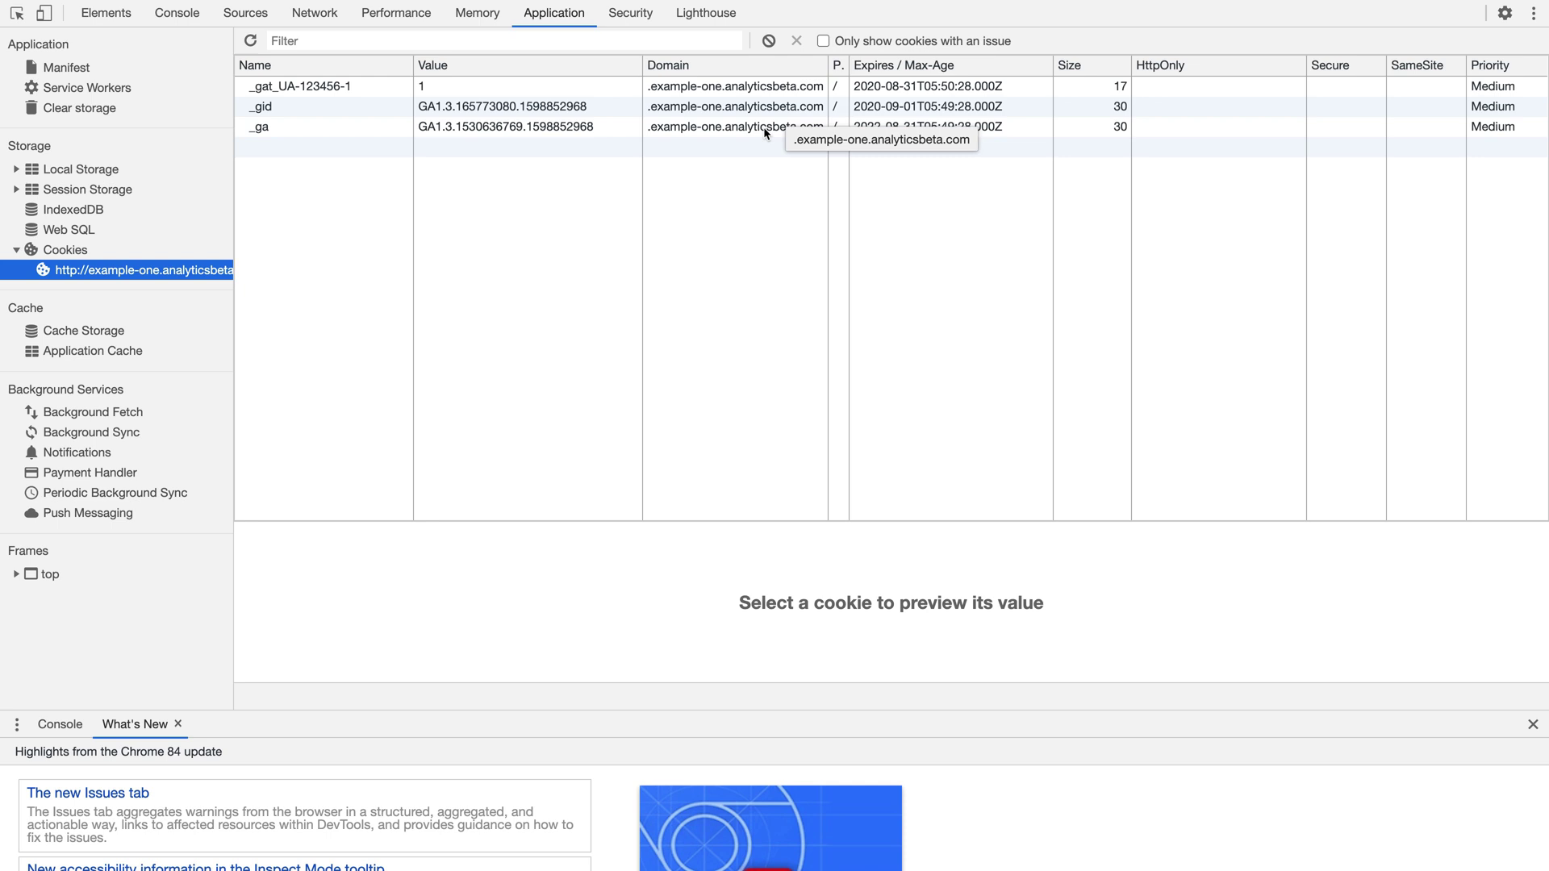
Load the second subdomain, example-two.analyticsbeta.com, in the test page's tab.
{"action": "key", "text": "ctrl+Left"}
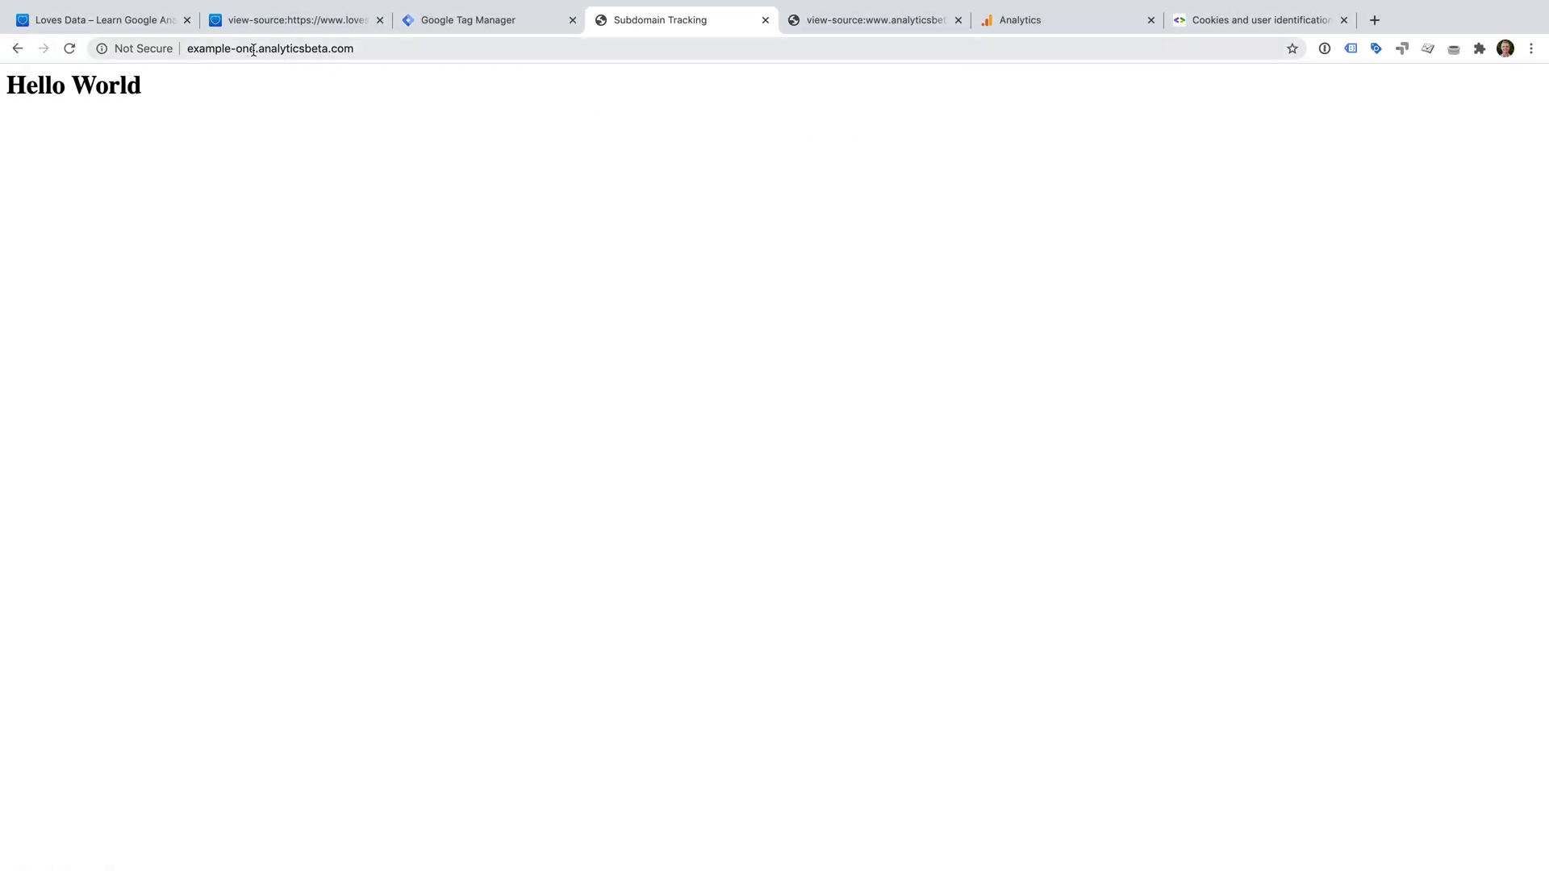
{"action": "left_click", "coordinate": [253, 50]}
{"action": "left_click", "coordinate": [253, 50]}
{"action": "double_click", "coordinate": [253, 48]}
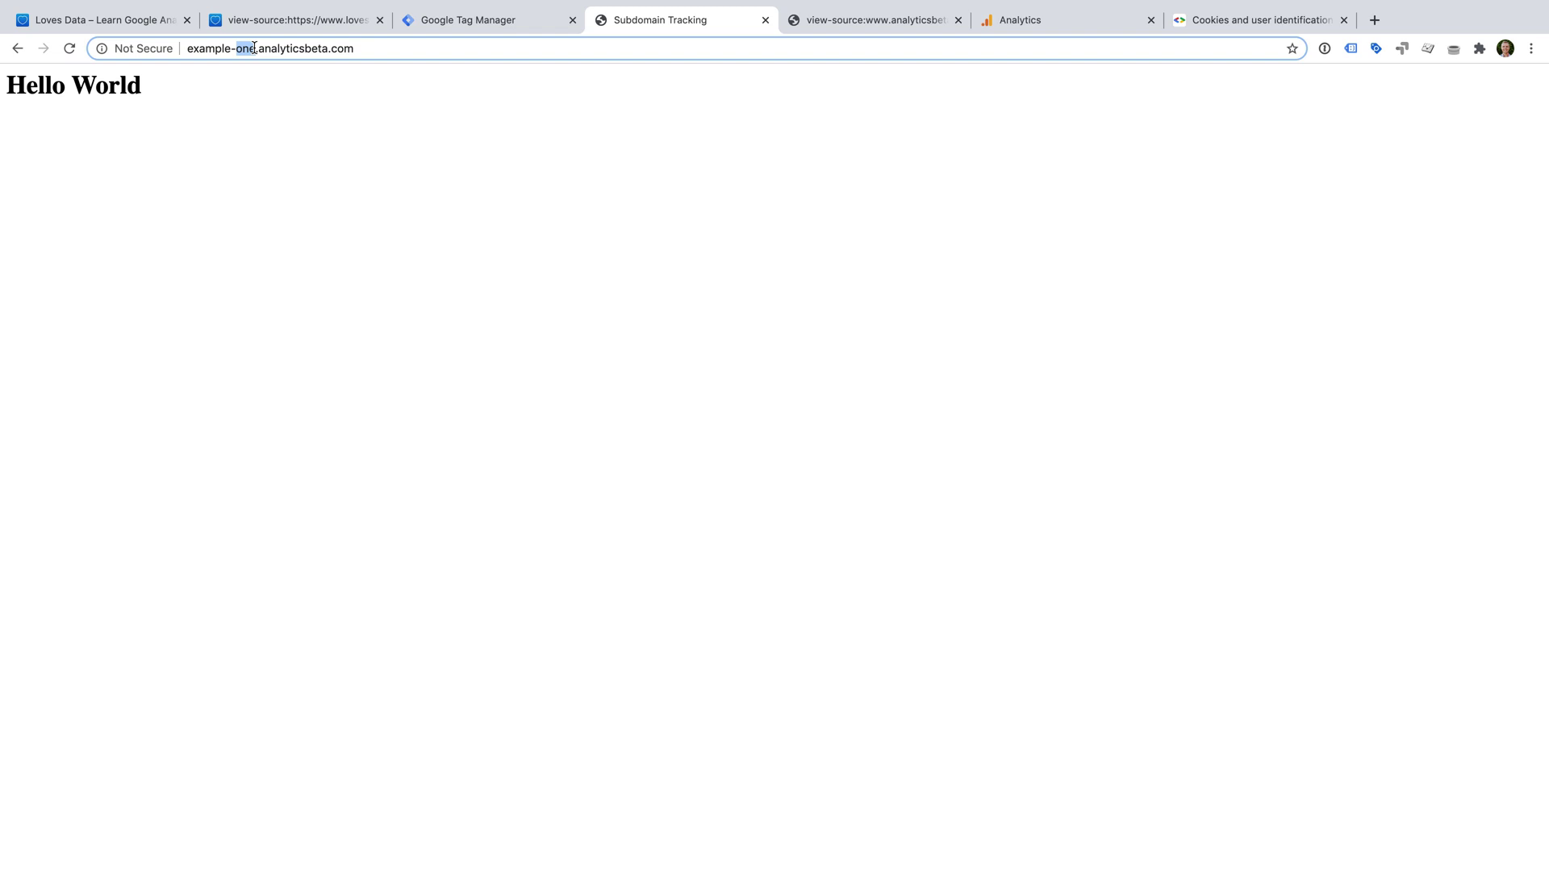
{"action": "type", "text": "two"}
{"action": "key", "text": "Return"}
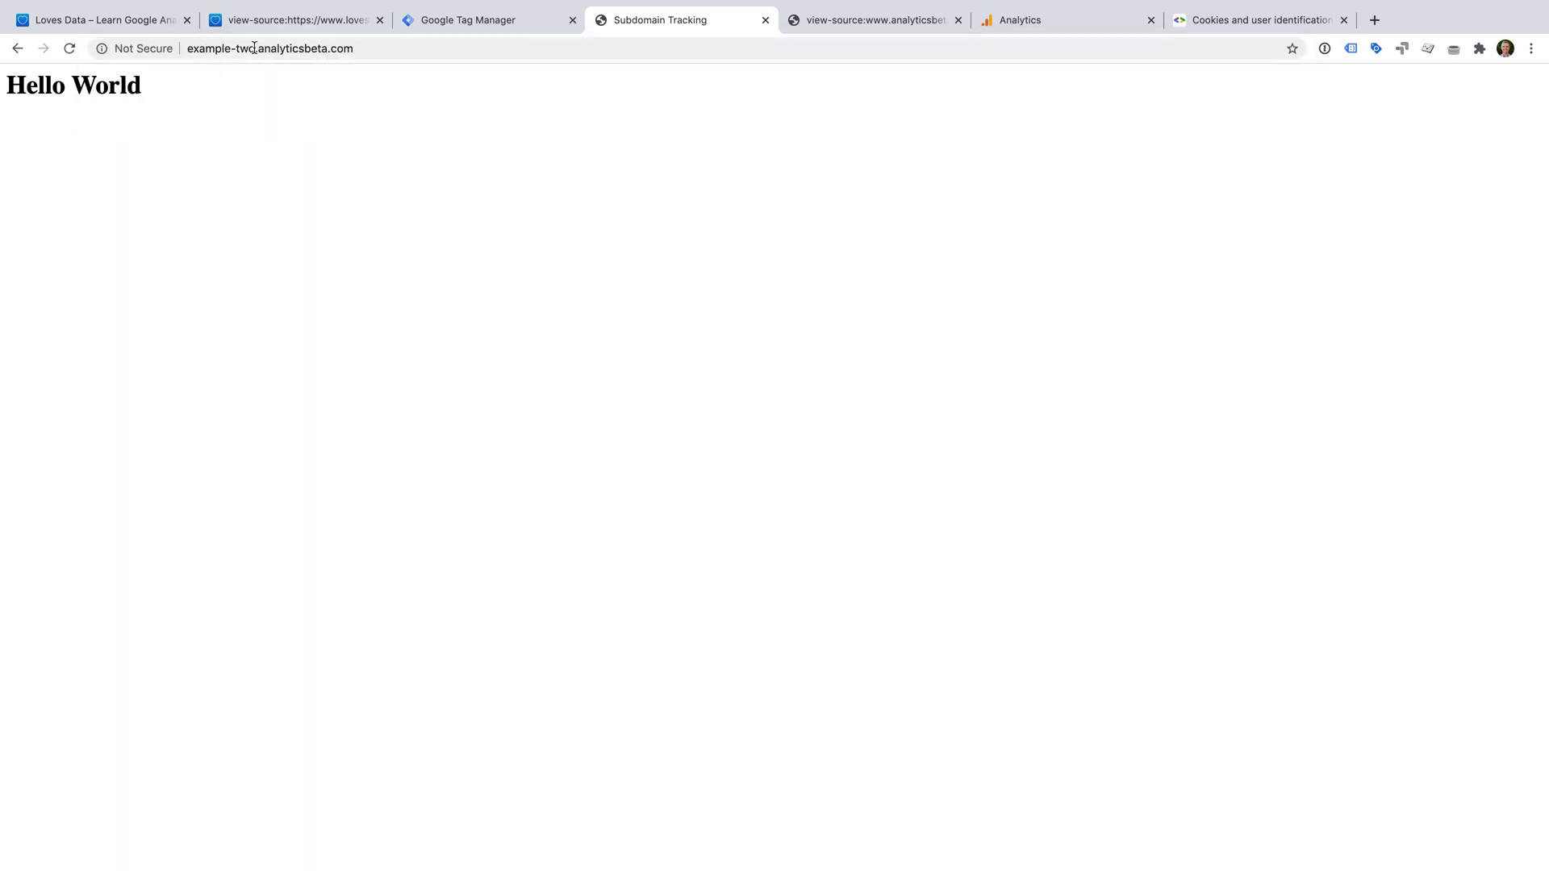
Display the cookies stored for example-two.analyticsbeta.com, then return to the test page.
{"action": "key", "text": "ctrl+Right"}
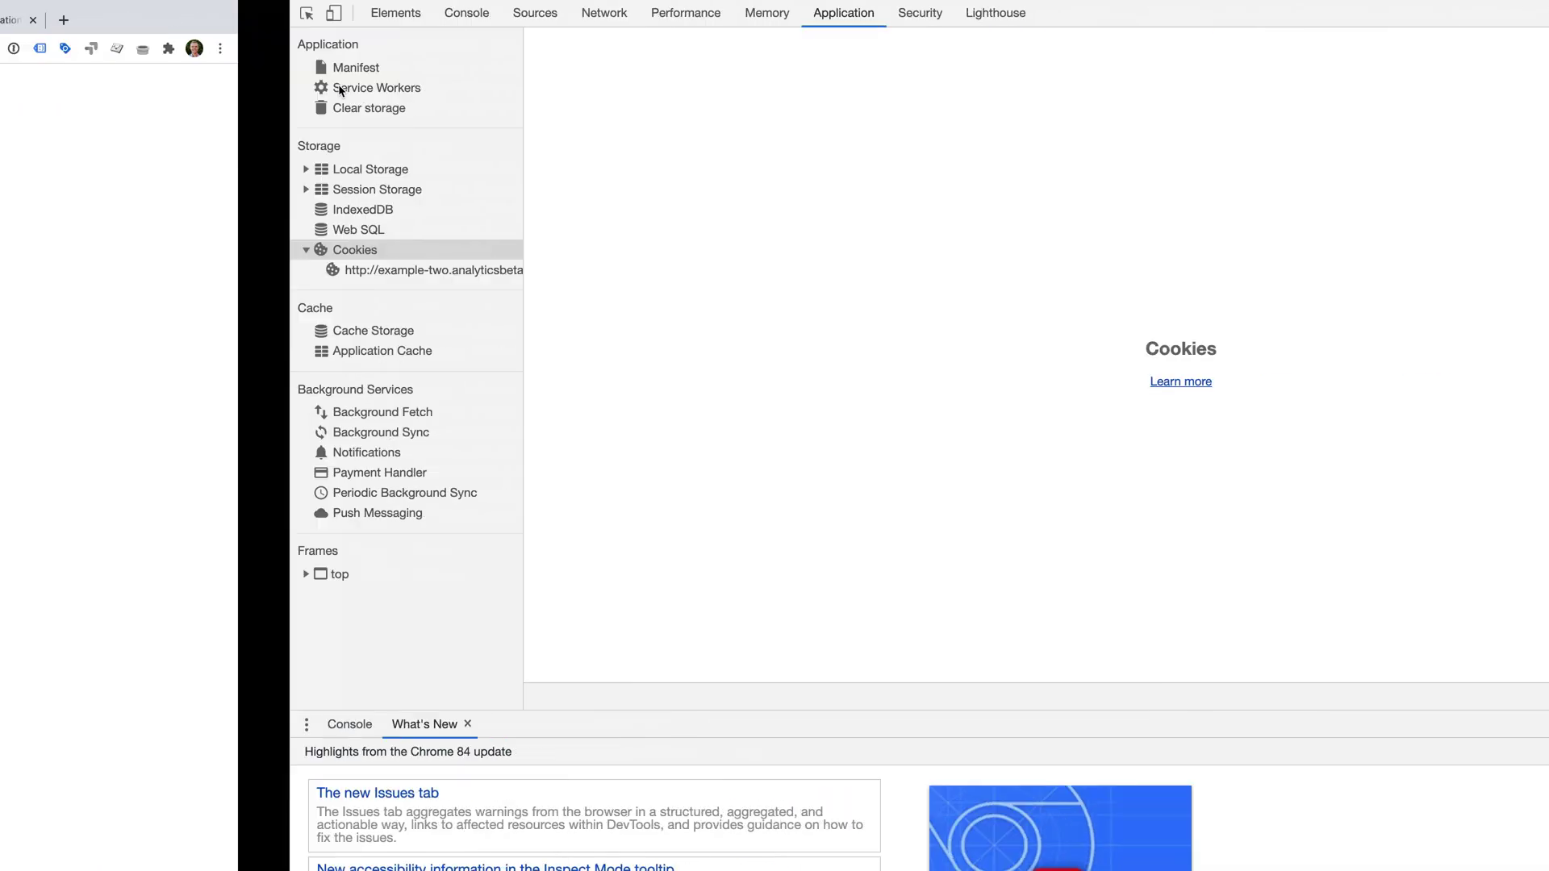
{"action": "left_click", "coordinate": [197, 271]}
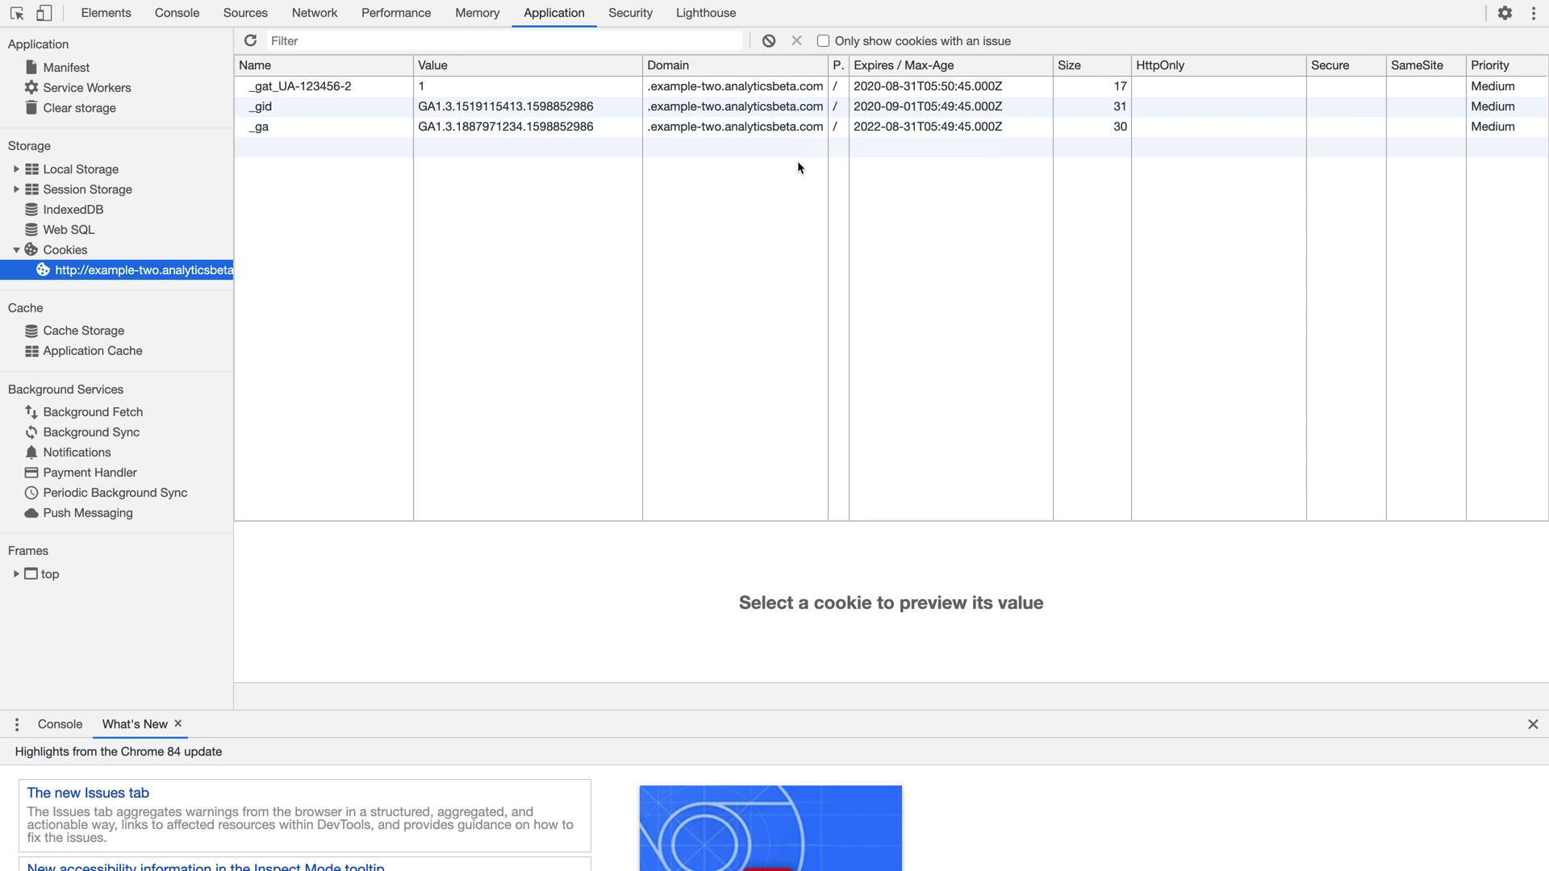
{"action": "key", "text": "ctrl+Left"}
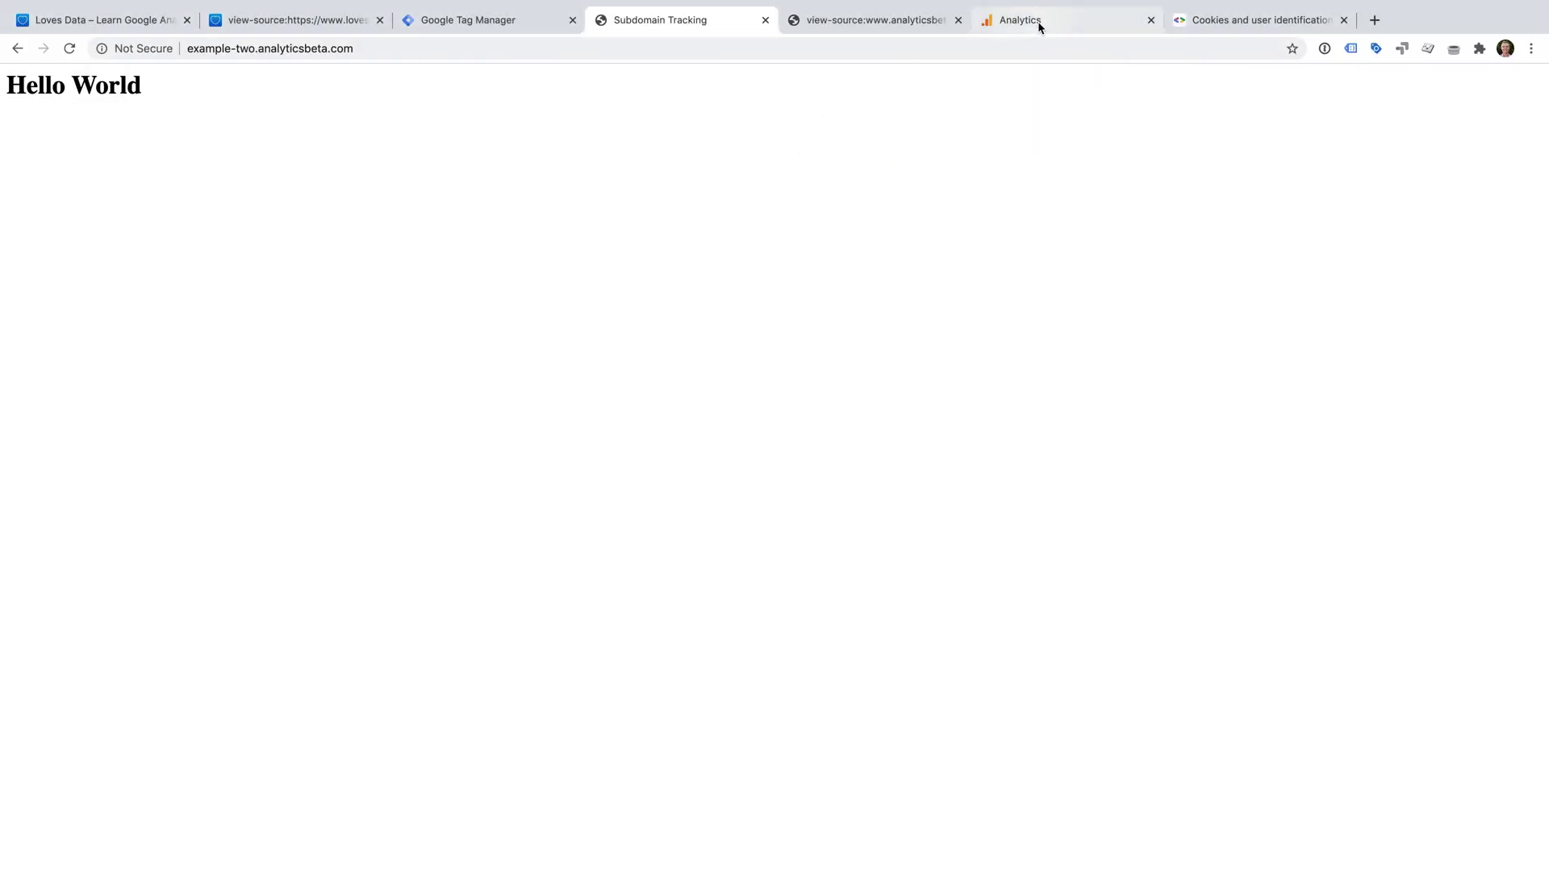
Switch to Google Analytics and start a new filter named Add Hostname for the All Web Site Data view.
{"action": "left_click", "coordinate": [1040, 25]}
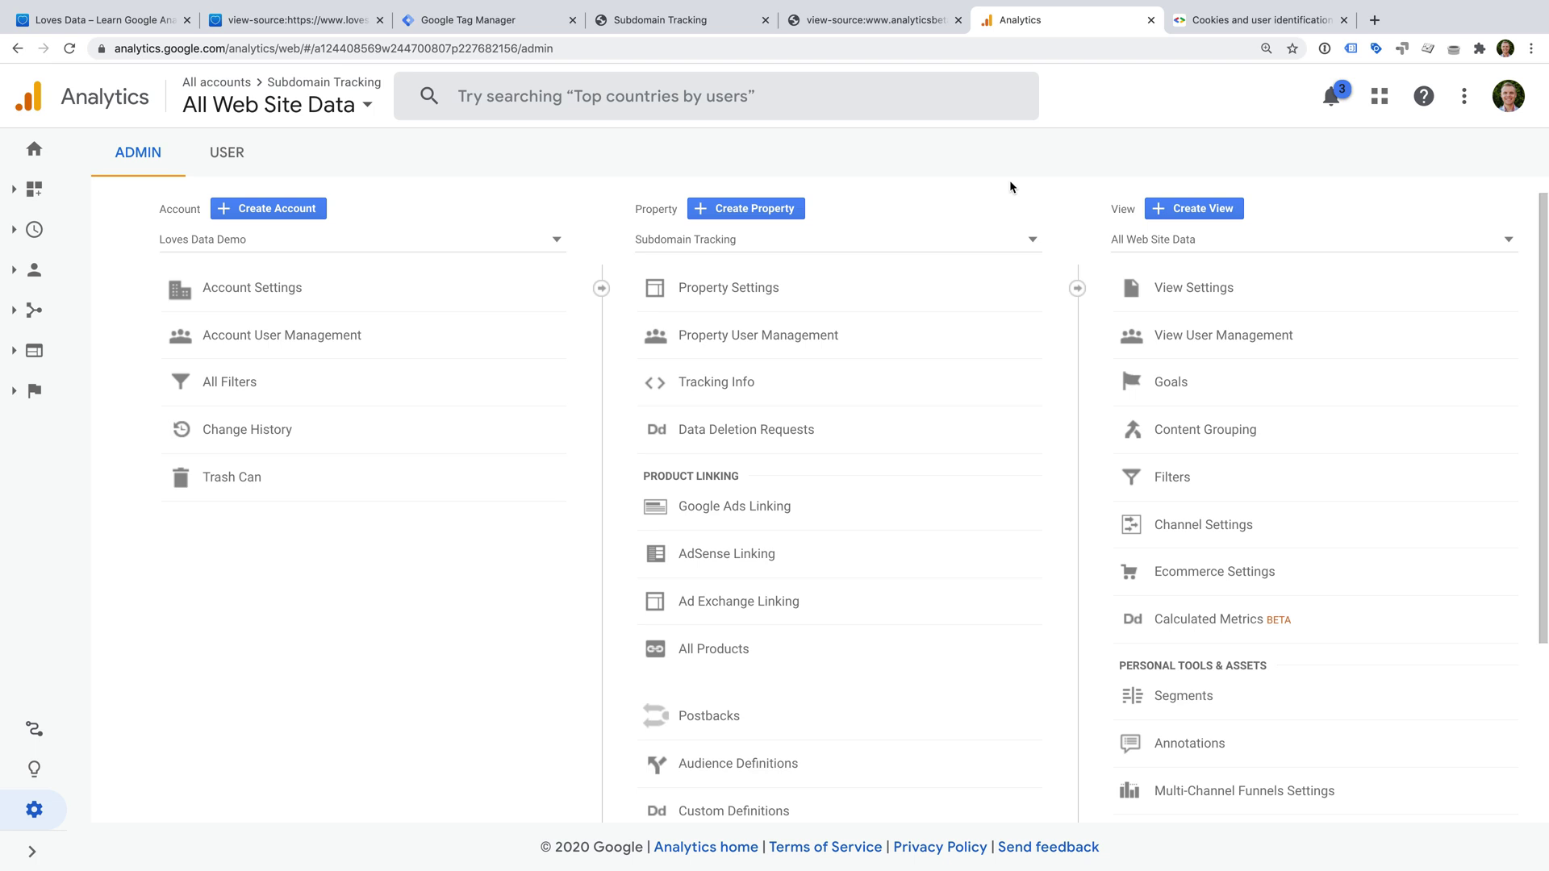
{"action": "left_click", "coordinate": [1216, 482]}
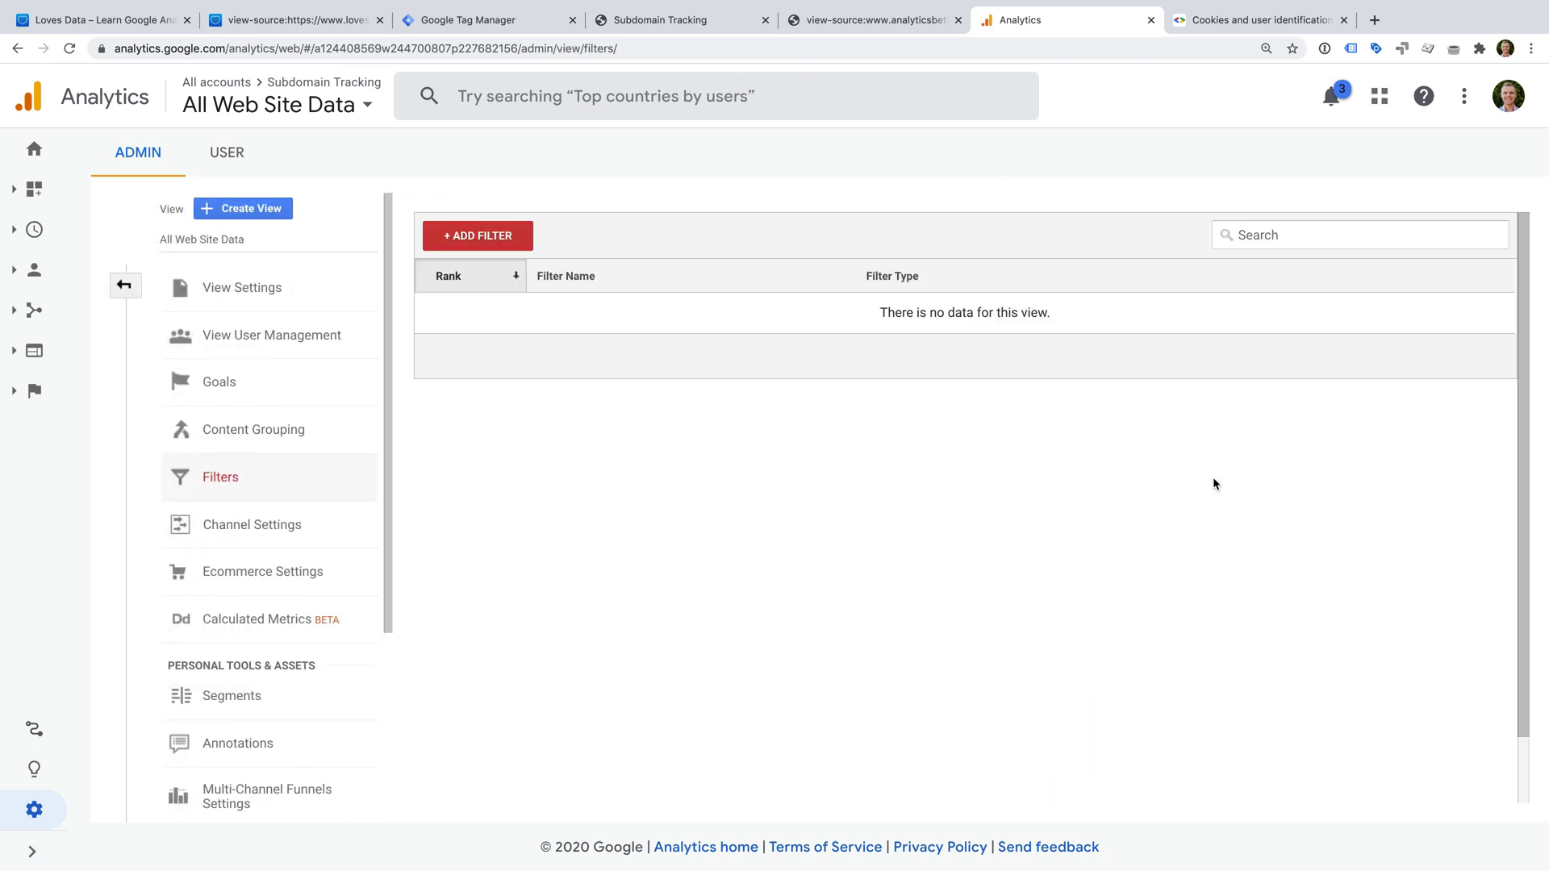
{"action": "left_click", "coordinate": [516, 237]}
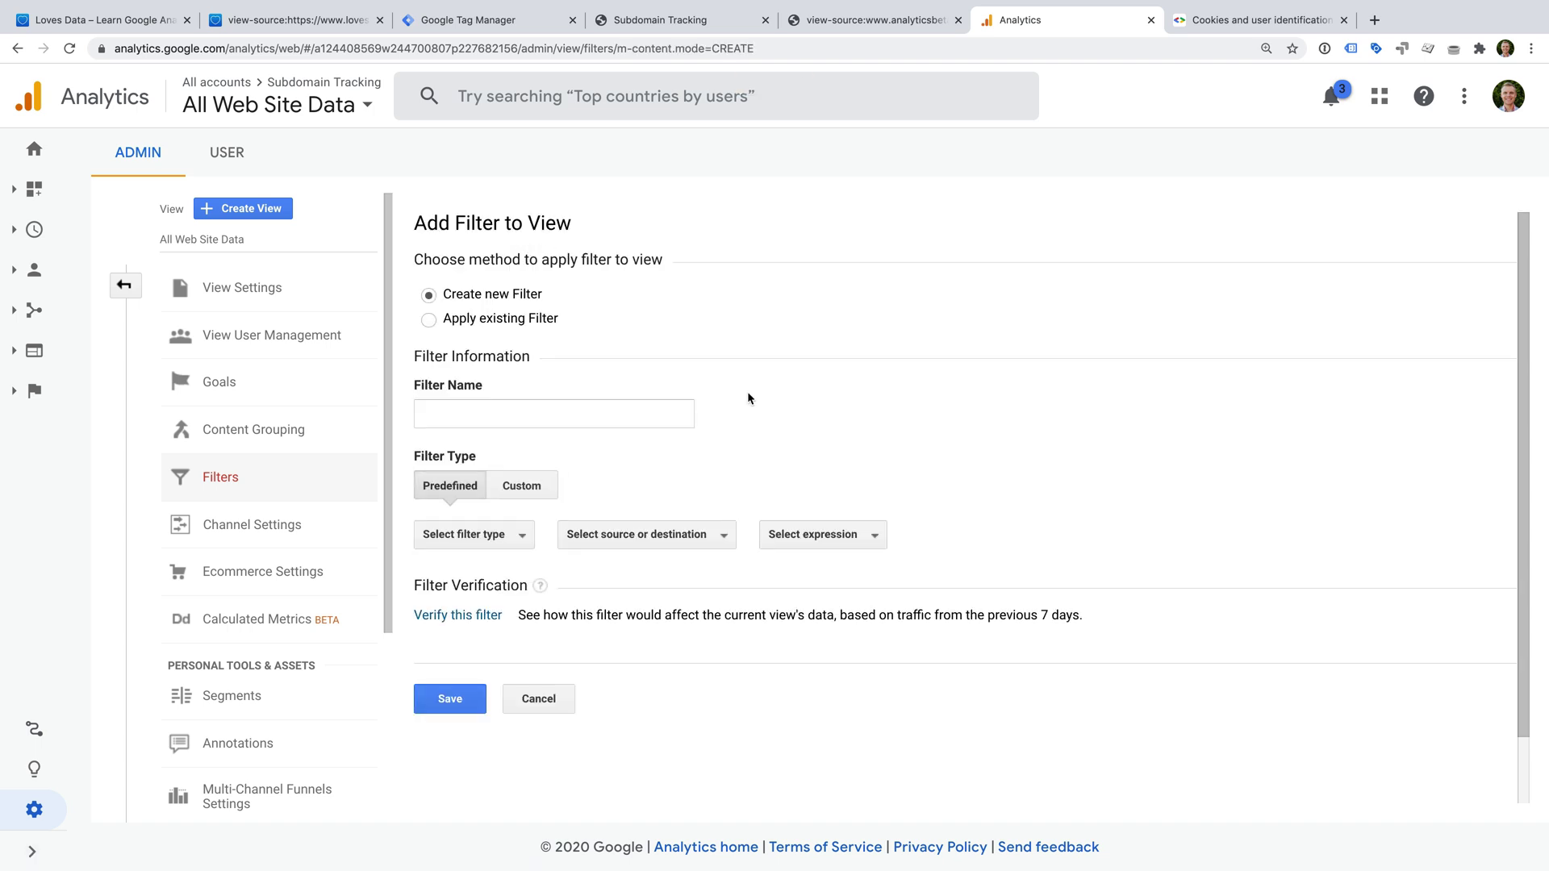
{"action": "left_click", "coordinate": [647, 413]}
{"action": "type", "text": "Add Host"}
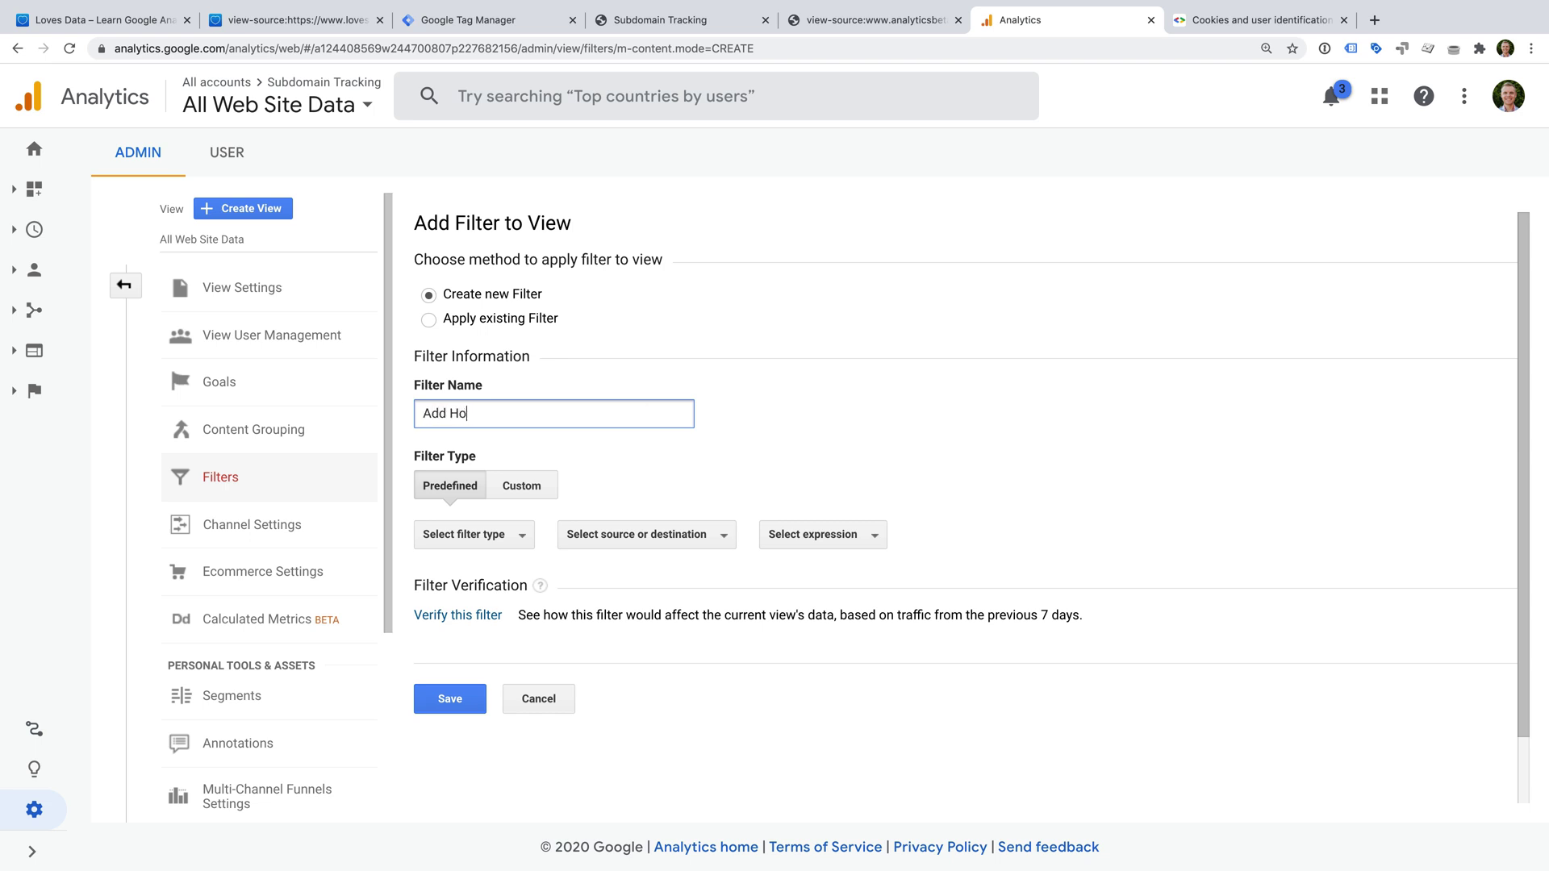
{"action": "type", "text": "name"}
Make the Add Hostname filter a custom filter of the Advanced kind.
{"action": "left_click", "coordinate": [525, 485]}
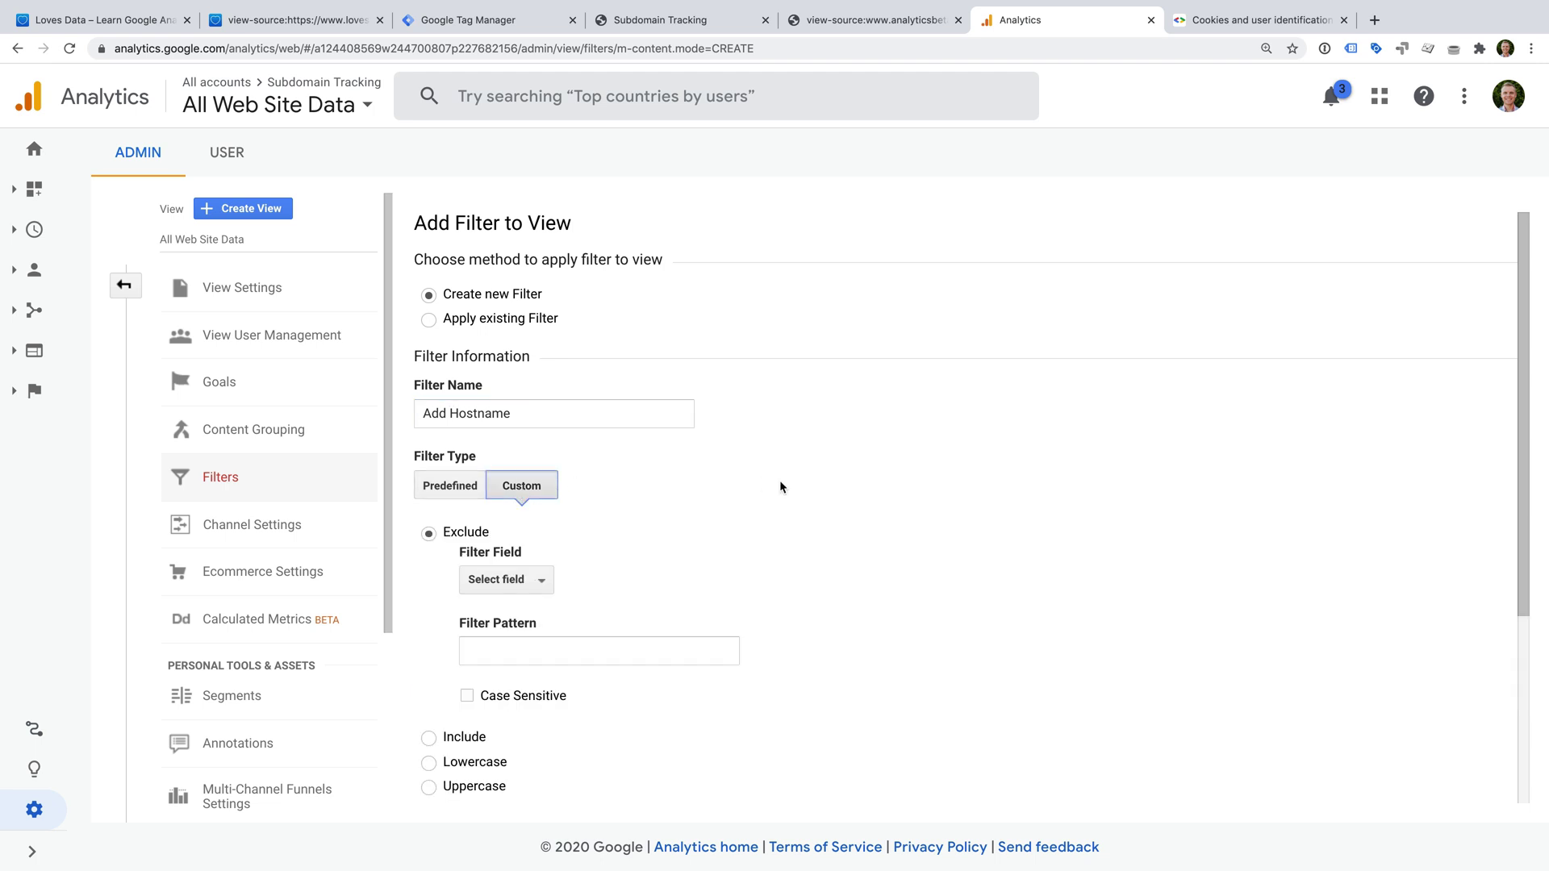
{"action": "scroll", "coordinate": [780, 486], "scroll_direction": "down", "scroll_amount": 3}
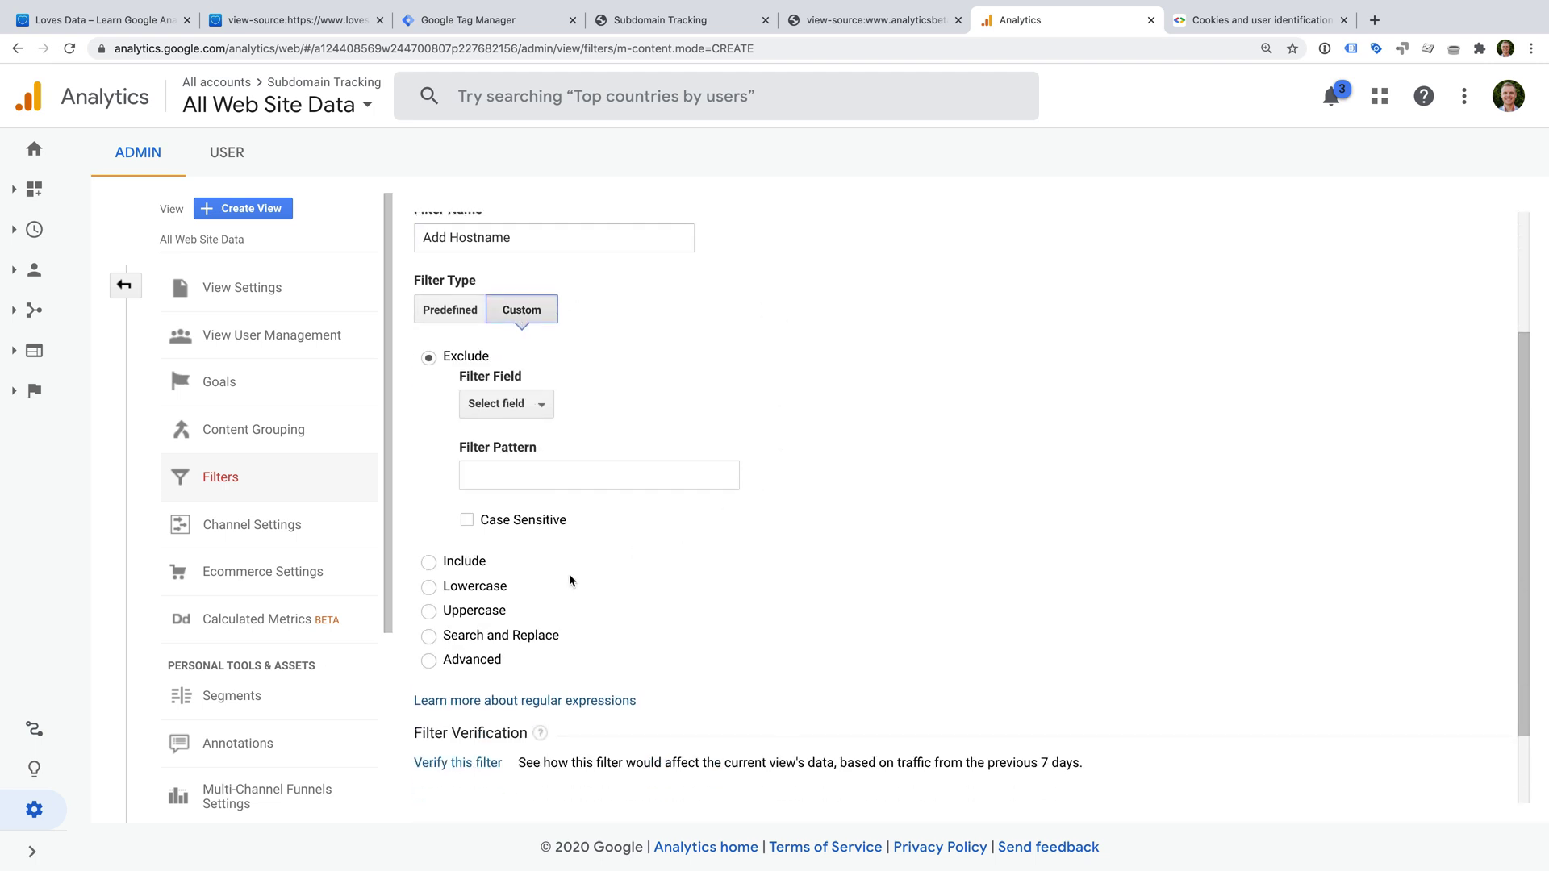
{"action": "left_click", "coordinate": [466, 659]}
{"action": "scroll", "coordinate": [686, 587], "scroll_direction": "down", "scroll_amount": 1}
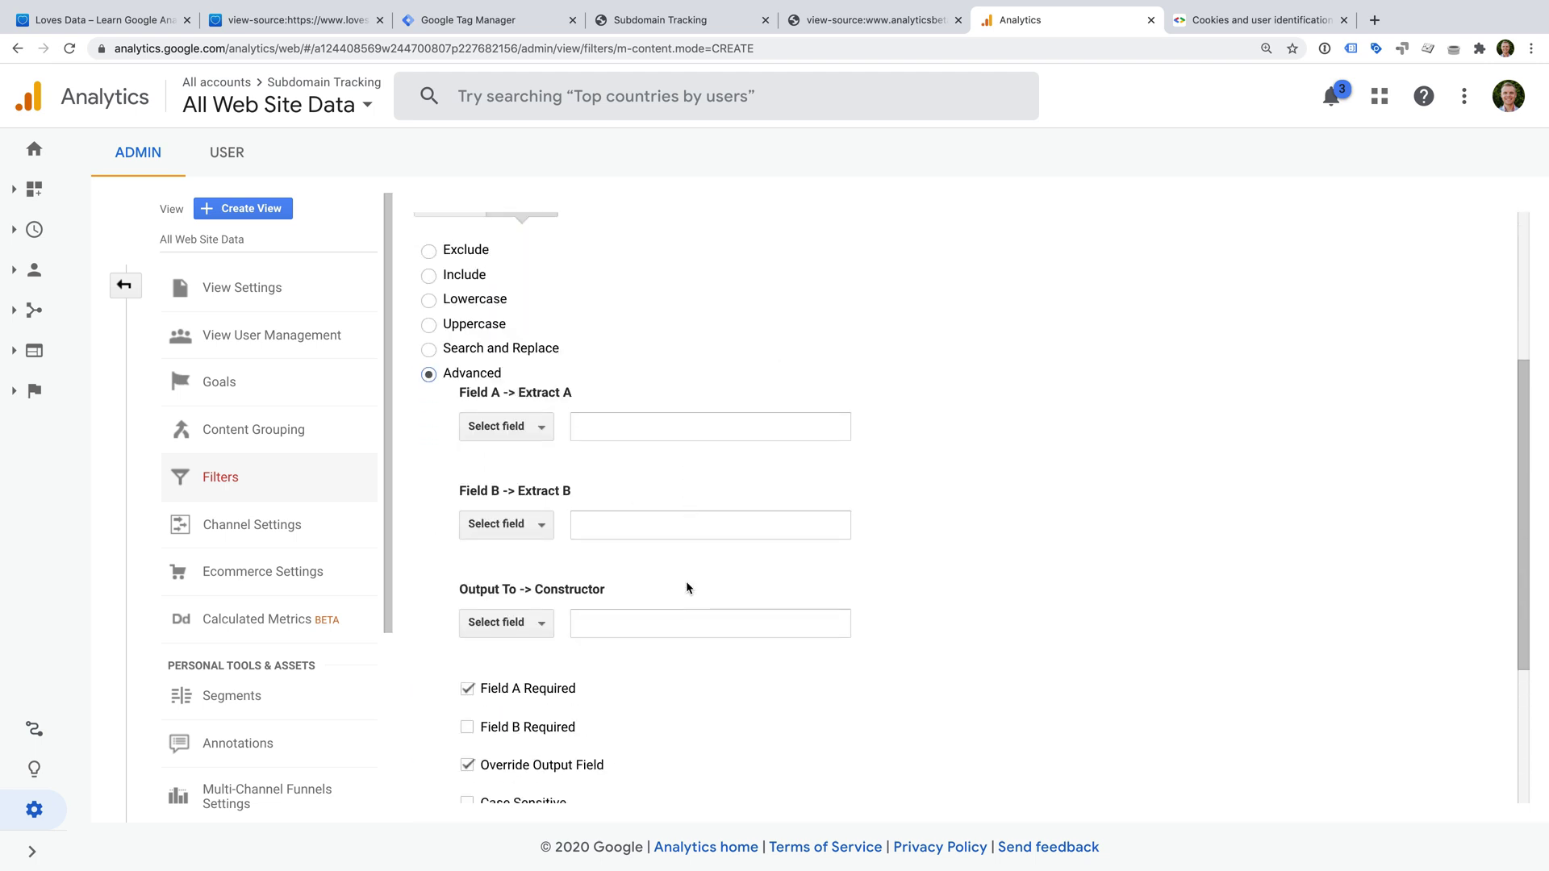
Set the filter's Field A to Hostname with the extract pattern (.*).
{"action": "left_click", "coordinate": [624, 426]}
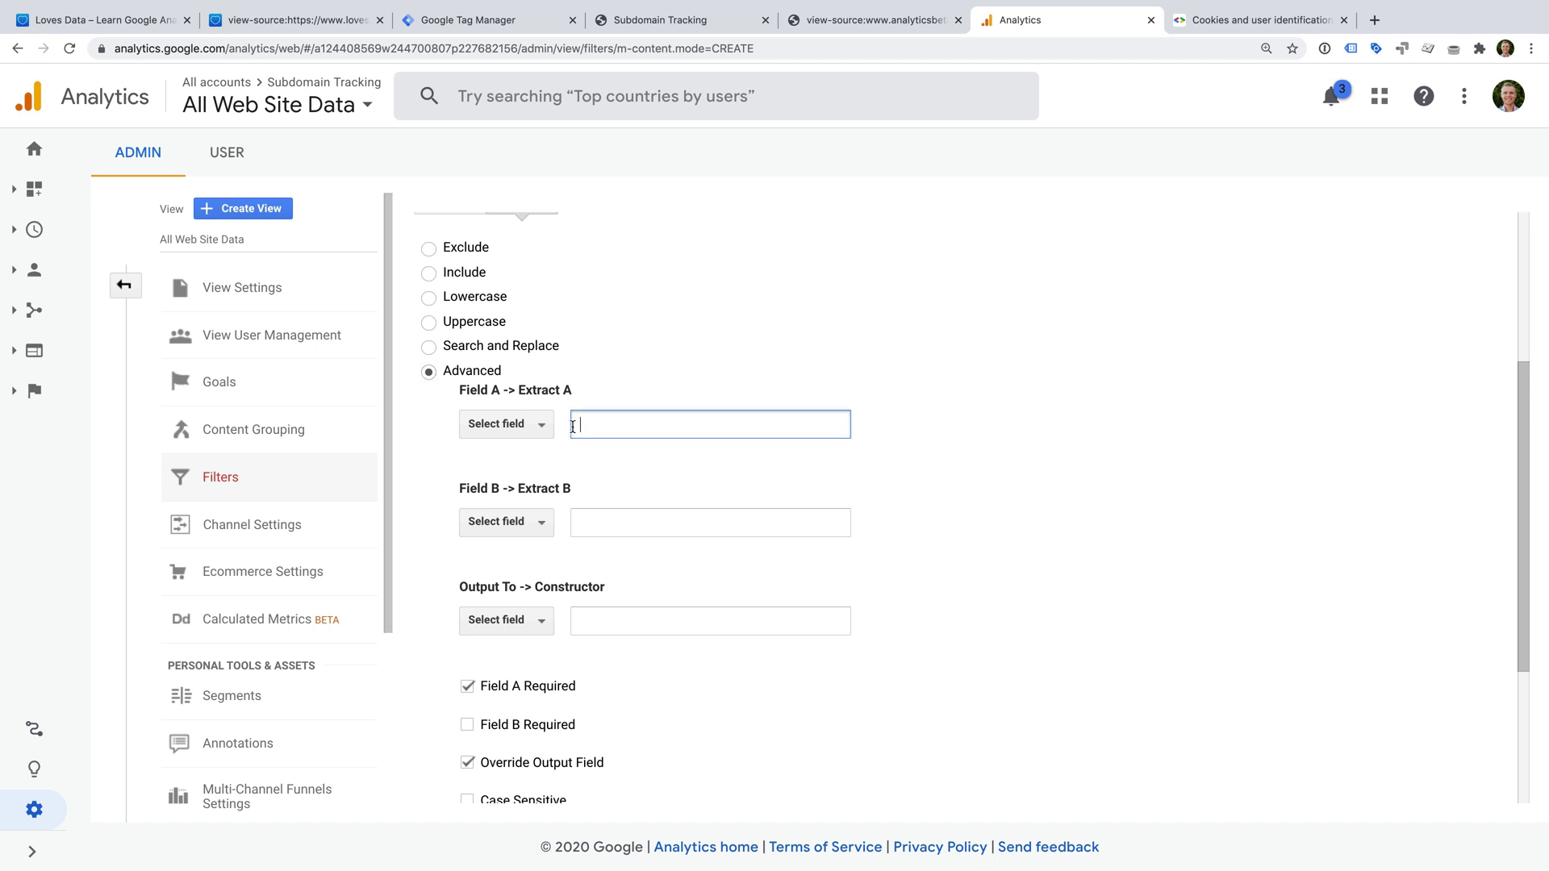
{"action": "left_click", "coordinate": [528, 424]}
{"action": "left_click", "coordinate": [593, 552]}
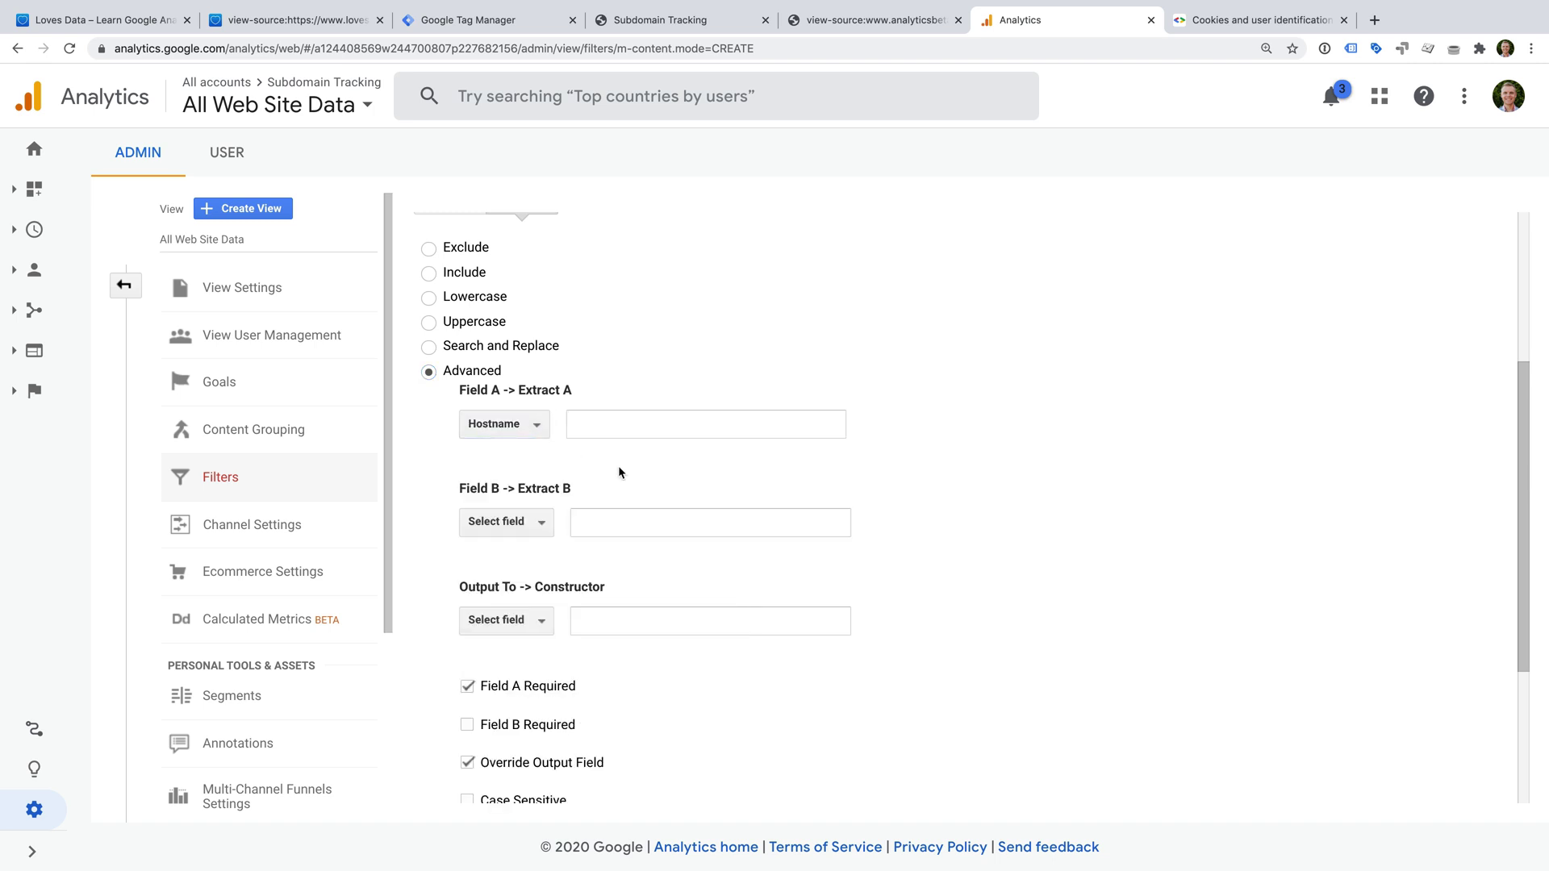
{"action": "left_click", "coordinate": [635, 421]}
{"action": "type", "text": "("}
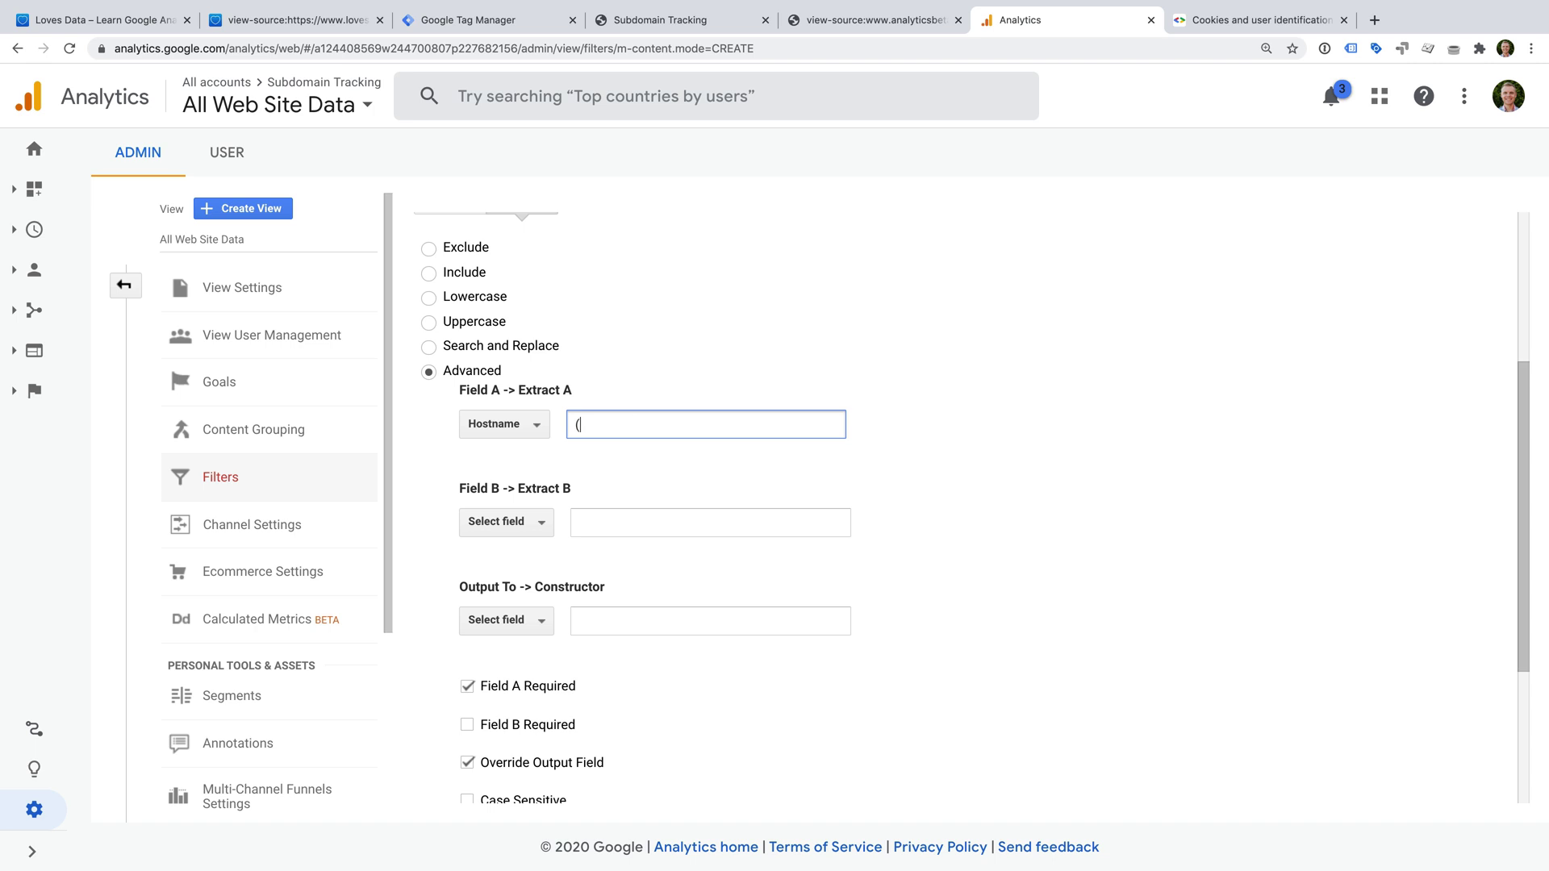
{"action": "type", "text": ".*)"}
{"action": "left_click_drag", "start_coordinate": [569, 424], "coordinate": [620, 425]}
Set the filter's Field B to Request URI with the extract pattern (.*).
{"action": "left_click", "coordinate": [523, 522]}
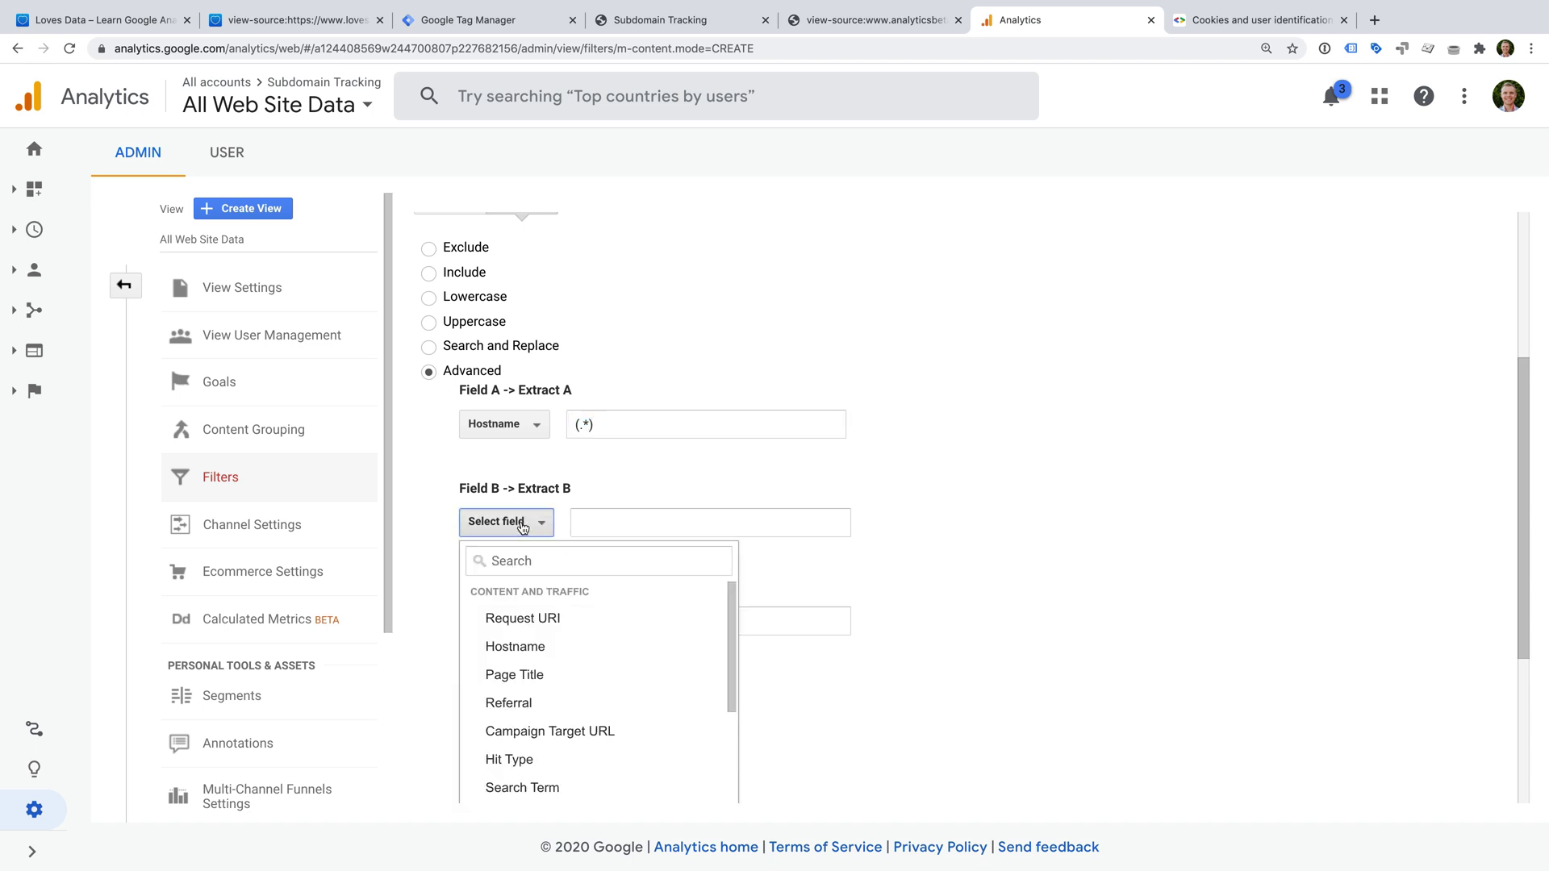
{"action": "left_click", "coordinate": [598, 622]}
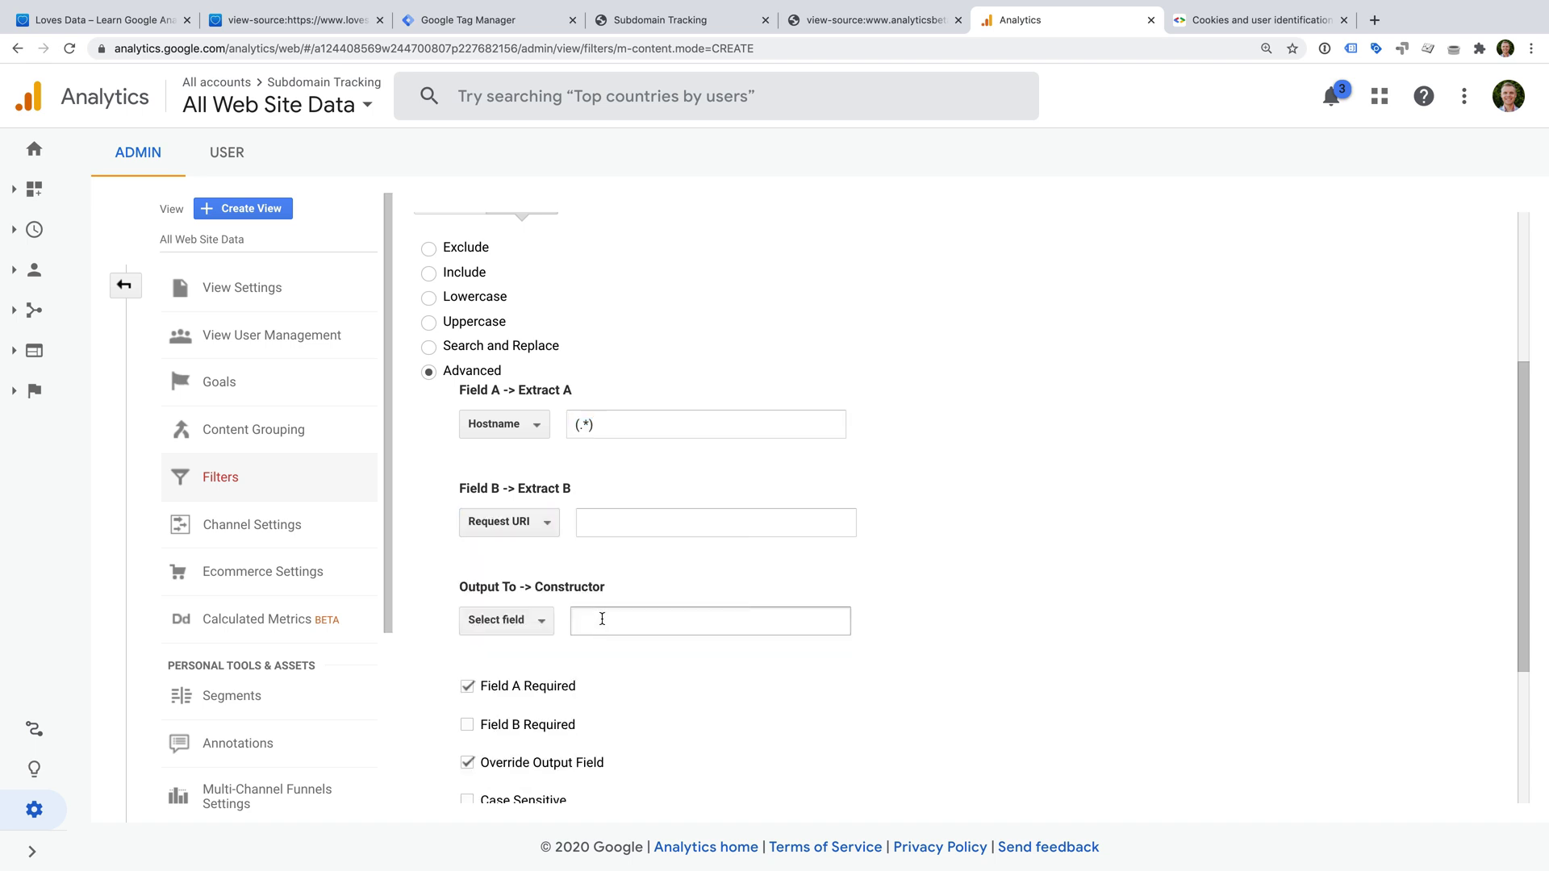
{"action": "left_click", "coordinate": [630, 519]}
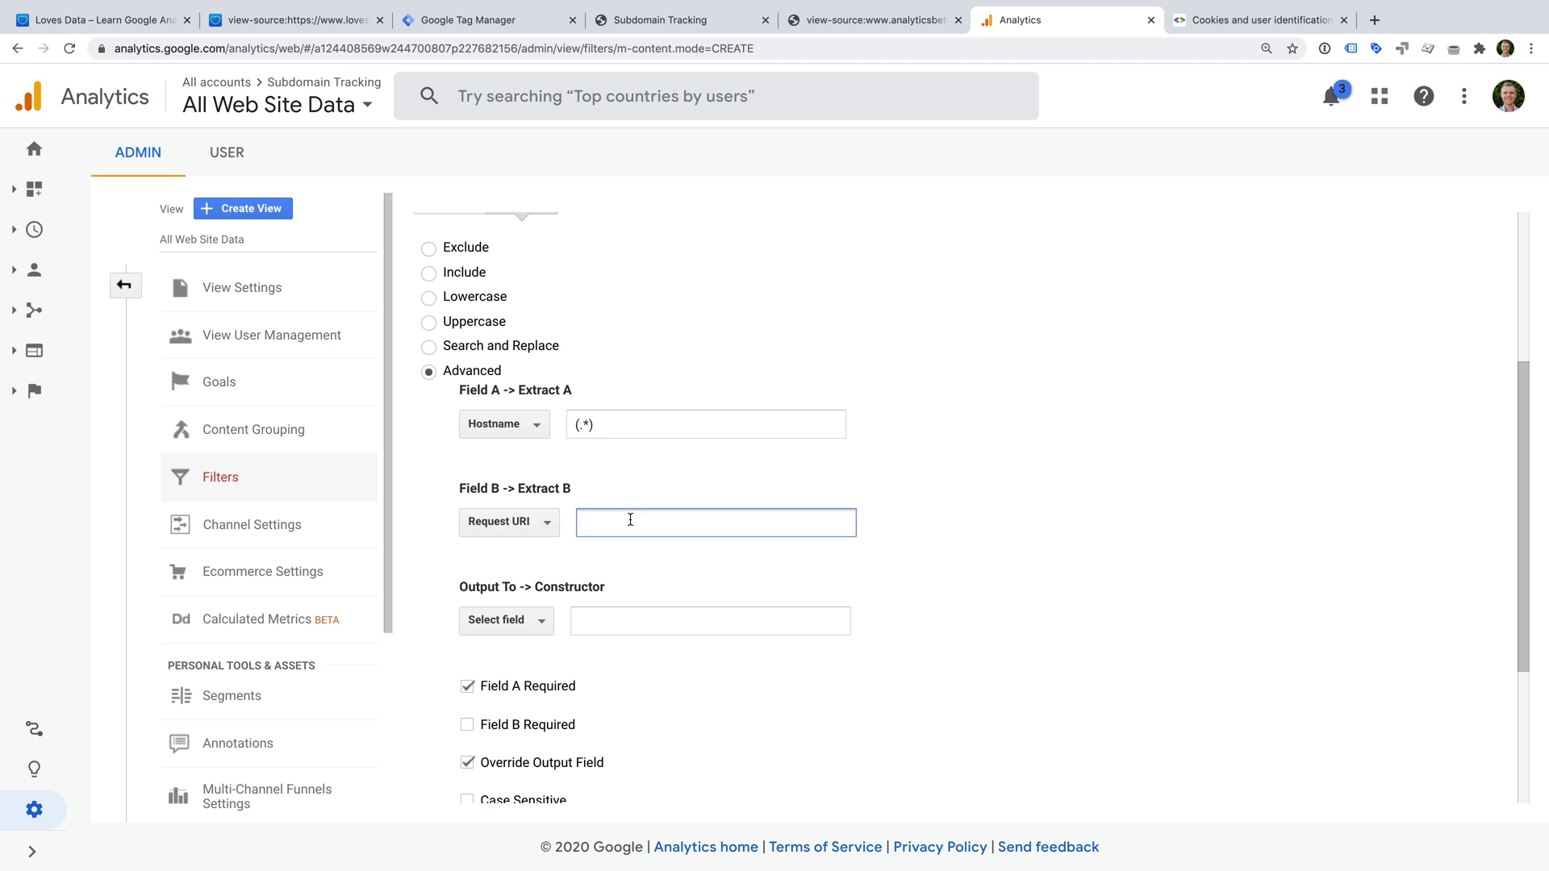
{"action": "type", "text": "(.*)"}
Set the filter's output field to Request URI with the constructor $A1$B1.
{"action": "scroll", "coordinate": [601, 564], "scroll_direction": "down", "scroll_amount": 2}
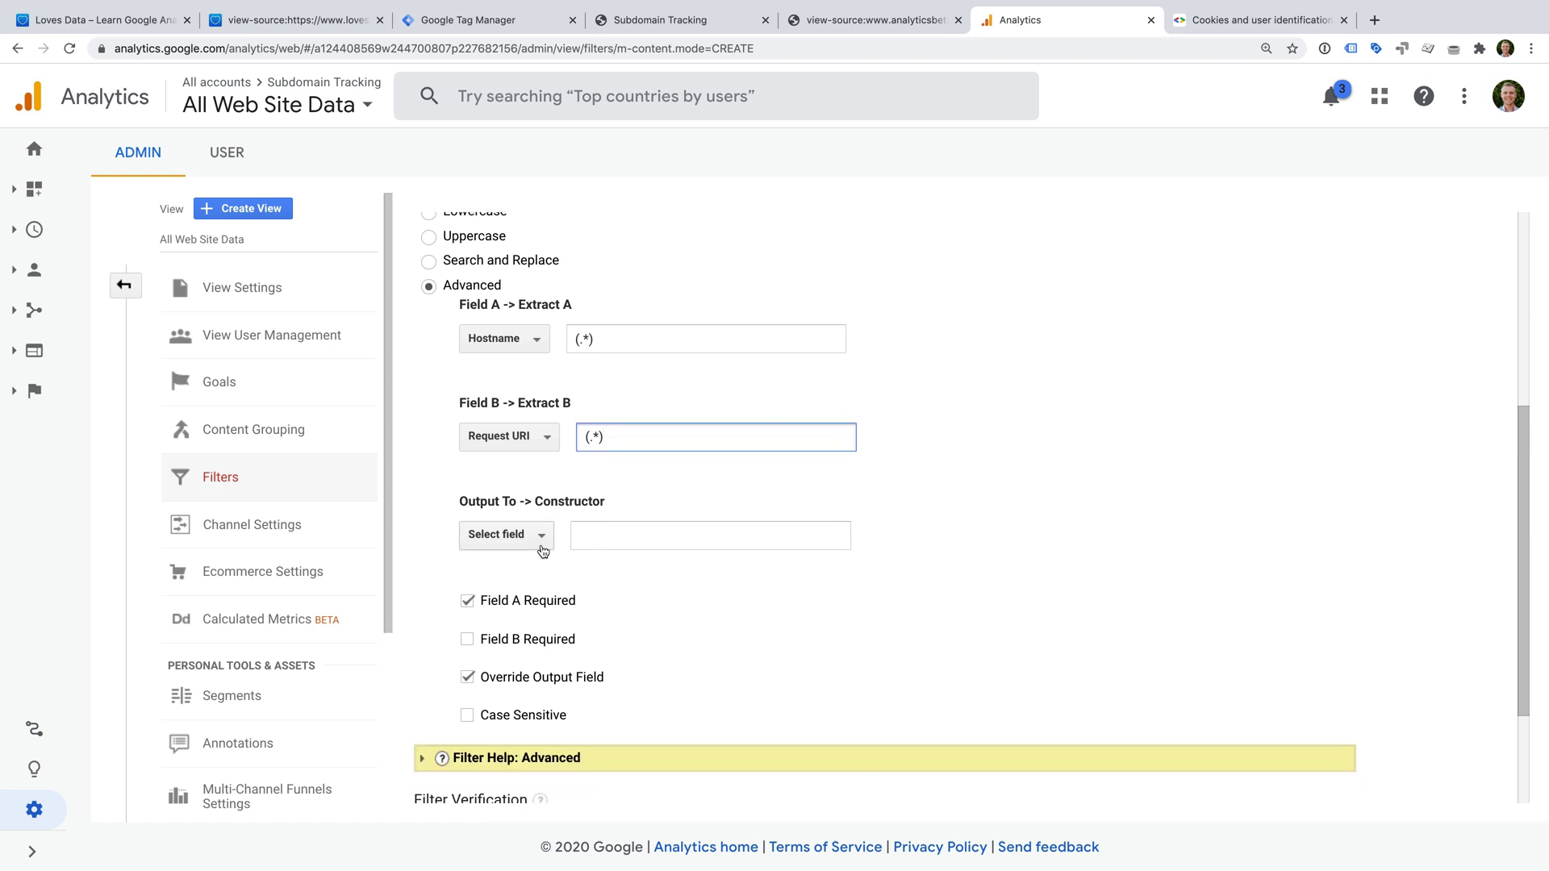
{"action": "left_click", "coordinate": [505, 535]}
{"action": "left_click", "coordinate": [588, 636]}
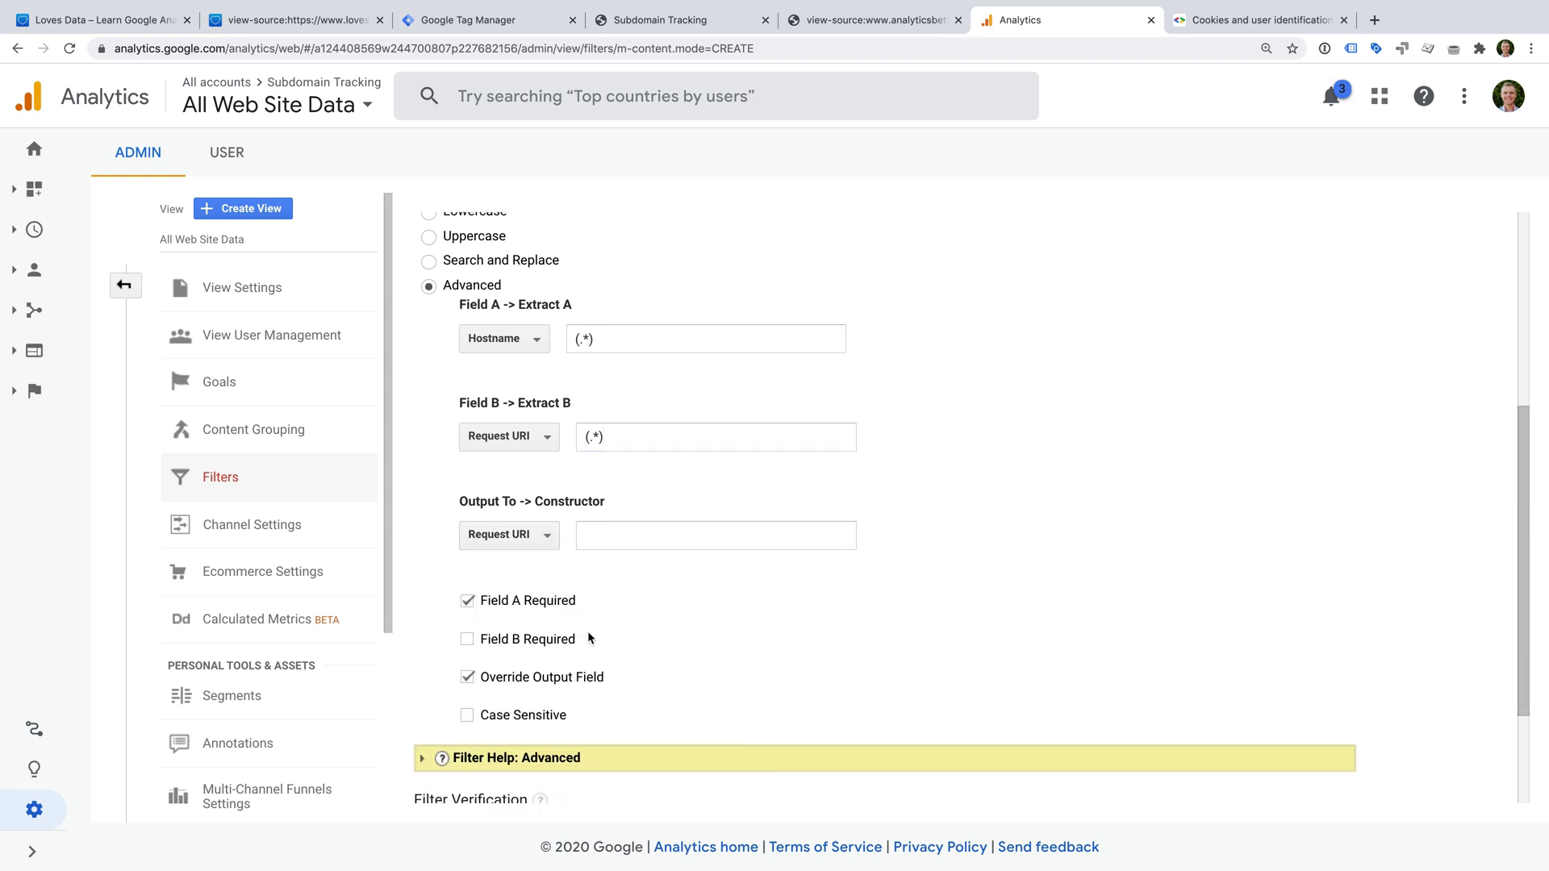
{"action": "left_click", "coordinate": [618, 533]}
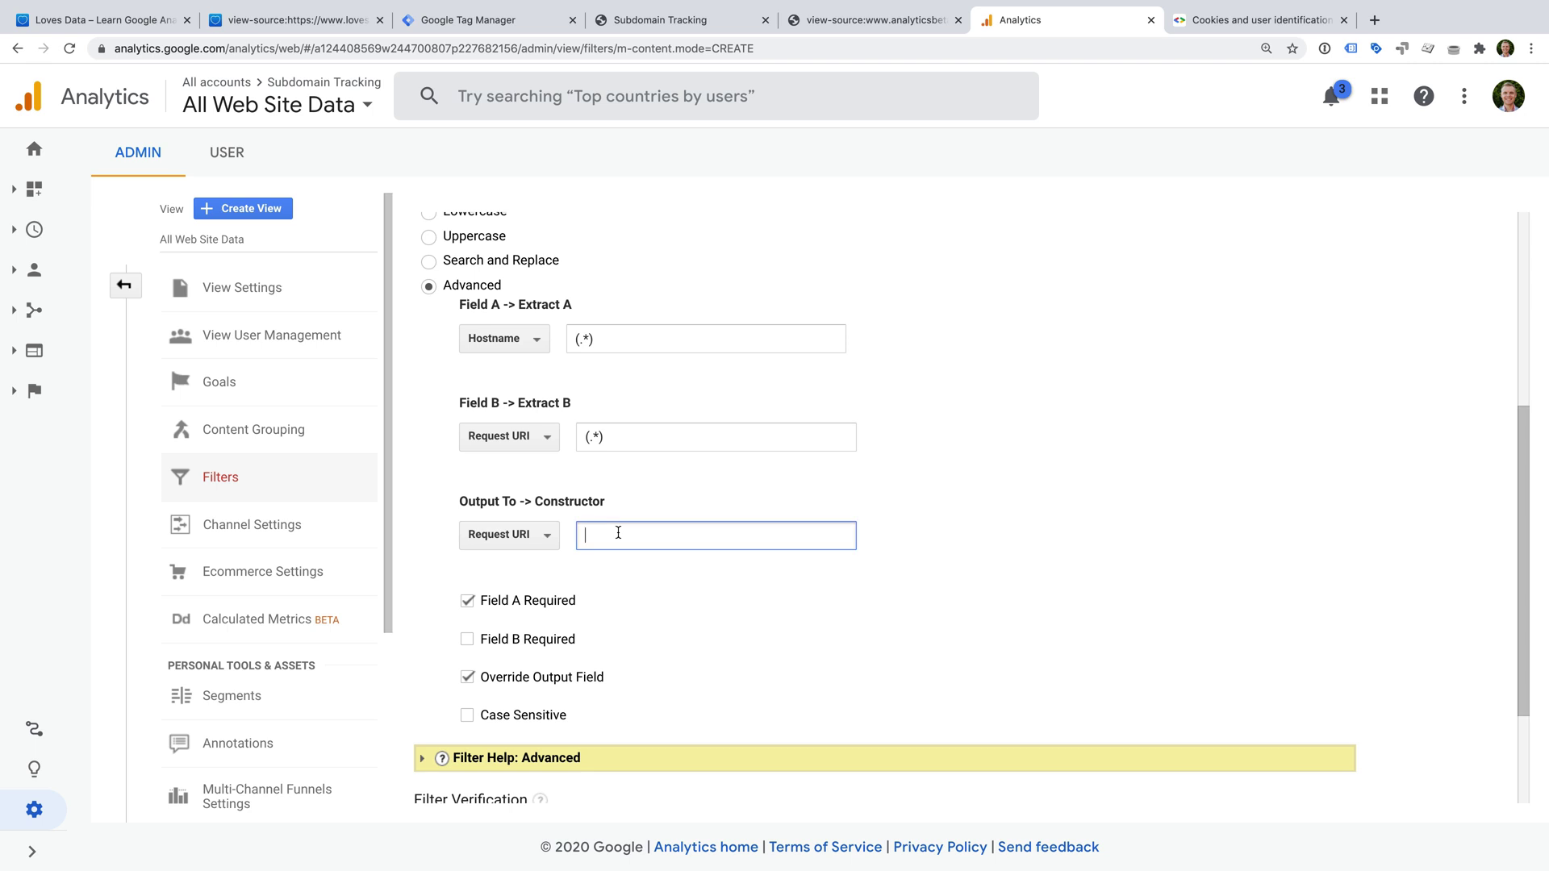
{"action": "type", "text": "$A1$B1"}
{"action": "left_click", "coordinate": [678, 568]}
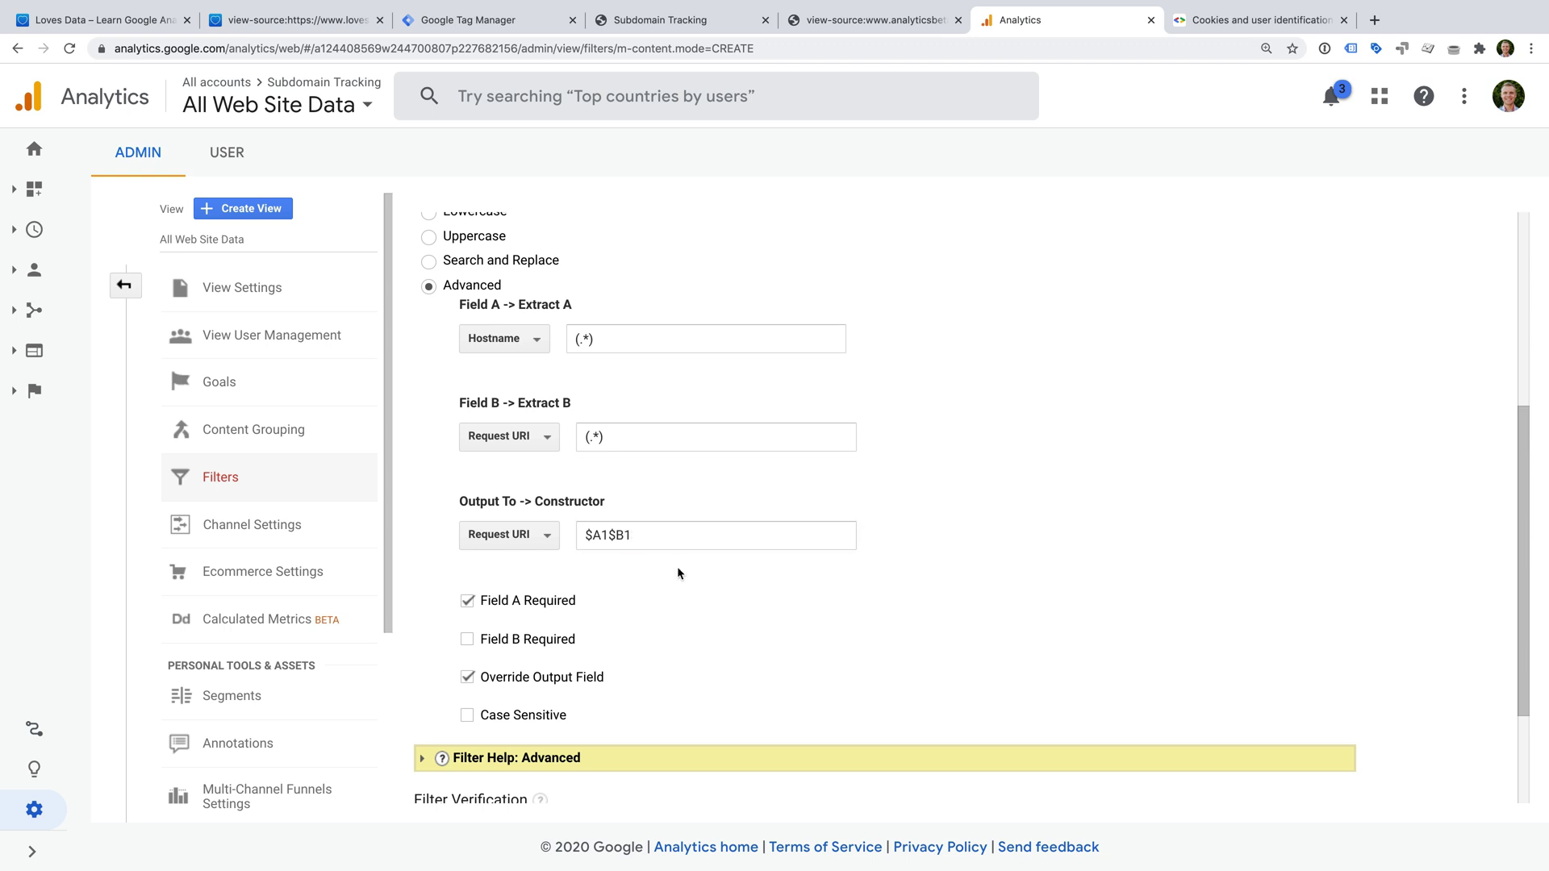